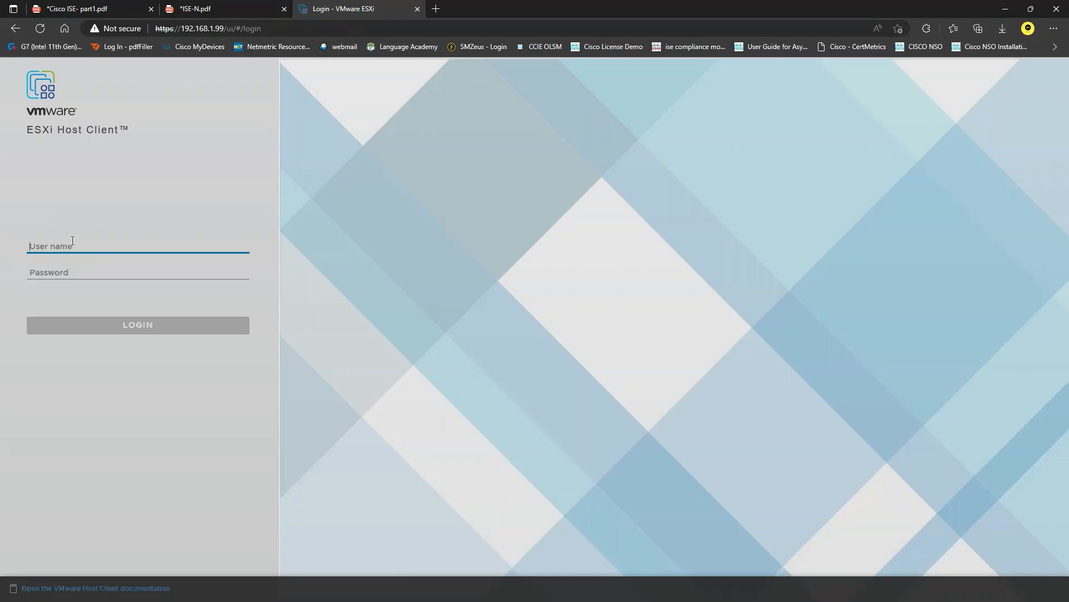
Log in to the ESXi Host Client as root with the account password
text(root)
key(Tab)
text(***)
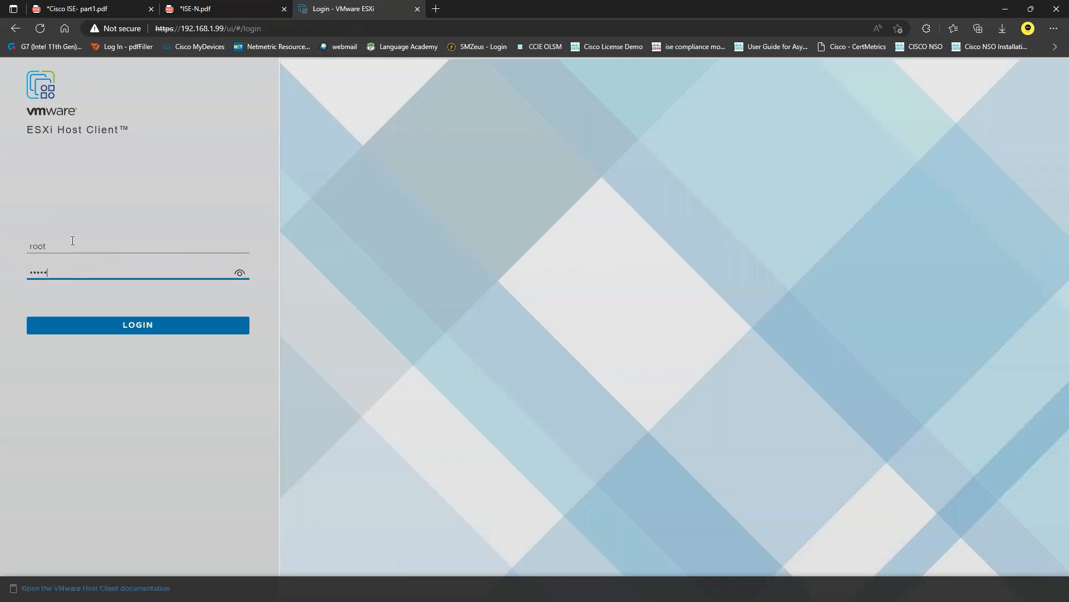
text(****)
key(Return)
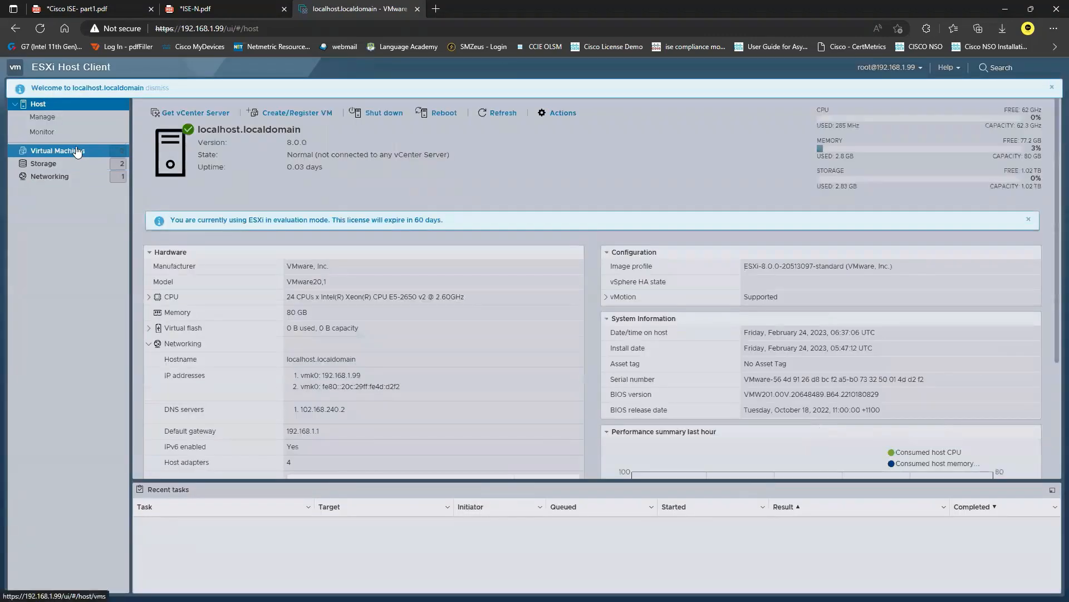
Go to the host's virtual machines, dismiss the welcome notice, and start the wizard for creating a new virtual machine
click(75, 152)
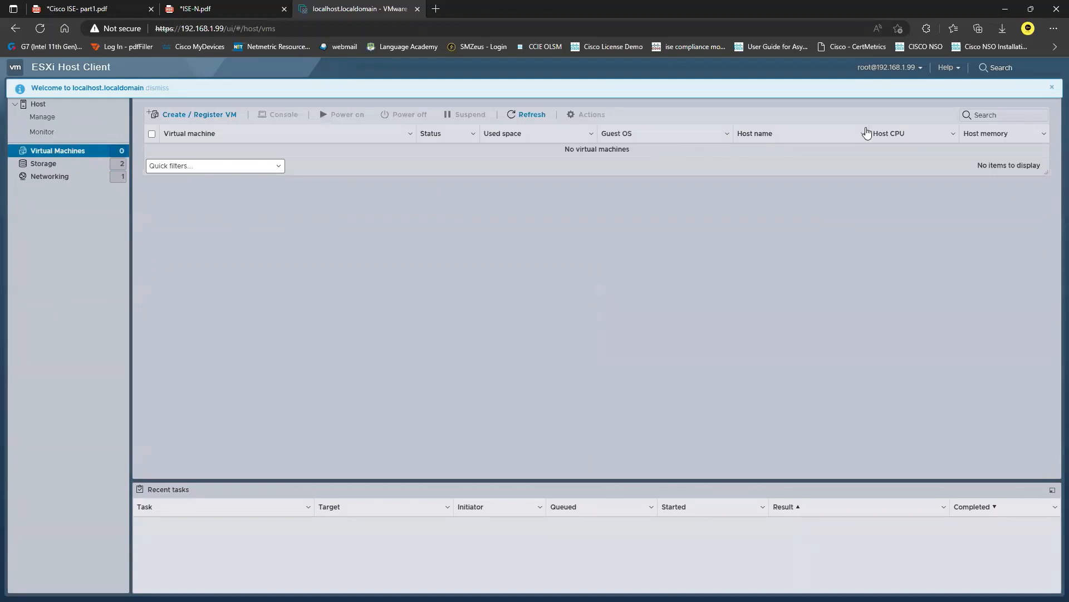
click(1052, 88)
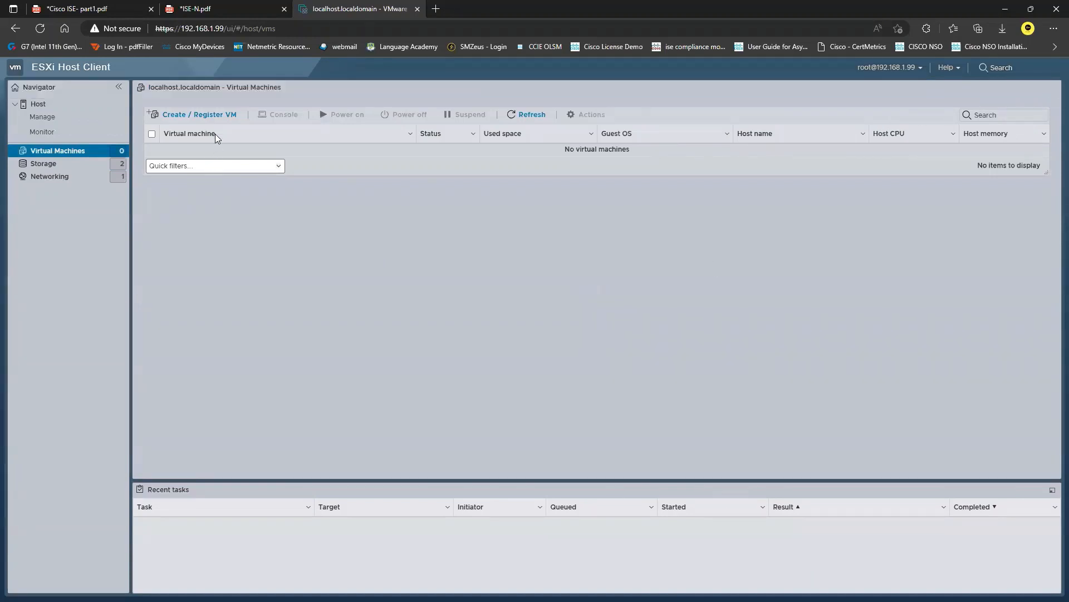
click(207, 116)
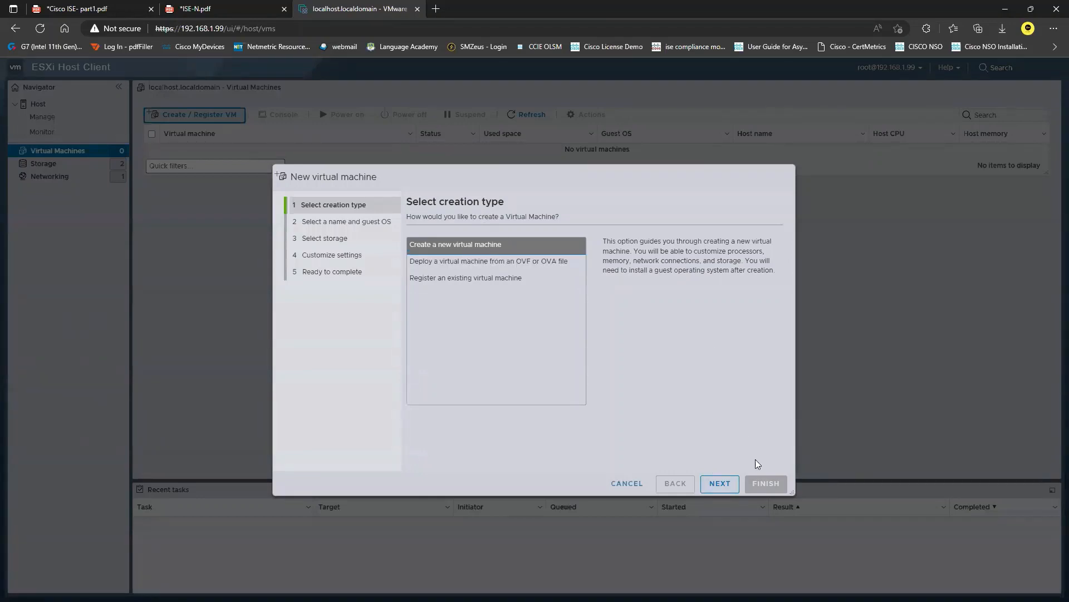
click(717, 485)
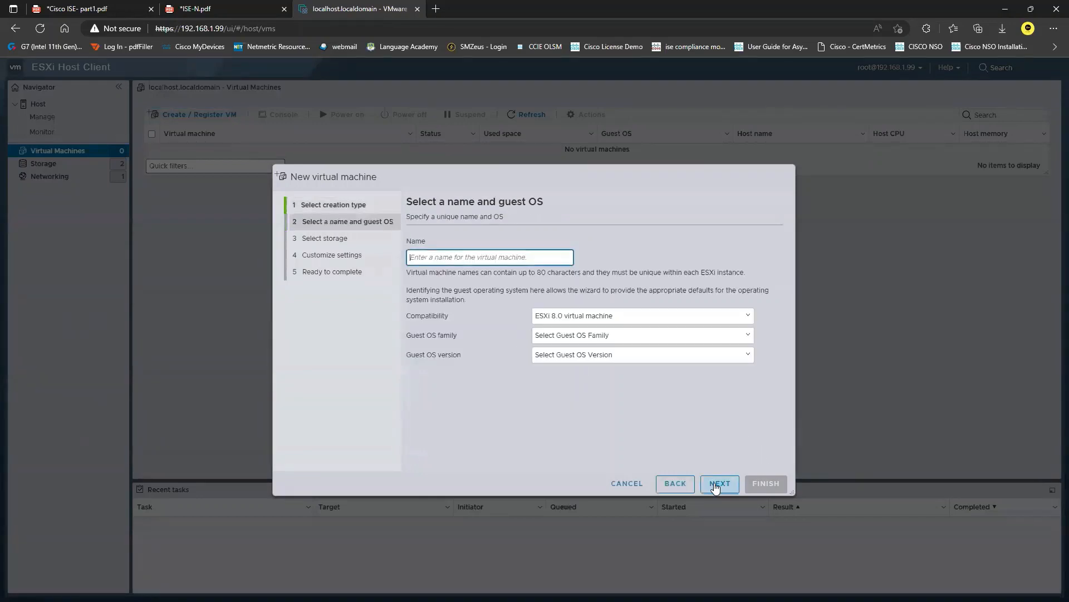
Name the virtual machine WINDC and set its compatibility to ESXi 7.0 virtual machine
text(WINDC)
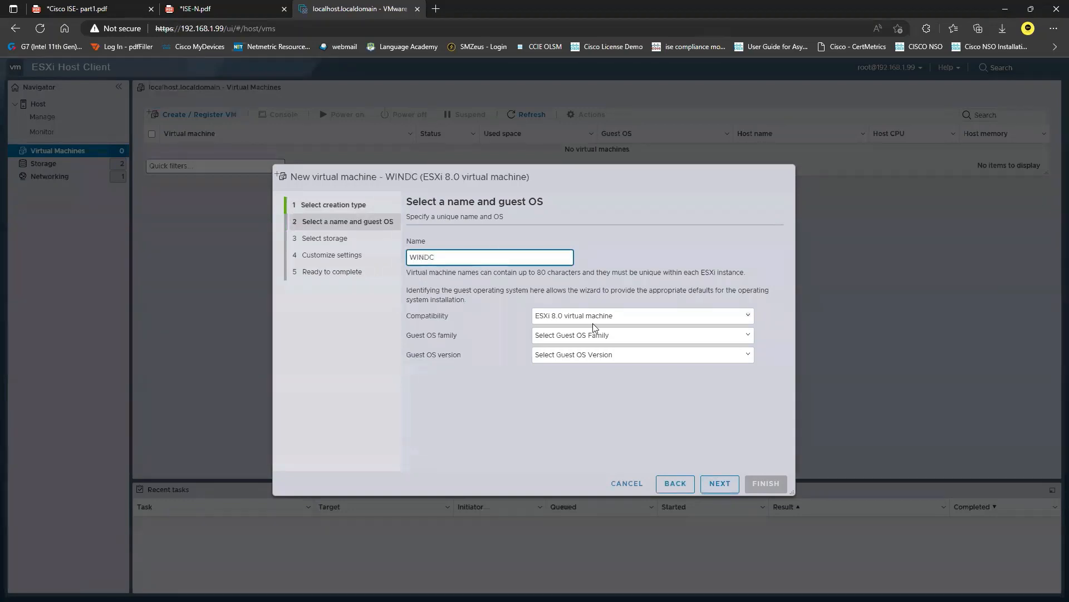
click(638, 322)
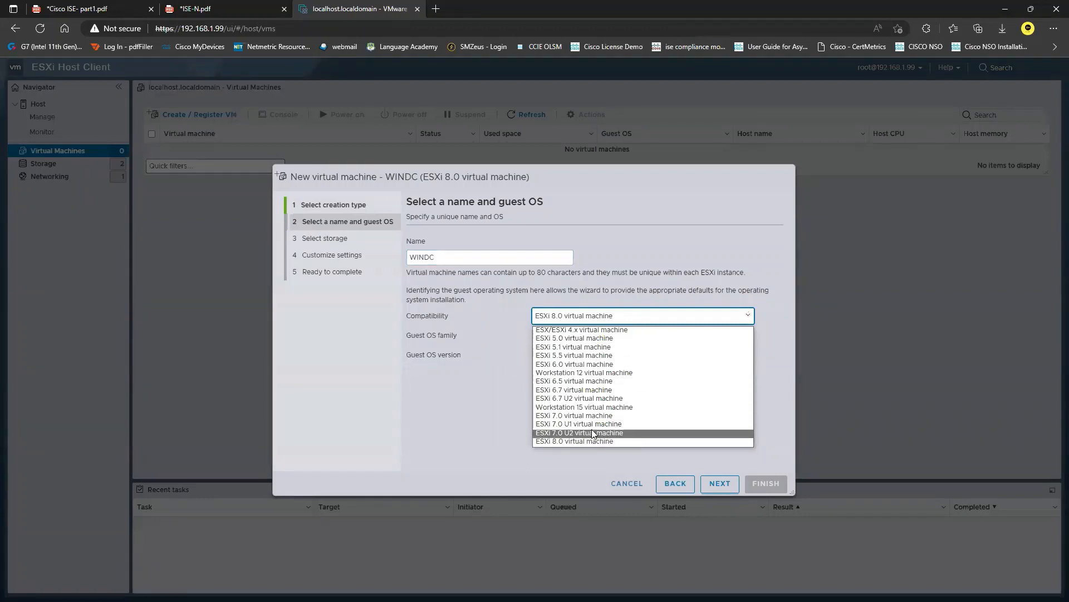
click(610, 414)
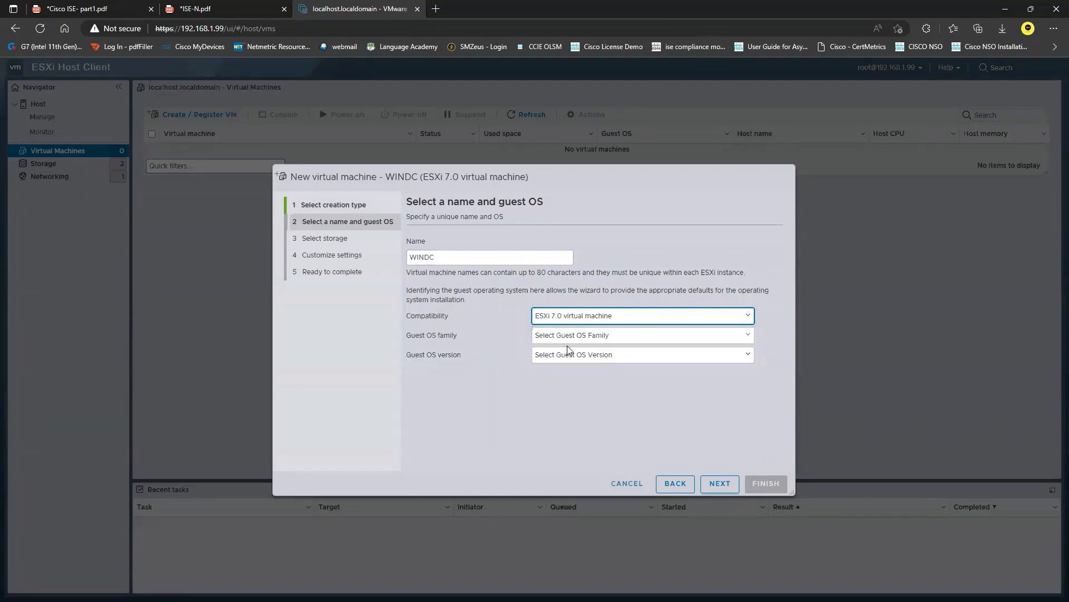
Set the guest OS to Windows, Microsoft Windows Server 2016 (64-bit), and choose the VMs datastore for storage
click(671, 336)
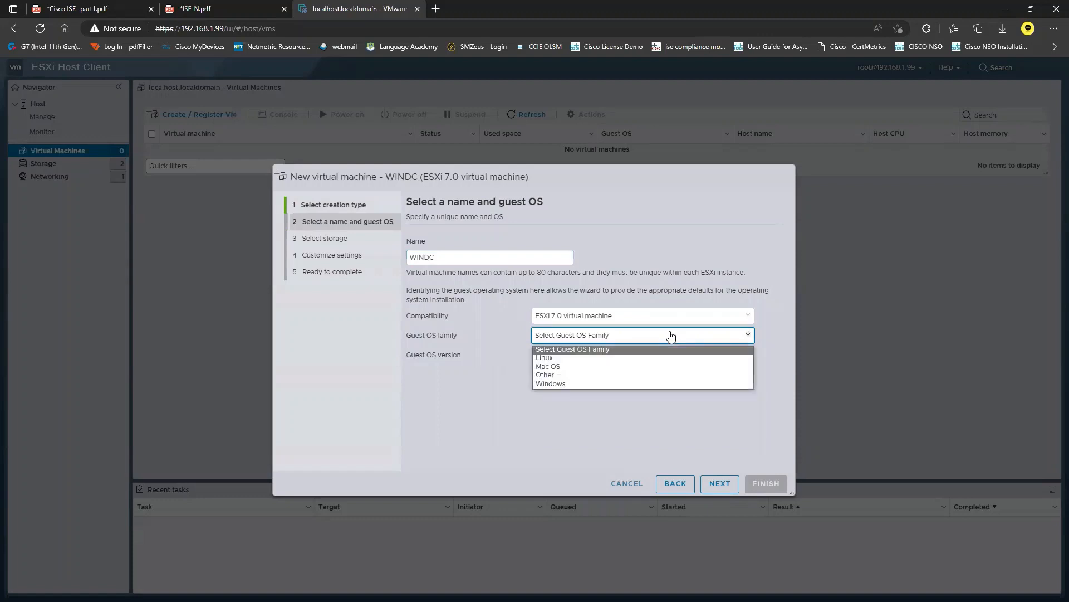
click(598, 389)
click(657, 357)
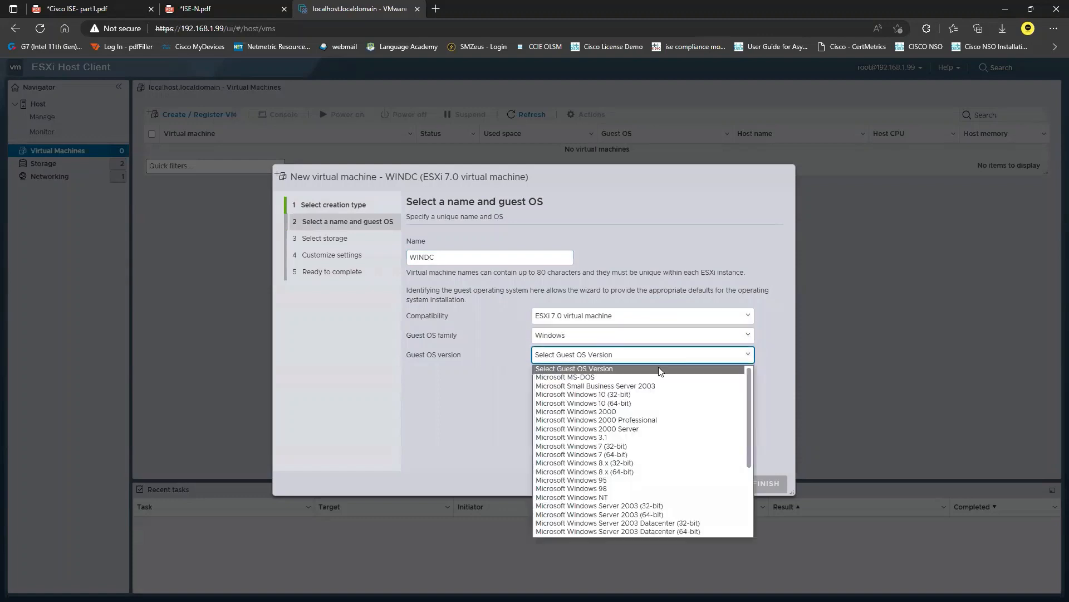
scroll(657, 419, down, 1)
scroll(657, 423, down, 3)
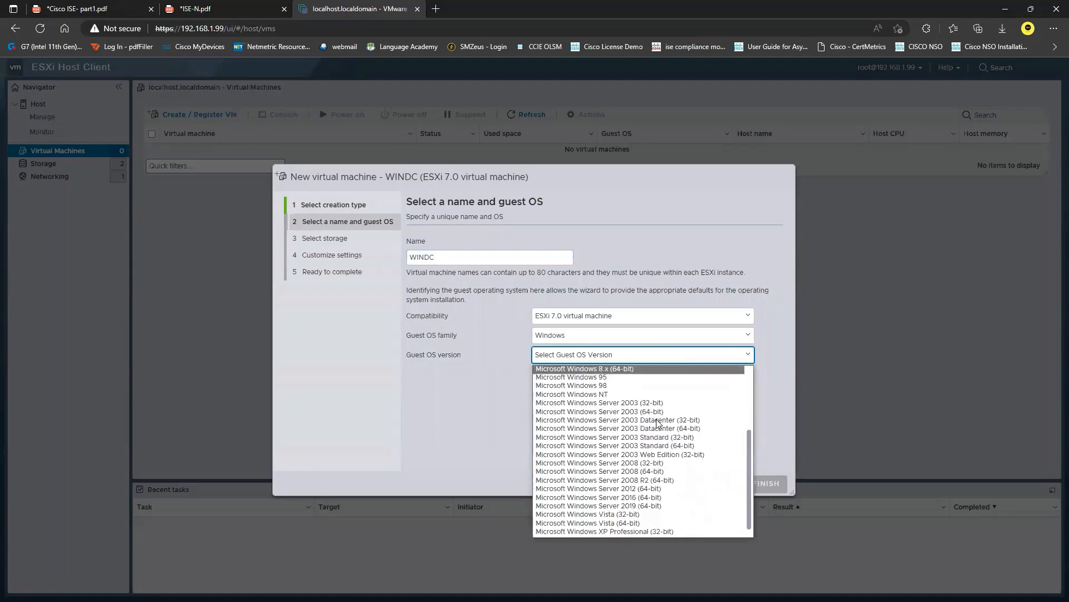
click(652, 498)
click(720, 483)
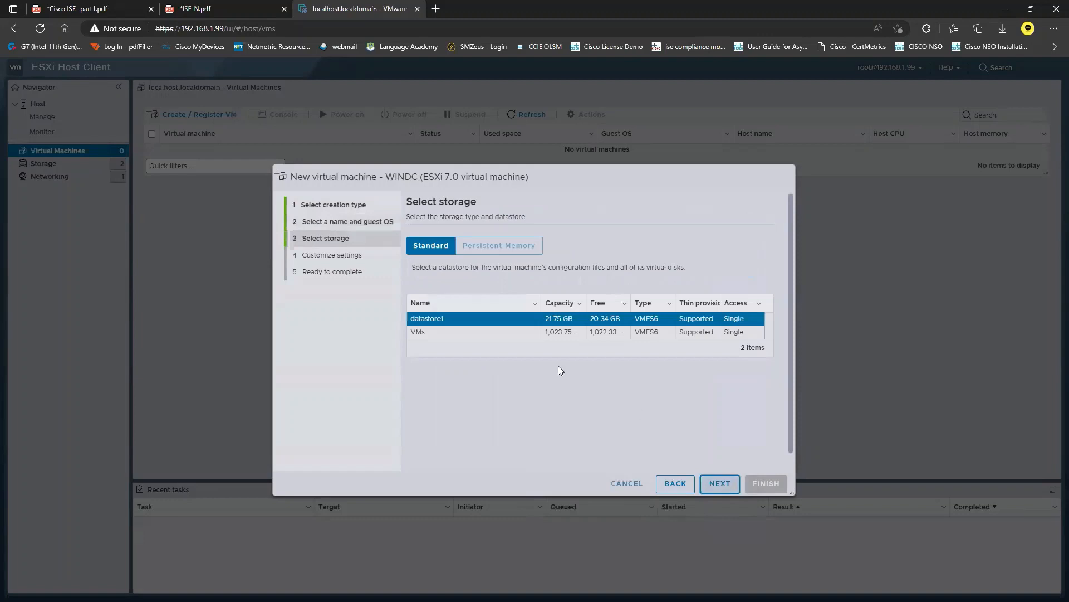
click(440, 333)
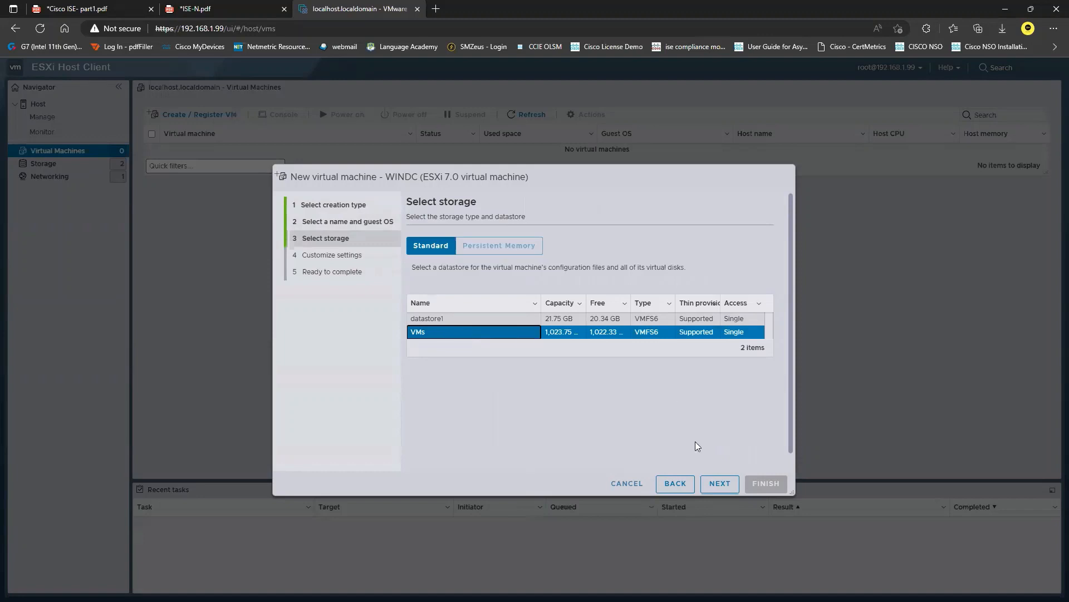
click(720, 484)
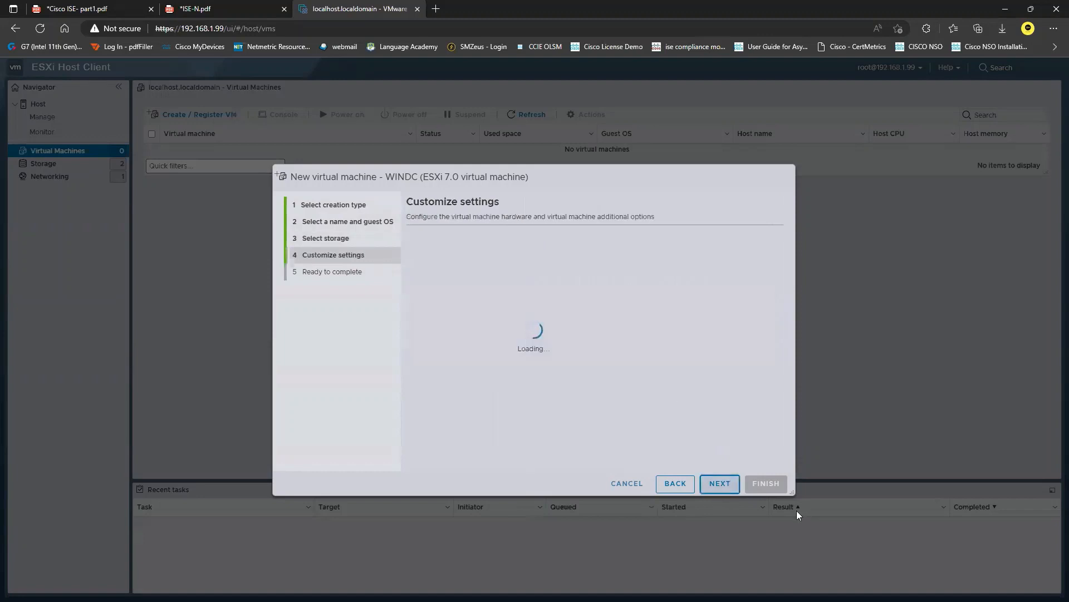
Set the virtual machine's memory to 8192 MB and its hard disk to 60 GB
click(583, 312)
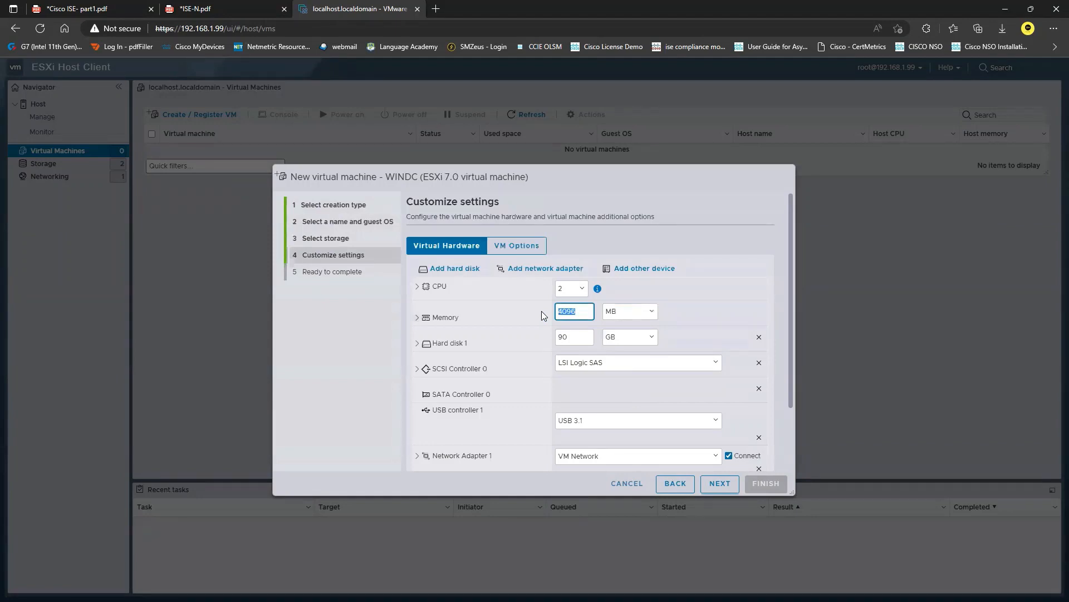
text(8192)
key(Tab)
text(60)
scroll(660, 389, down, 3)
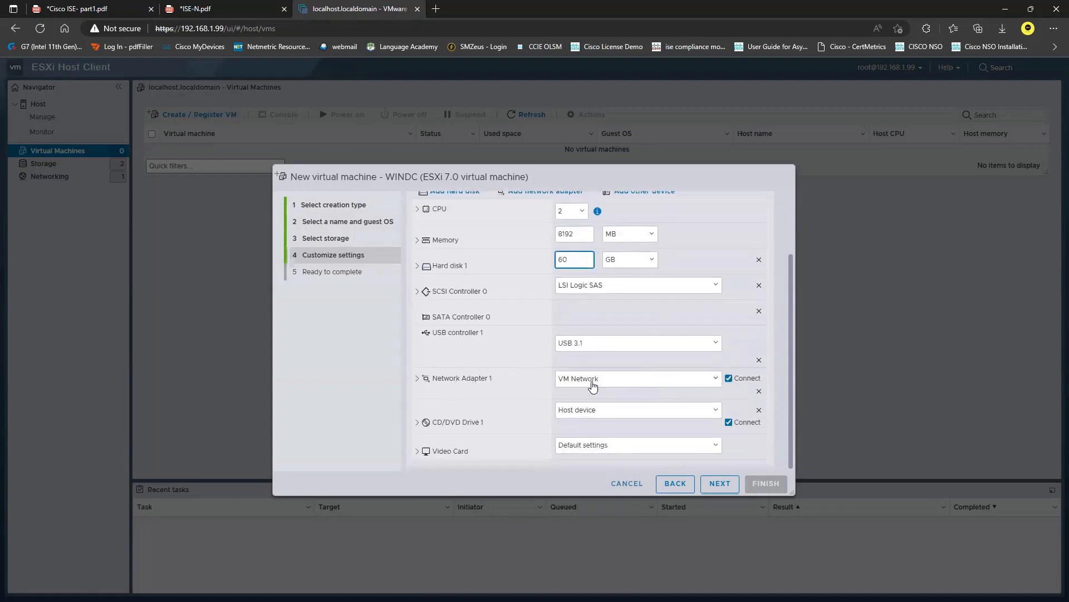
Attach Windows_Server_2016_Datacenter_EVAL_en-us_14393_refresh.ISO from the VMs datastore to CD/DVD Drive 1
click(616, 410)
click(601, 433)
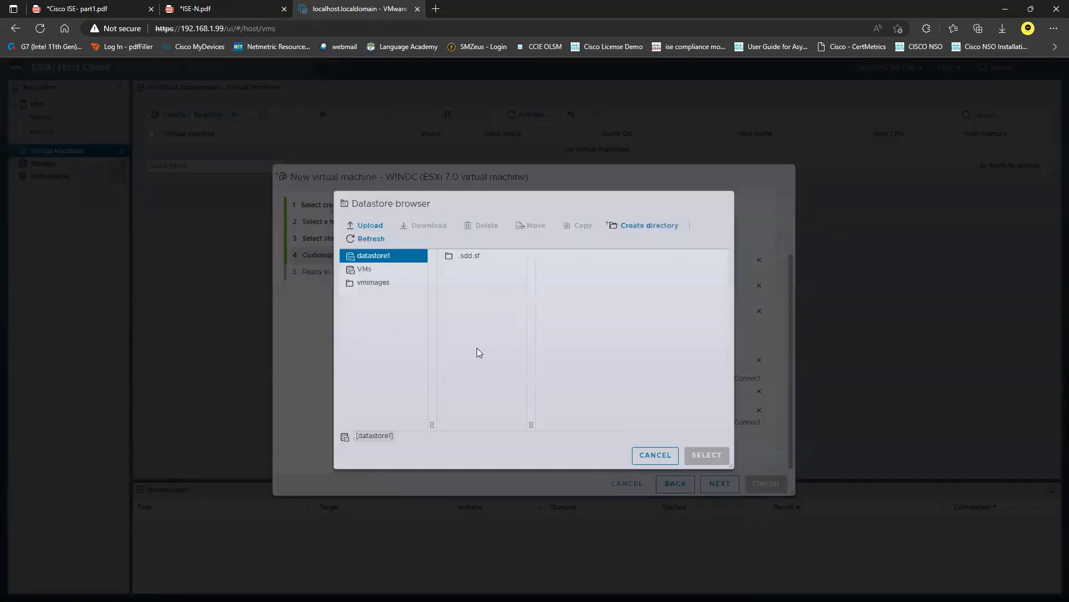
click(367, 271)
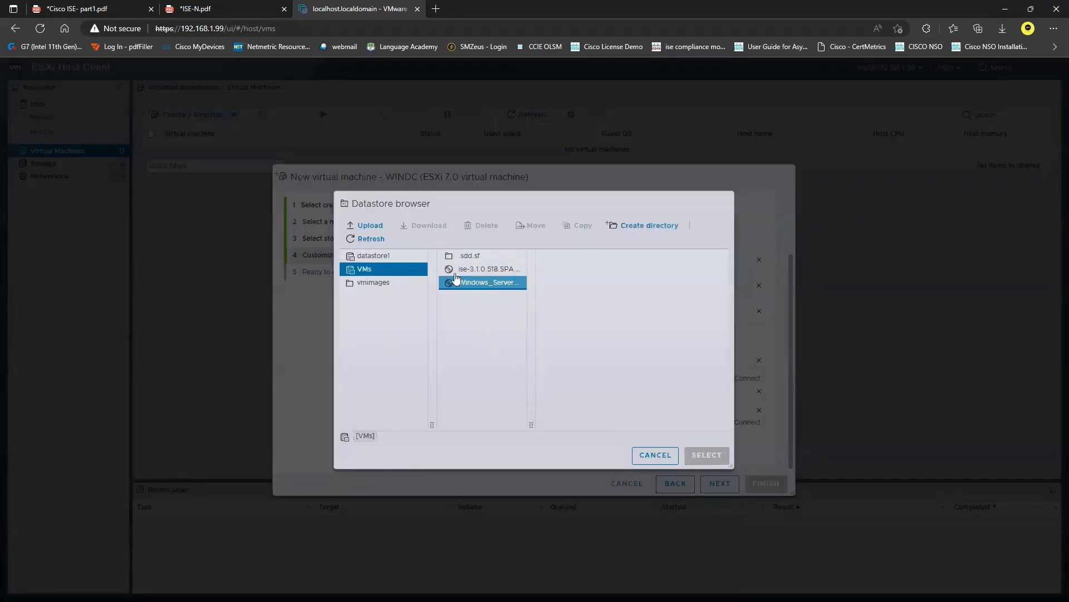
click(503, 284)
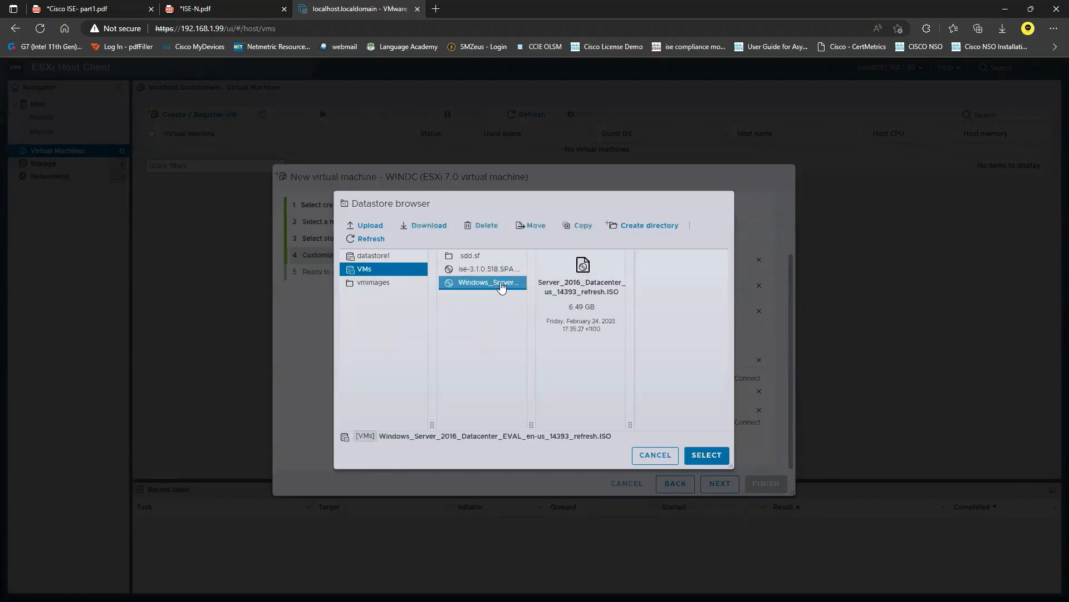
click(711, 455)
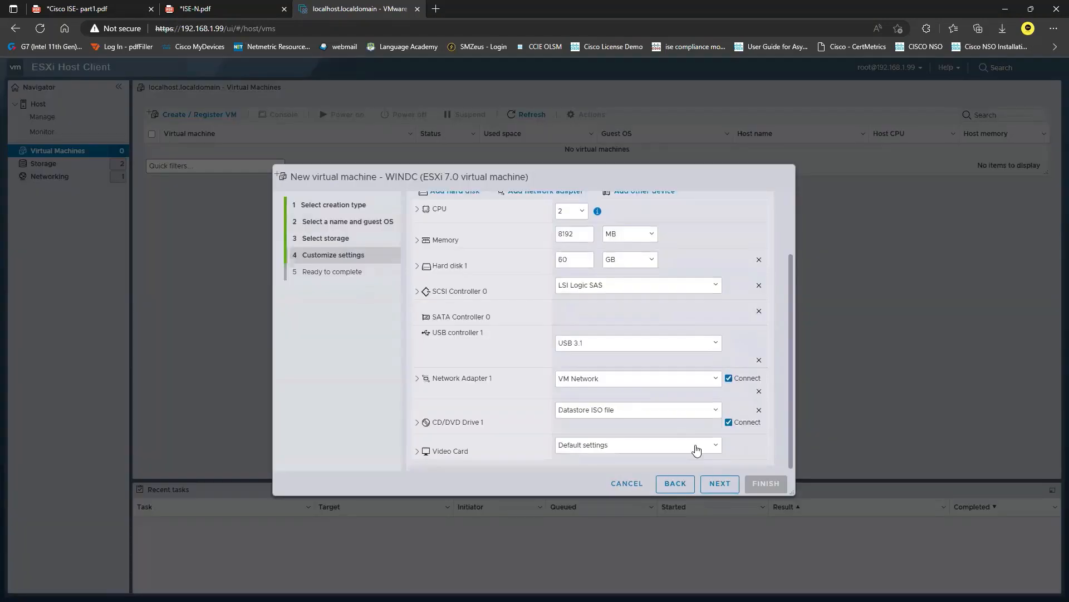
Change the boot firmware to BIOS in the VM's boot options and finish creating the virtual machine
scroll(611, 396, up, 5)
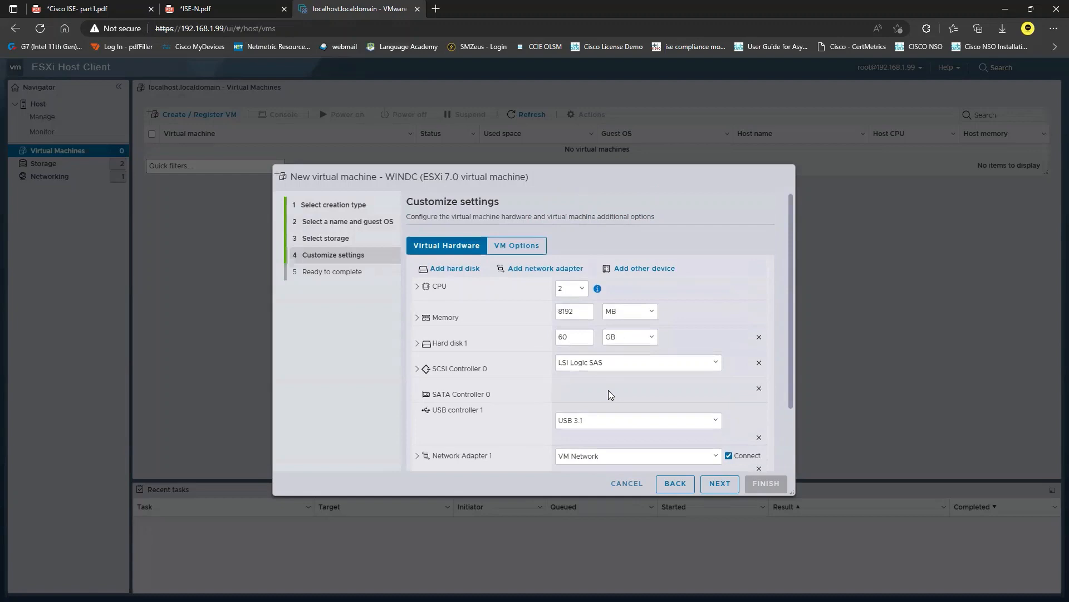
click(513, 246)
click(439, 330)
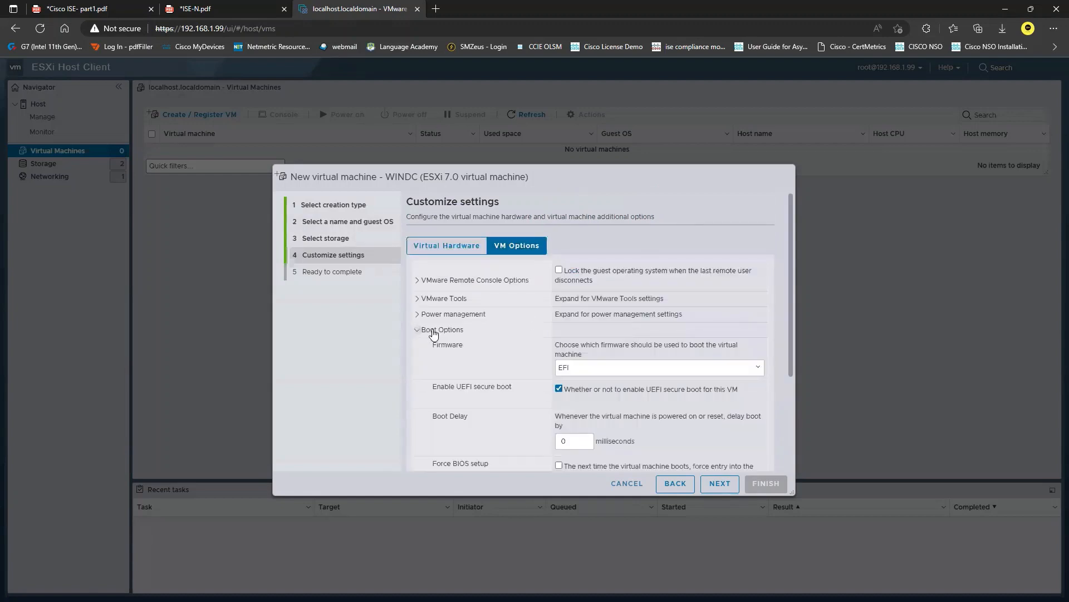
click(597, 369)
click(587, 388)
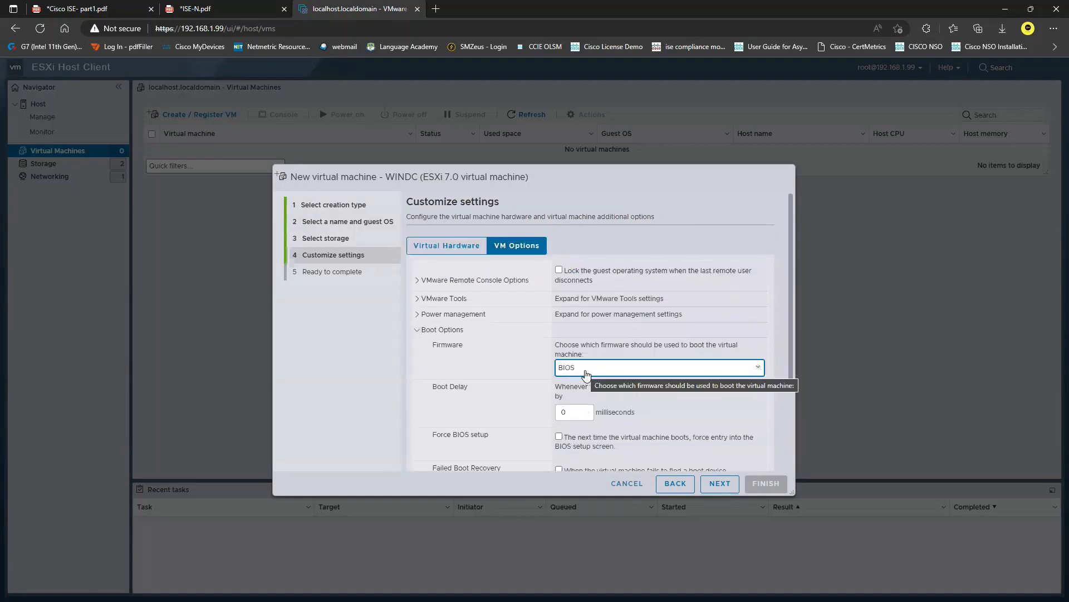
click(712, 484)
click(764, 484)
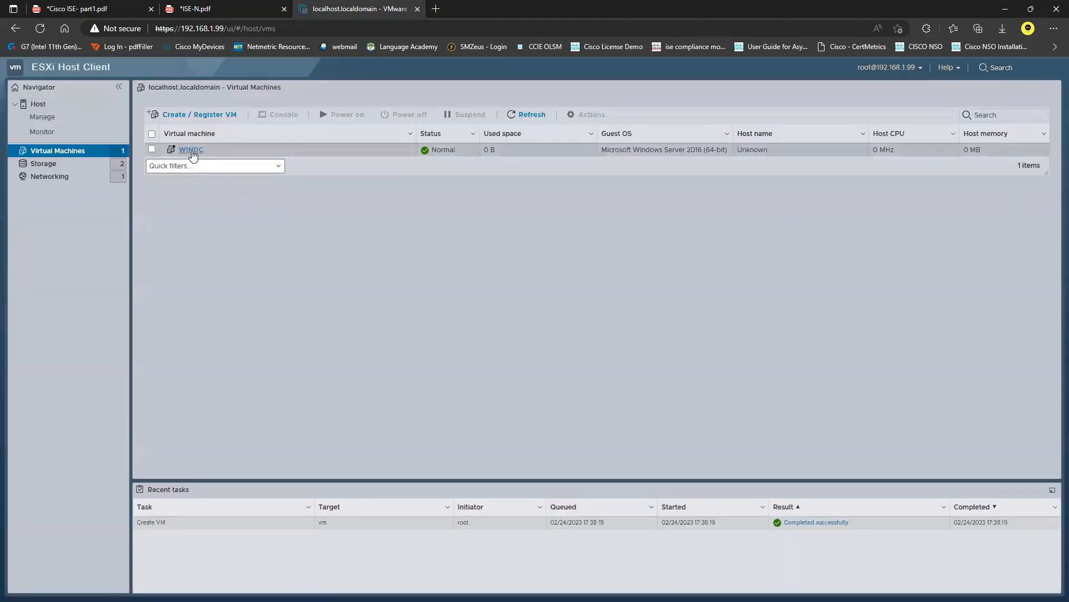
Edit the WINDC virtual machine so CD/DVD Drive 1 is set to connect, and save the settings
click(190, 149)
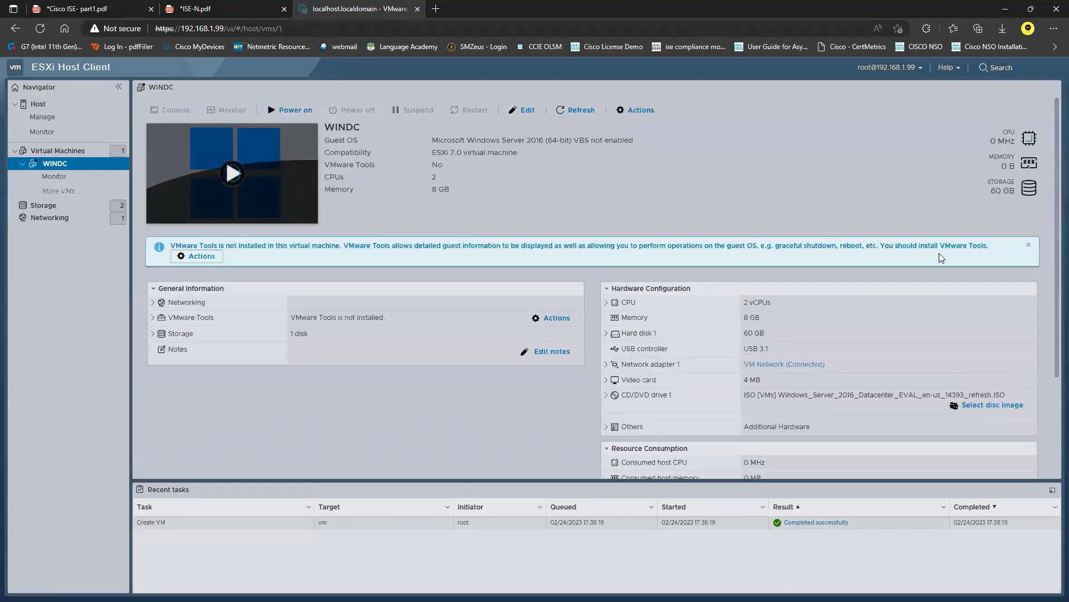
click(1031, 248)
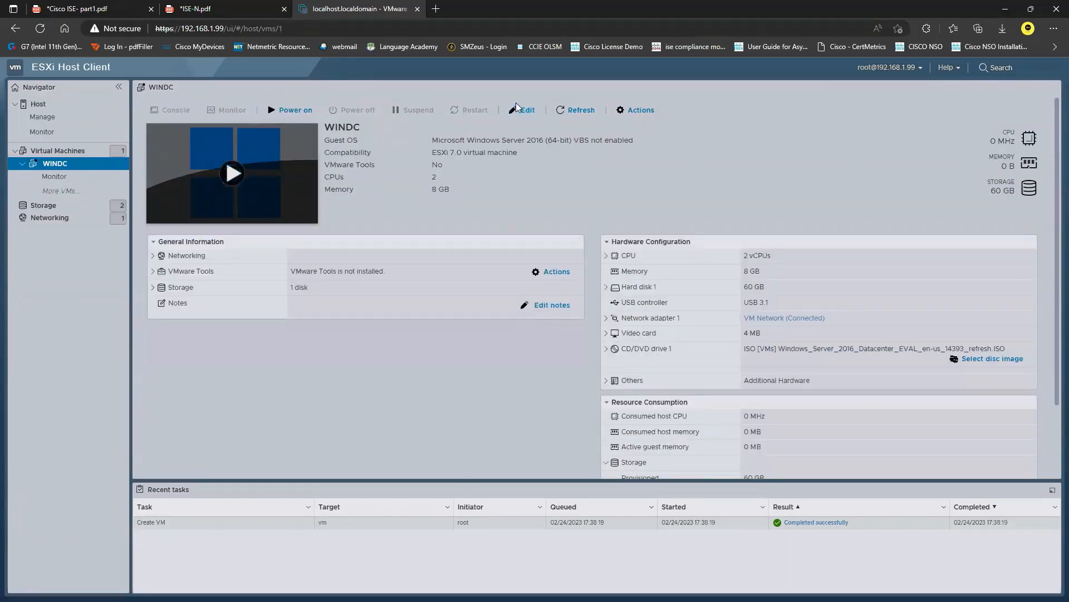
click(527, 110)
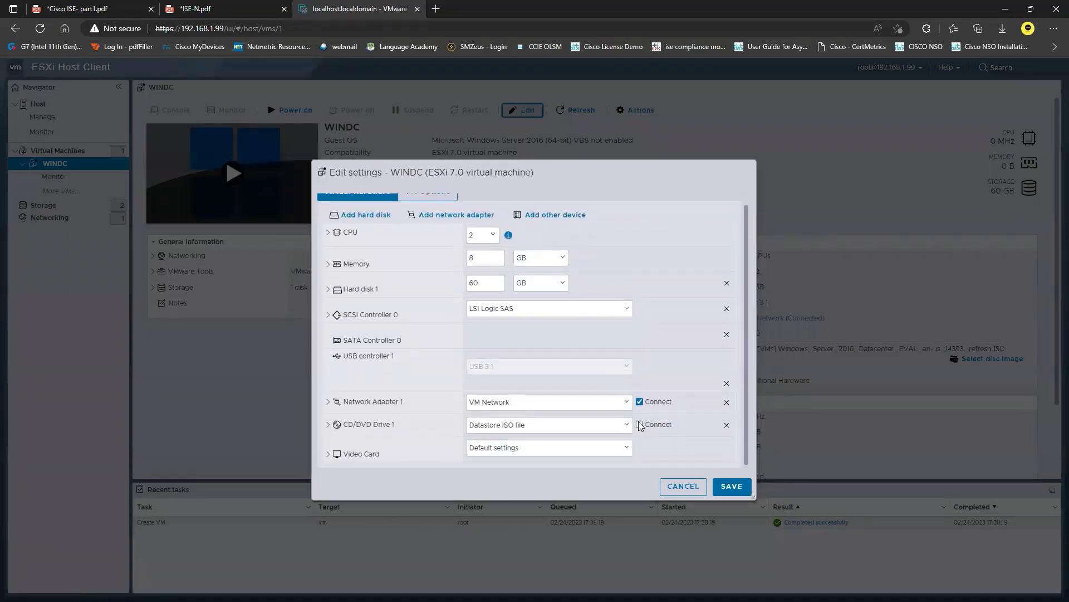
click(640, 425)
click(732, 486)
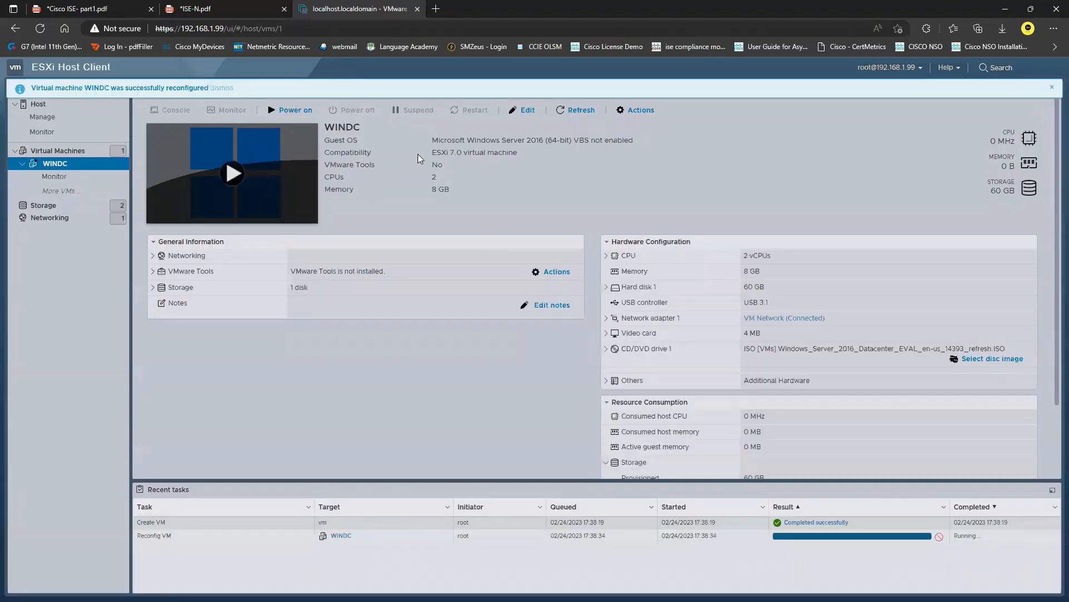
Power on WINDC and open its console in a new browser tab
click(288, 111)
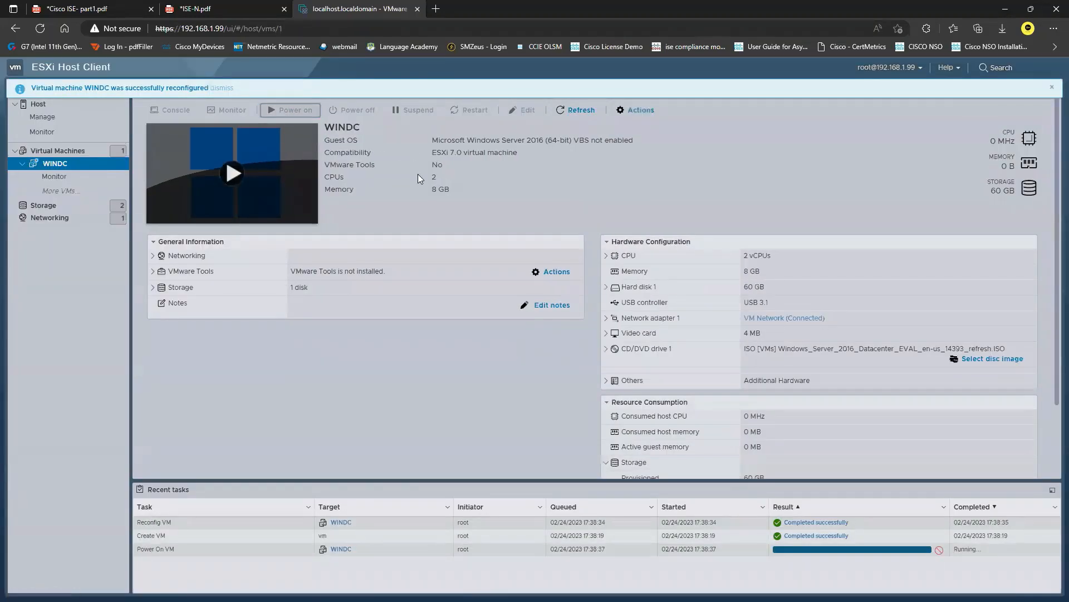
click(170, 111)
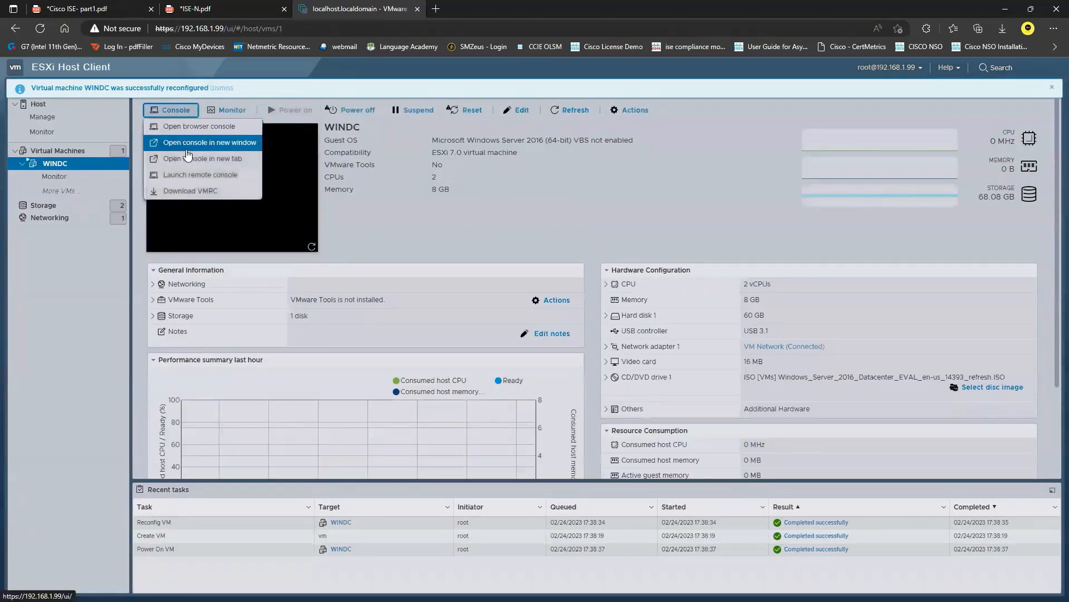
click(210, 162)
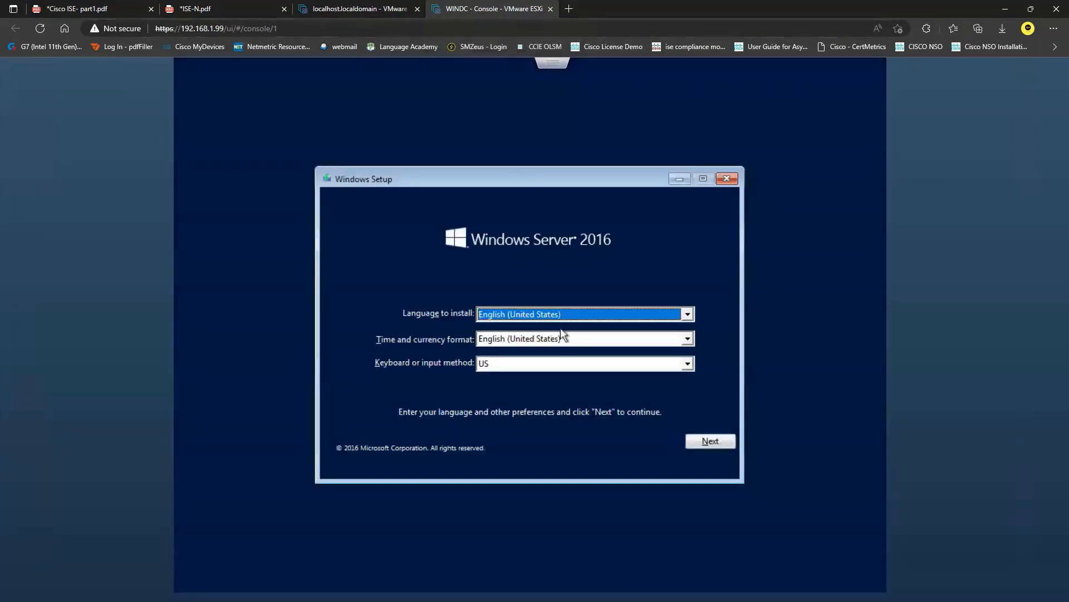
Set the time and currency format to English (Australia) in Windows Setup and continue
click(618, 338)
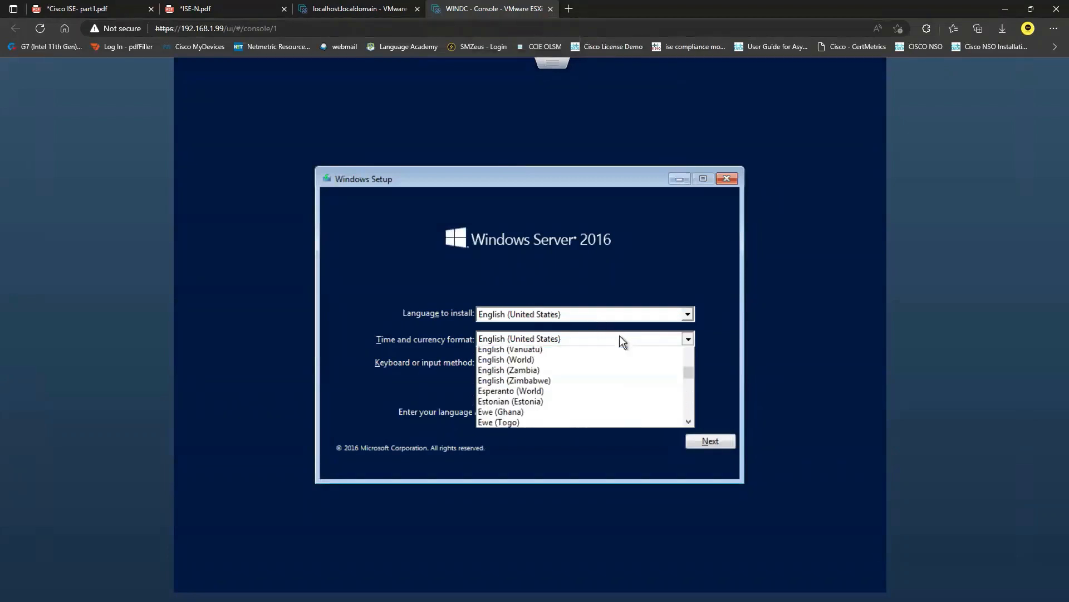
scroll(561, 412, up, 1)
scroll(558, 406, up, 20)
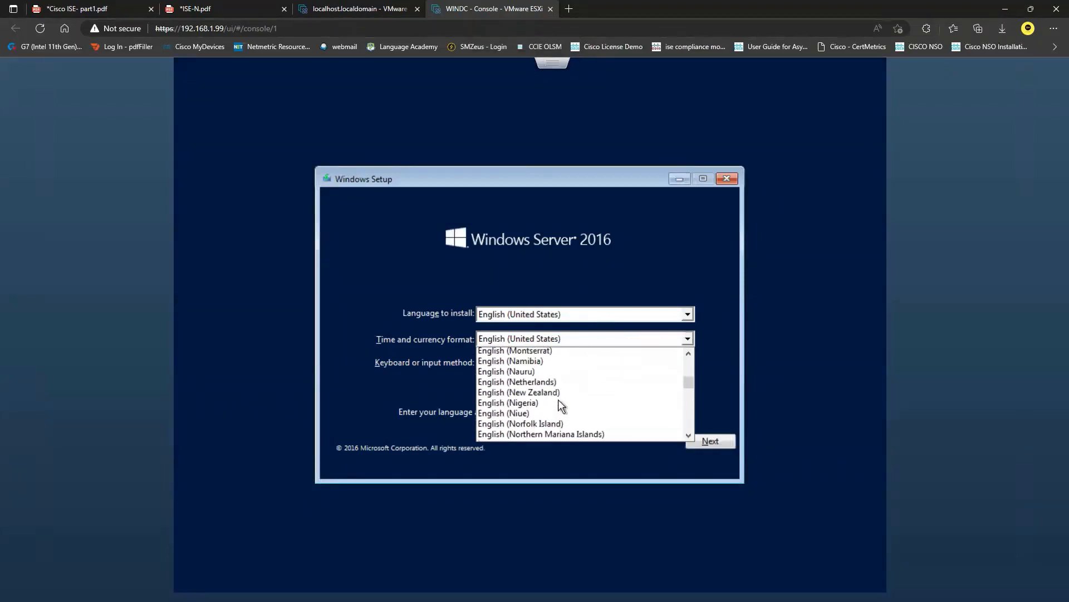
scroll(558, 400, up, 7)
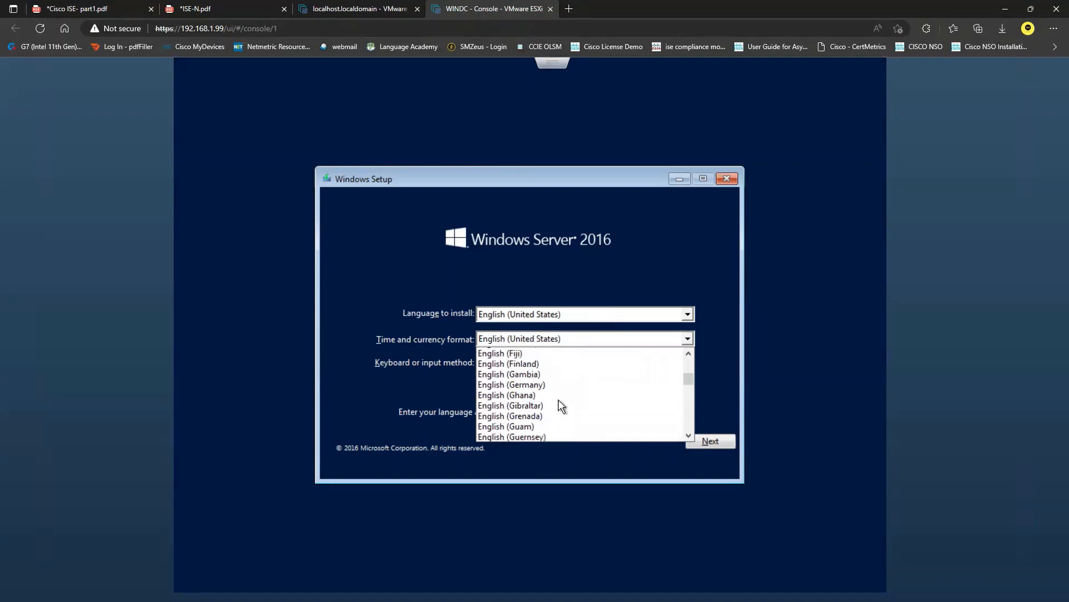
scroll(559, 406, up, 4)
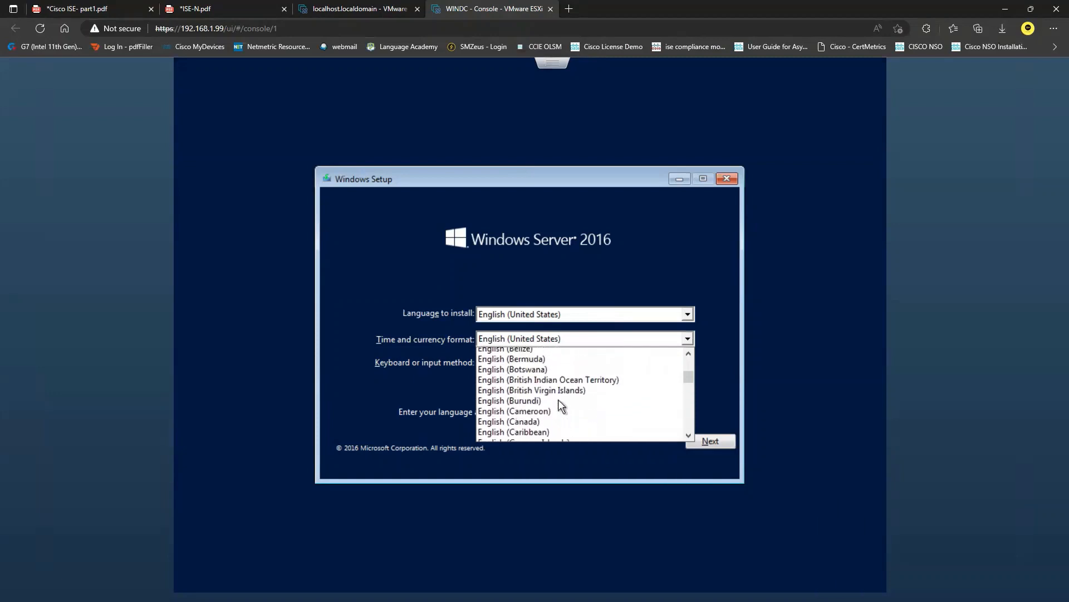
scroll(546, 393, up, 2)
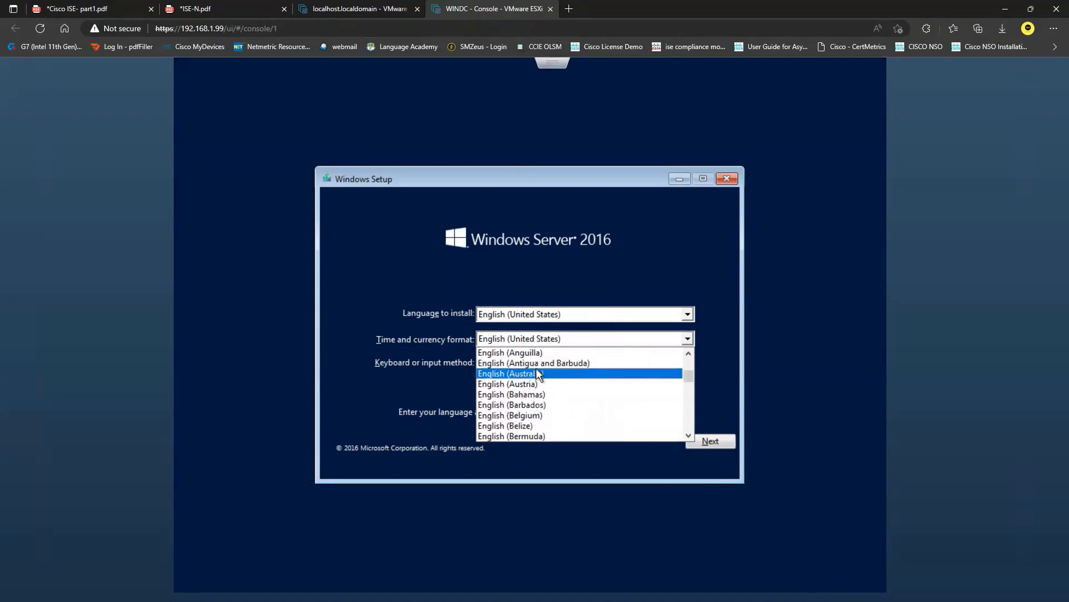
click(543, 373)
click(712, 441)
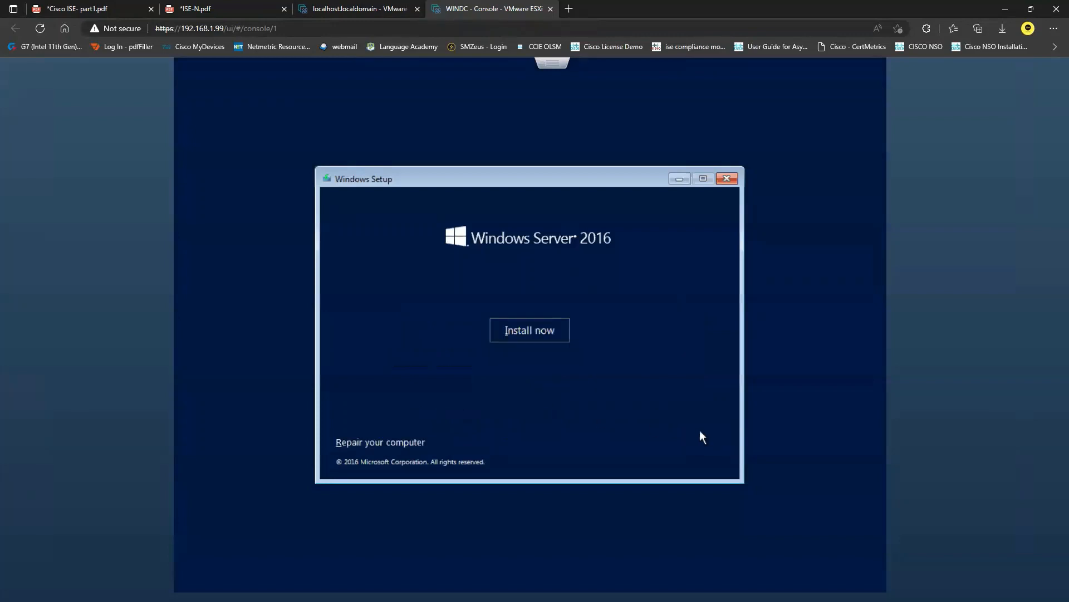
Start the installation and choose Windows Server 2016 Standard Evaluation (Desktop Experience) as the operating system
click(507, 328)
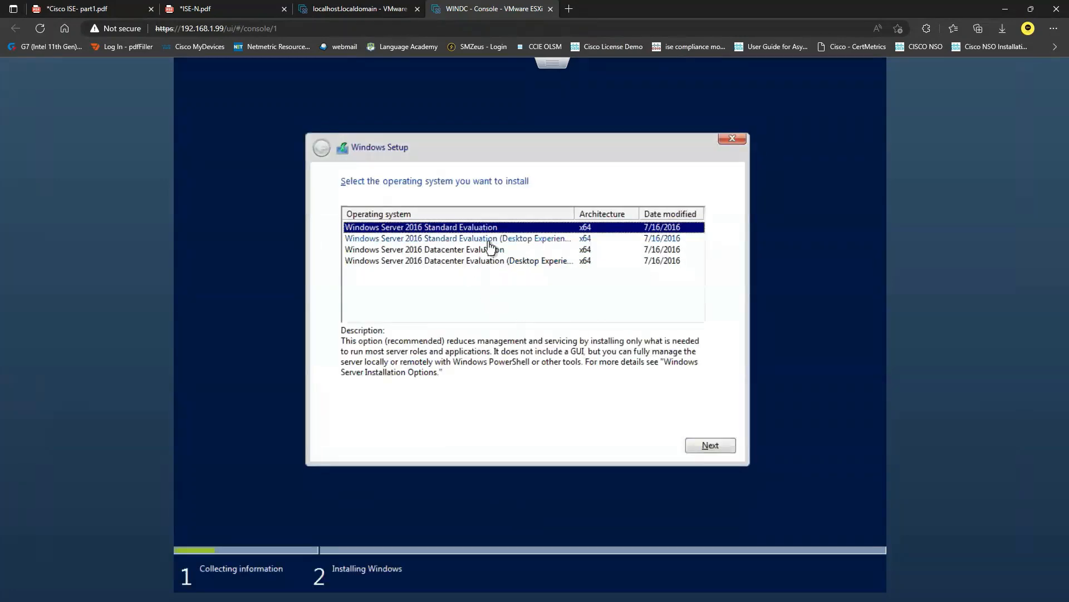
click(531, 240)
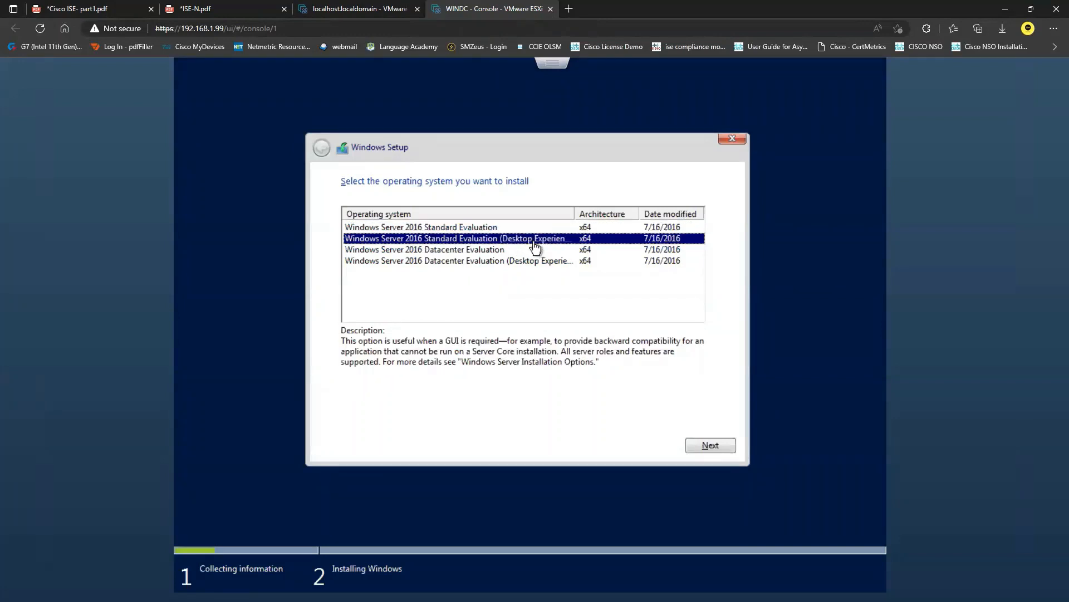
click(714, 449)
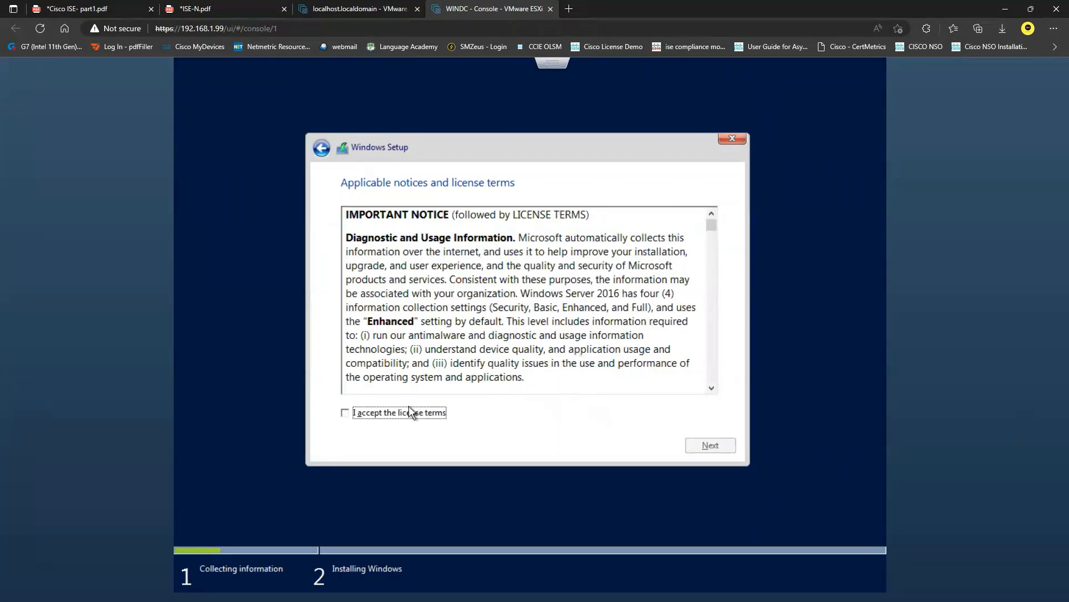
Accept the license terms and install Windows on Drive 0 Unallocated Space
click(397, 413)
click(709, 446)
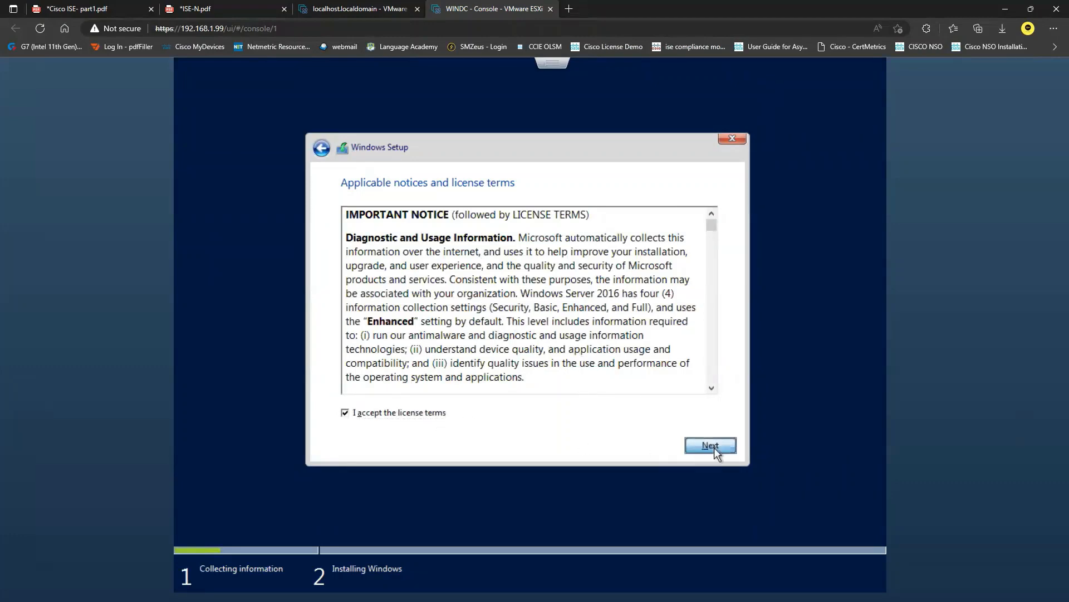
click(506, 319)
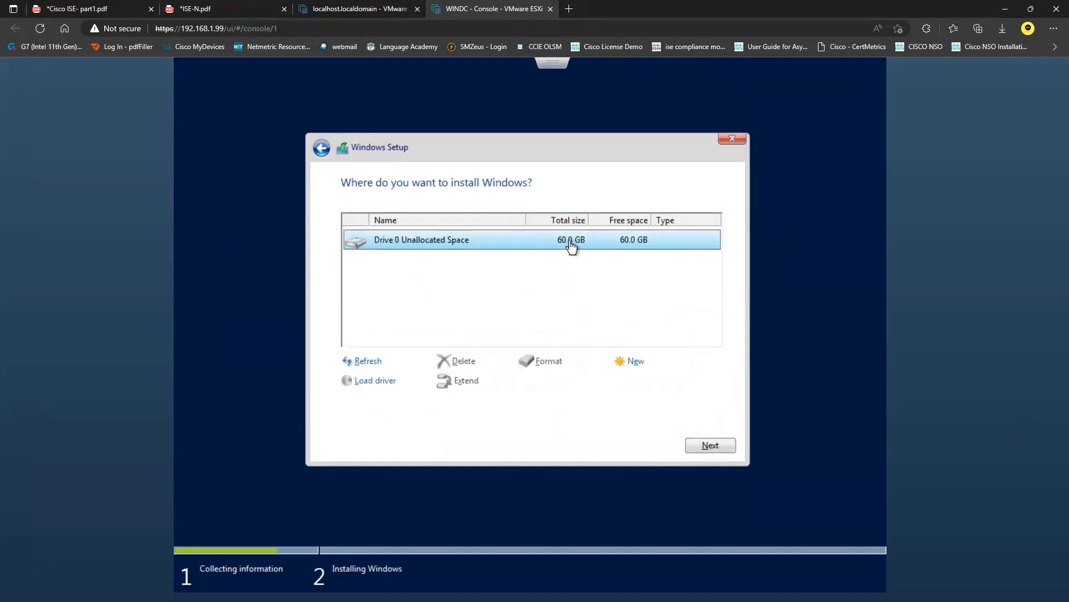
click(716, 446)
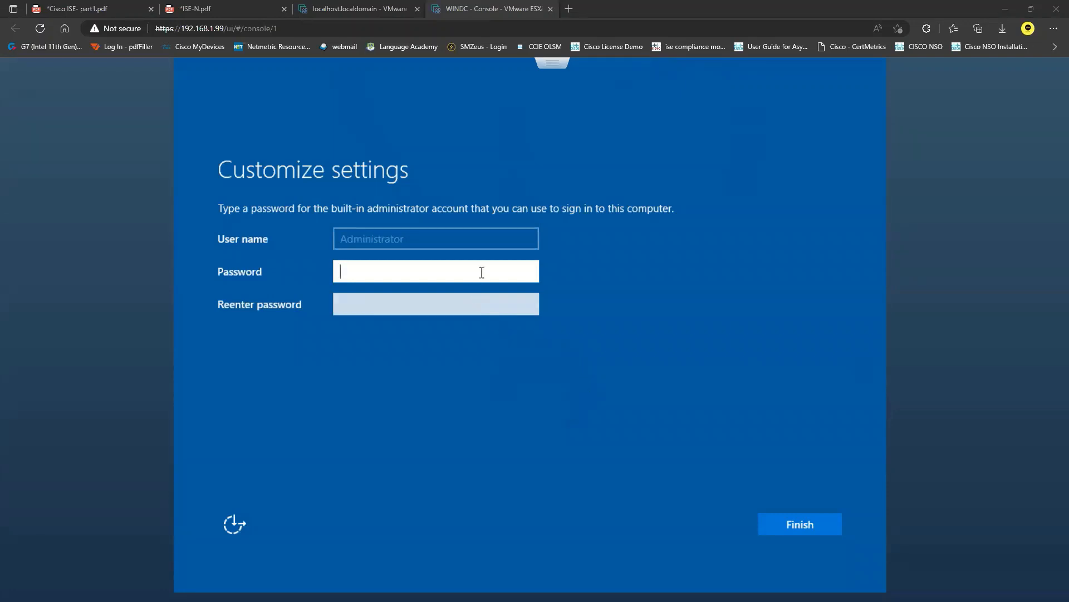
Enter and re-enter the password for the built-in Administrator account and finish the setup
text(P@ssw0rd)
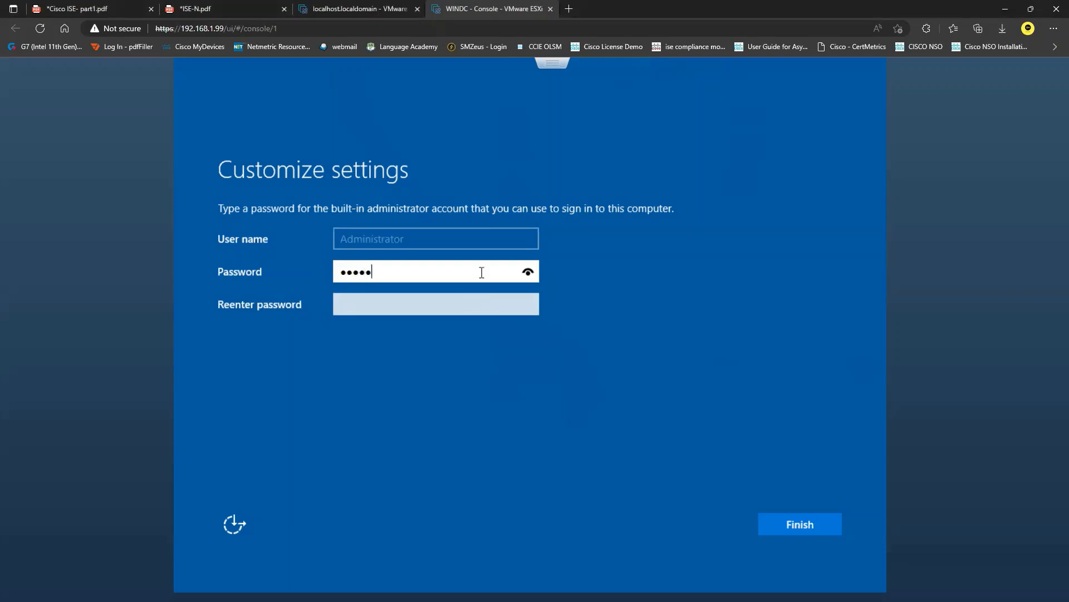
key(Tab)
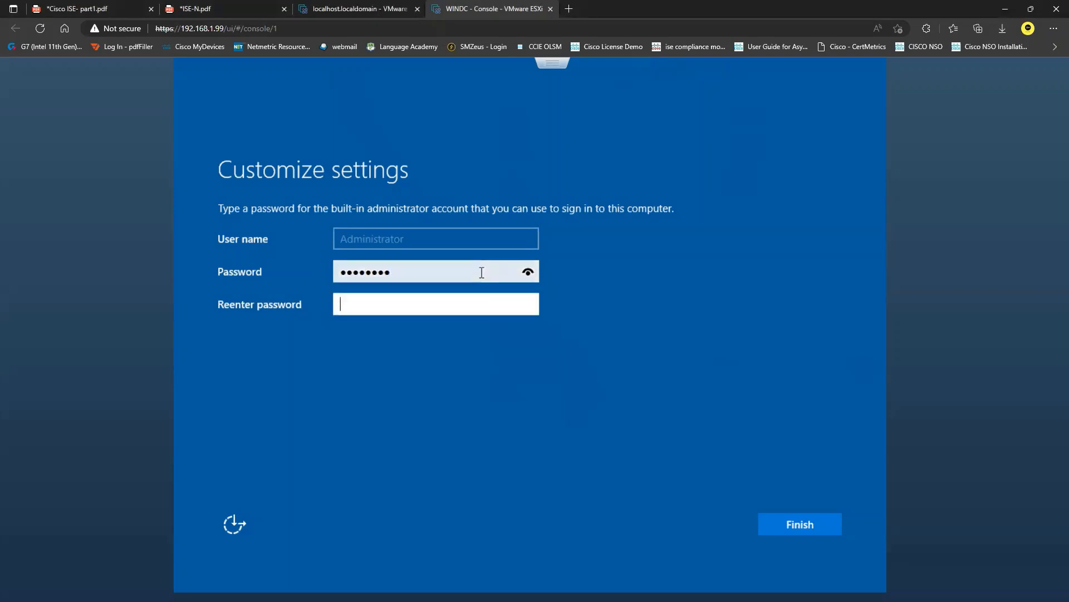
text(P@ssw0rd)
click(802, 523)
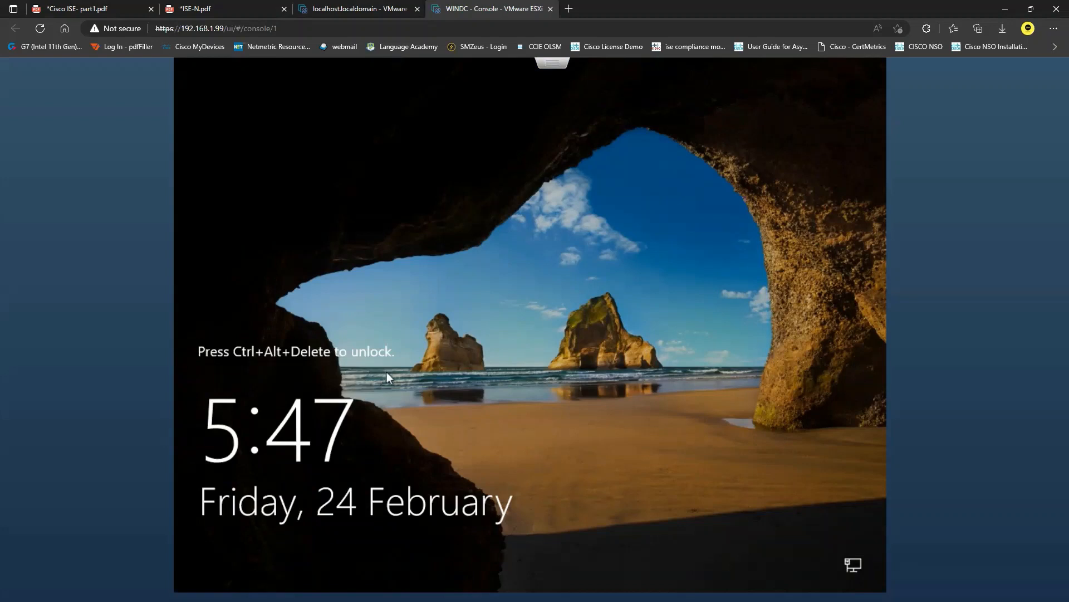
Launch the WINDC remote console in VMware Workstation from the ESXi host client and maximize its window
click(356, 8)
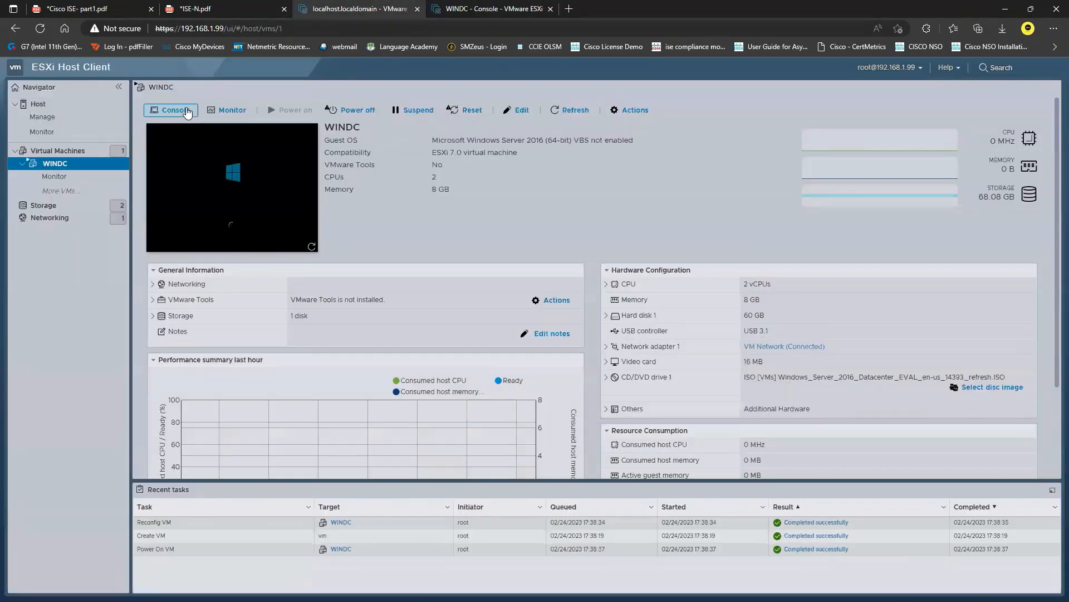
click(174, 111)
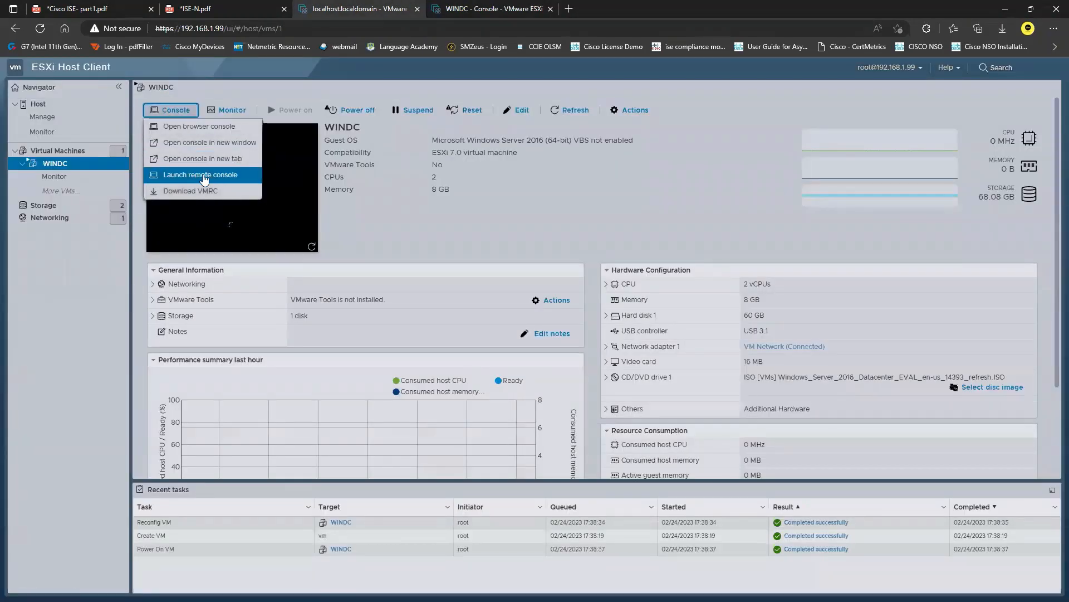
click(208, 175)
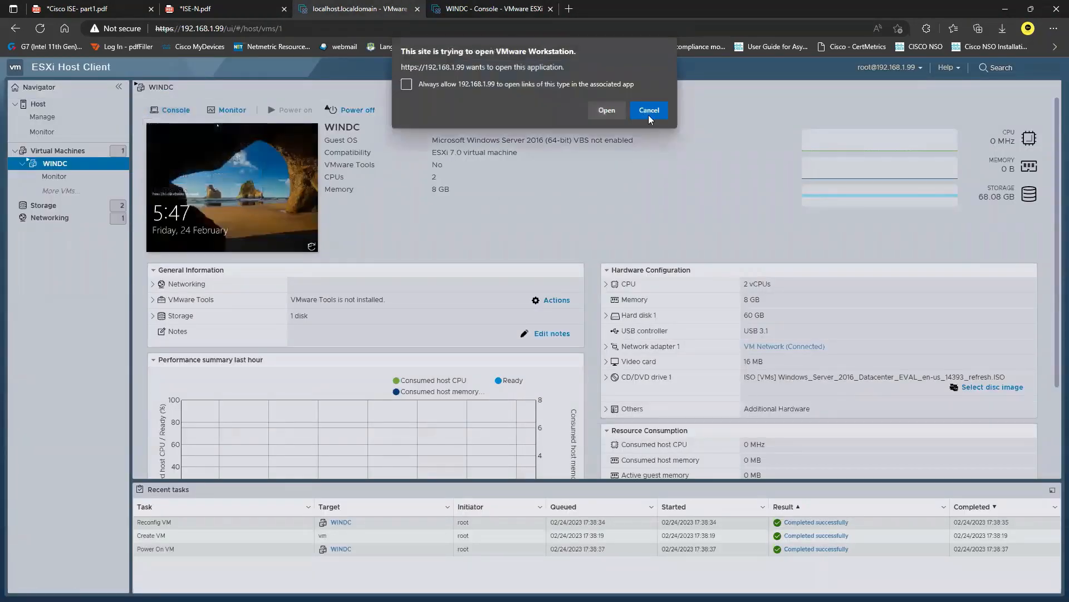
click(607, 108)
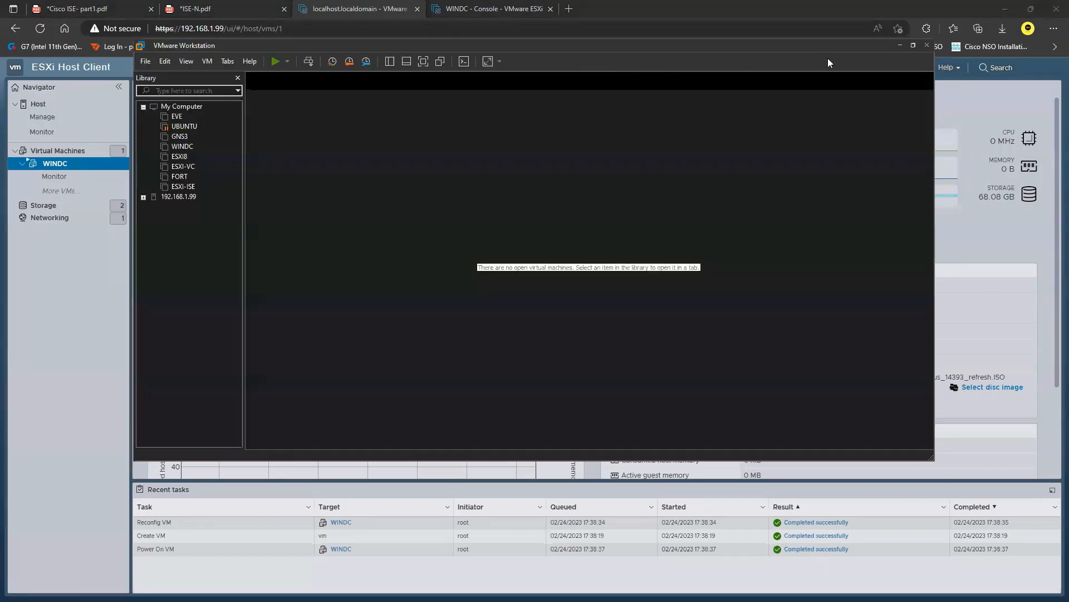
click(913, 44)
click(55, 160)
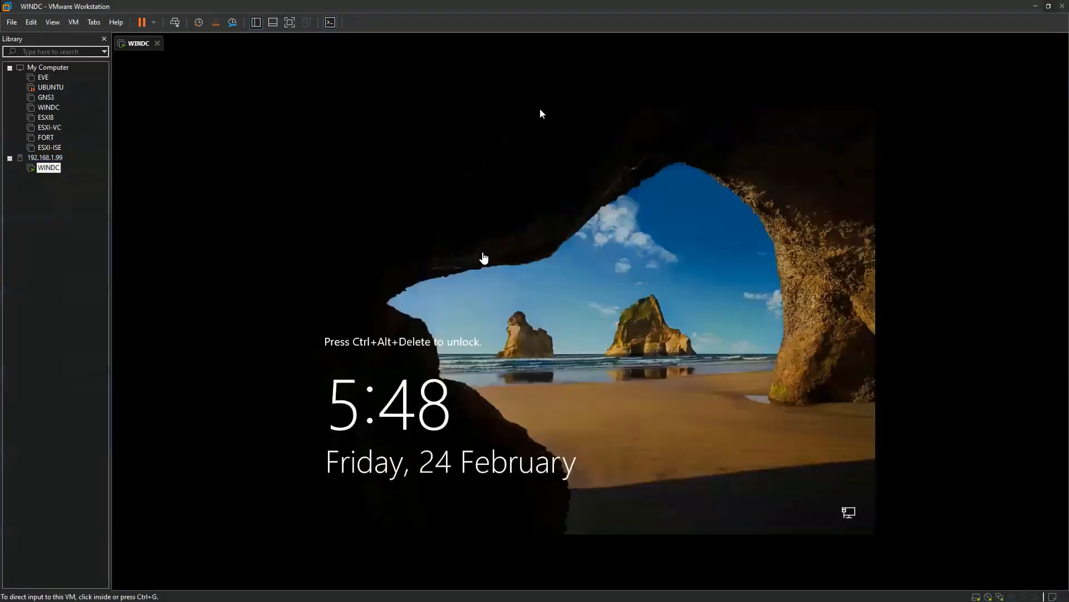
Unlock WINDC from VMware Workstation, return to its browser console, and sign in as Administrator with the account password
click(175, 23)
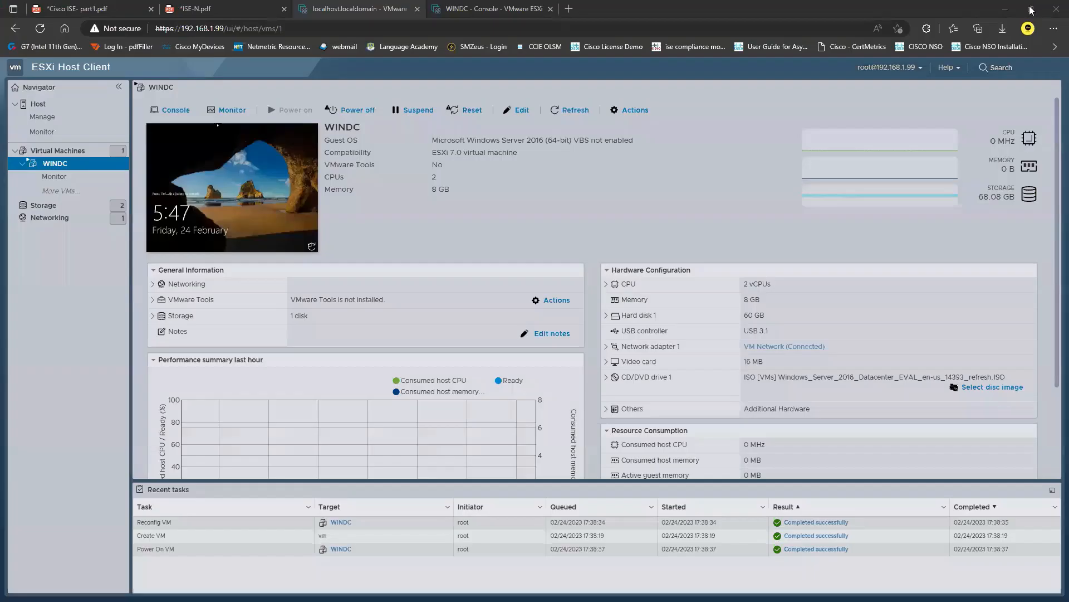
click(1034, 7)
click(505, 5)
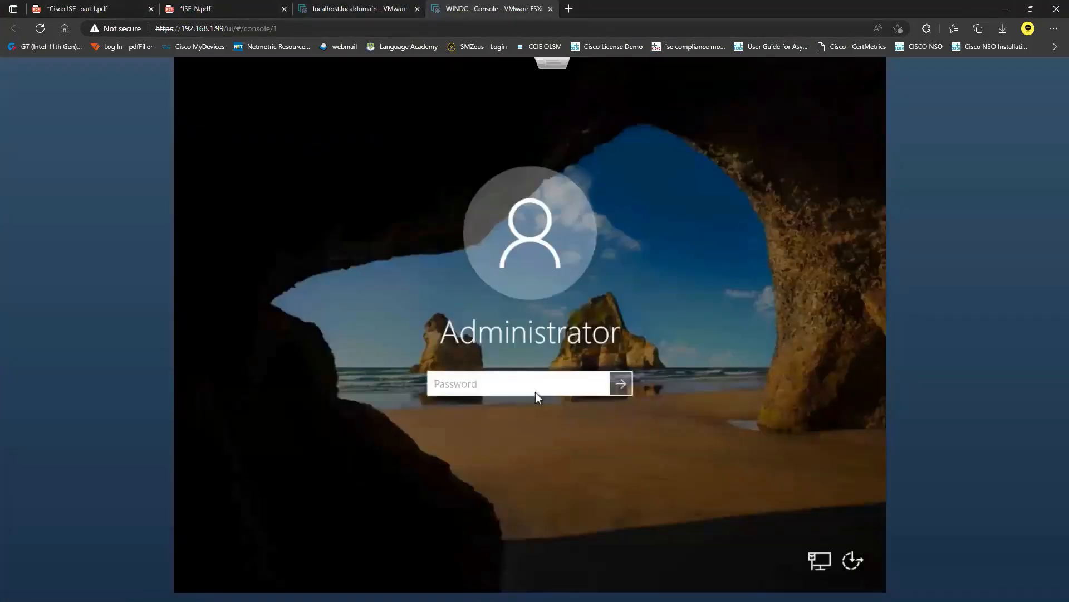
text(••••••••)
key(Return)
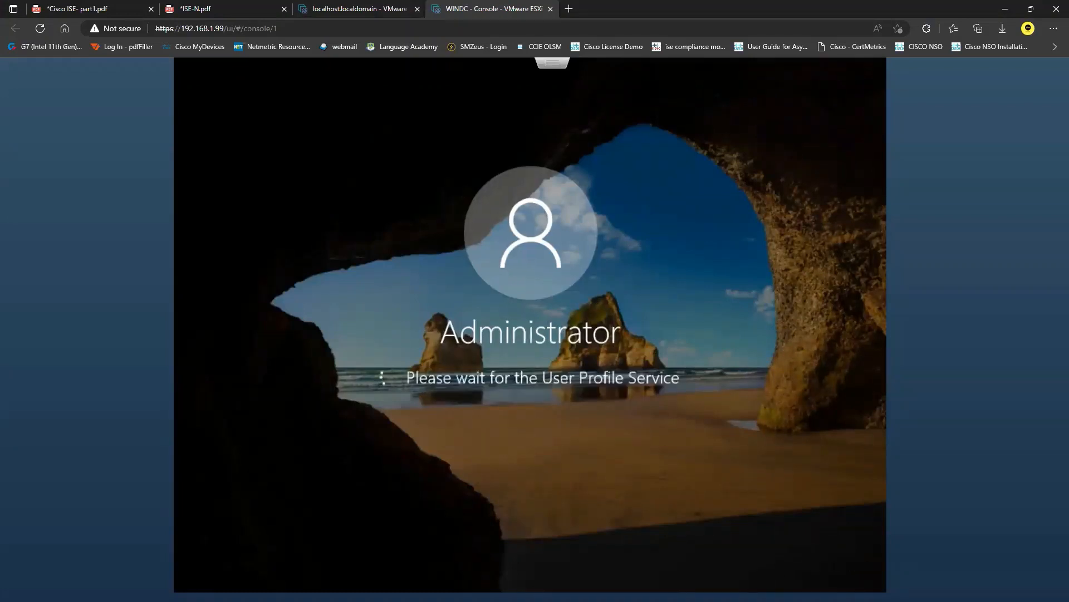
Start the VMware Tools installation for the WINDC guest from the ESXi host client
click(380, 6)
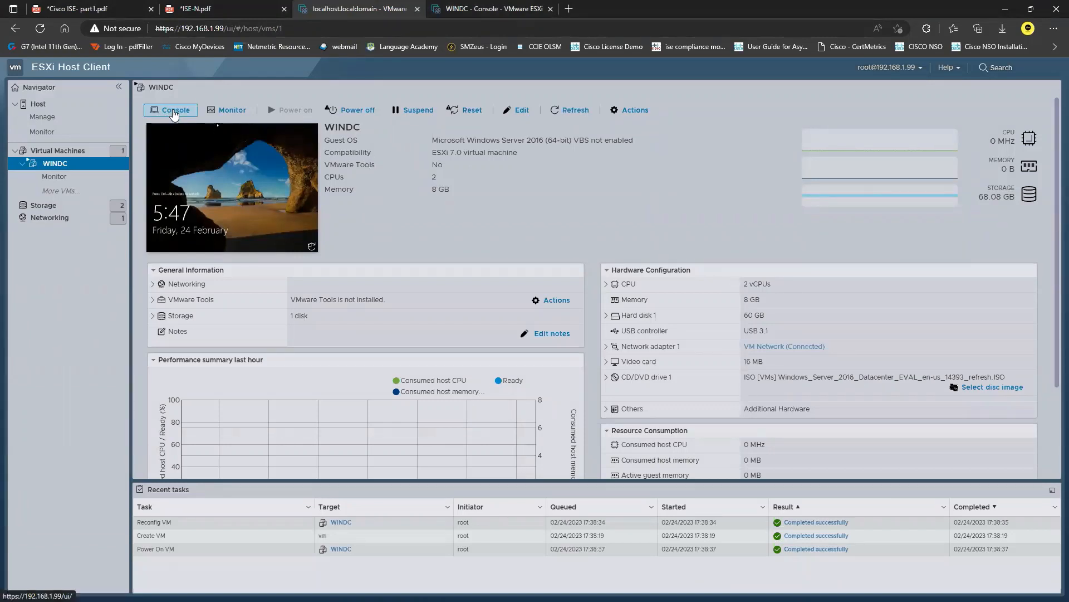
right_click(56, 163)
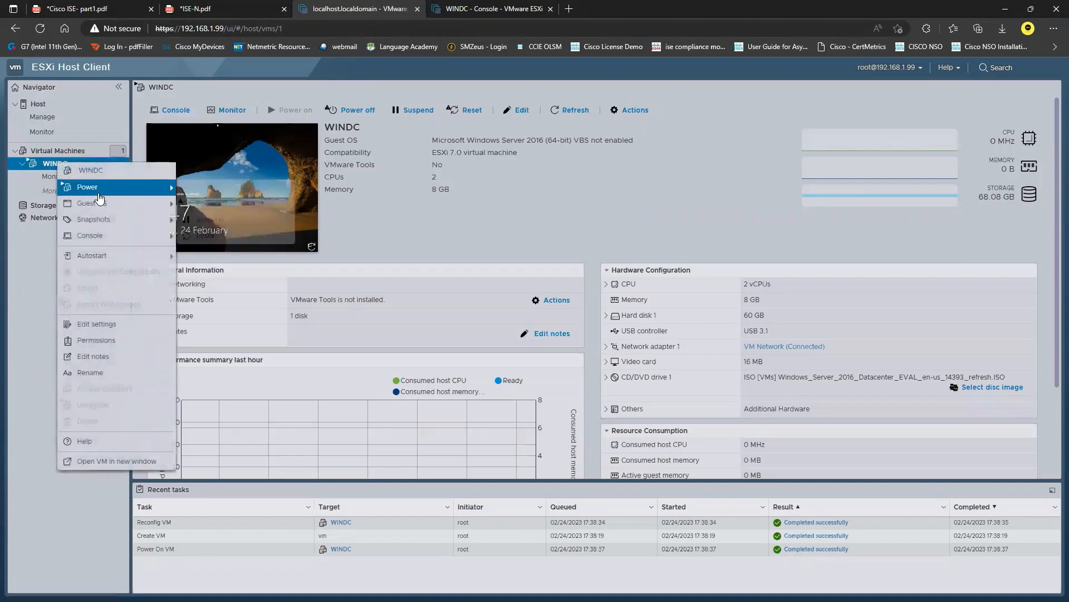
mouse_move(94, 204)
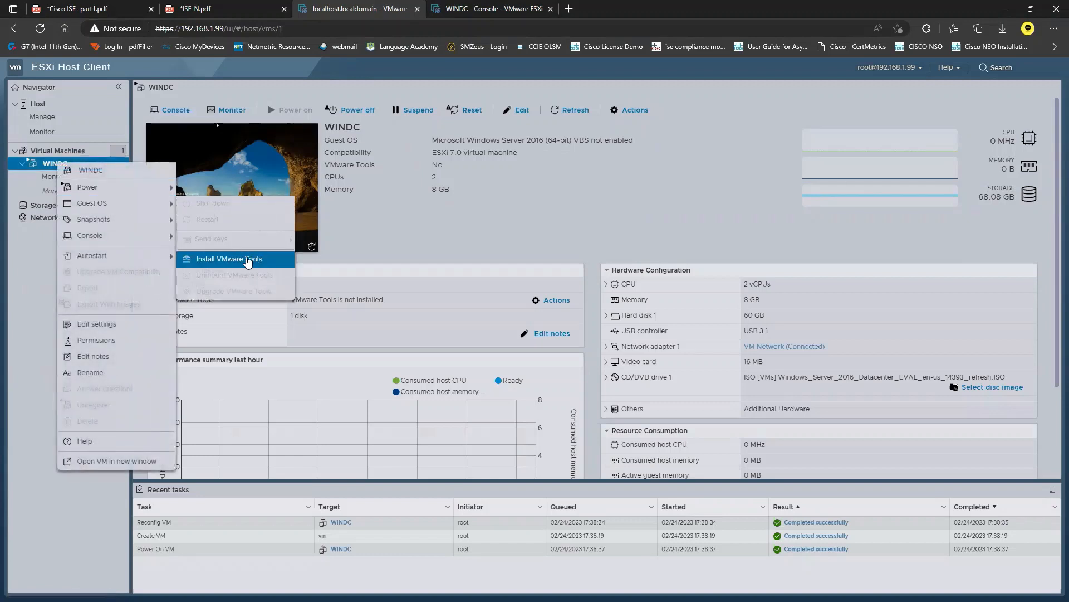
click(248, 259)
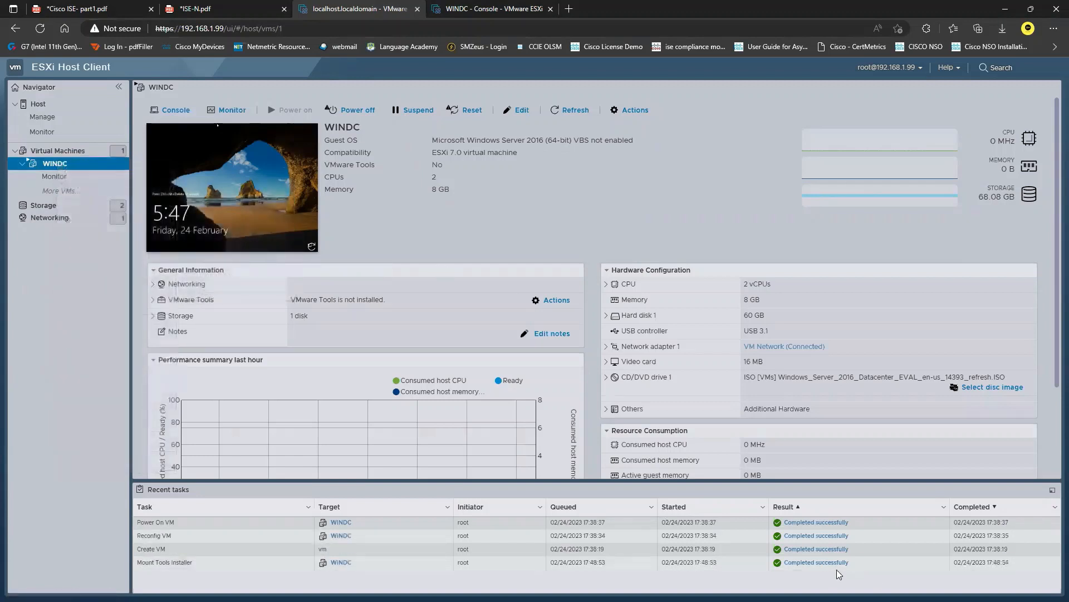
Return to the WINDC console, allow the PC to be discoverable on the network, and open the system properties of This PC
click(502, 8)
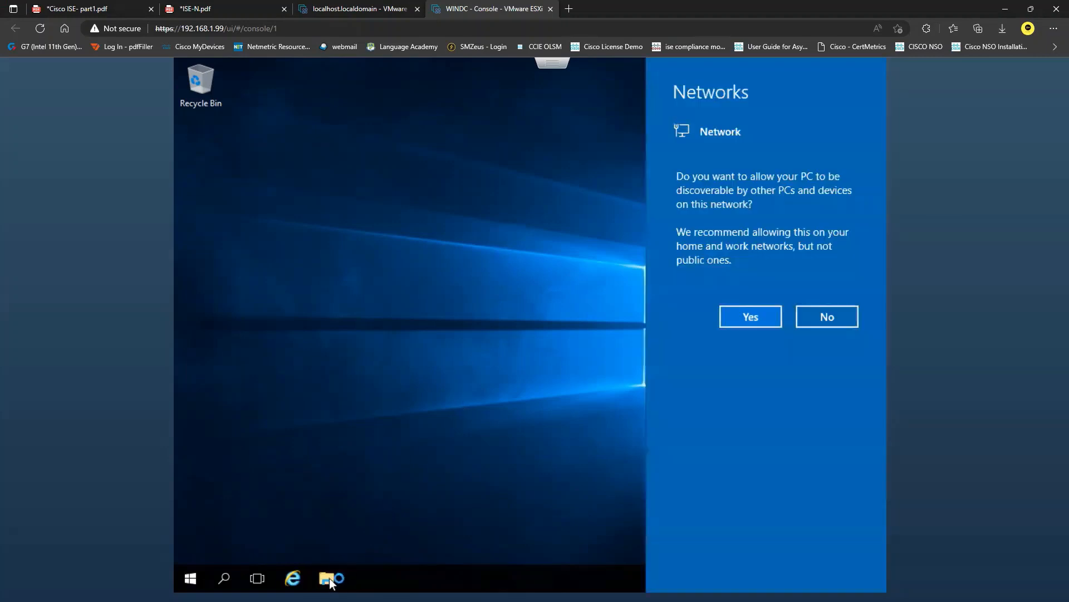
click(752, 318)
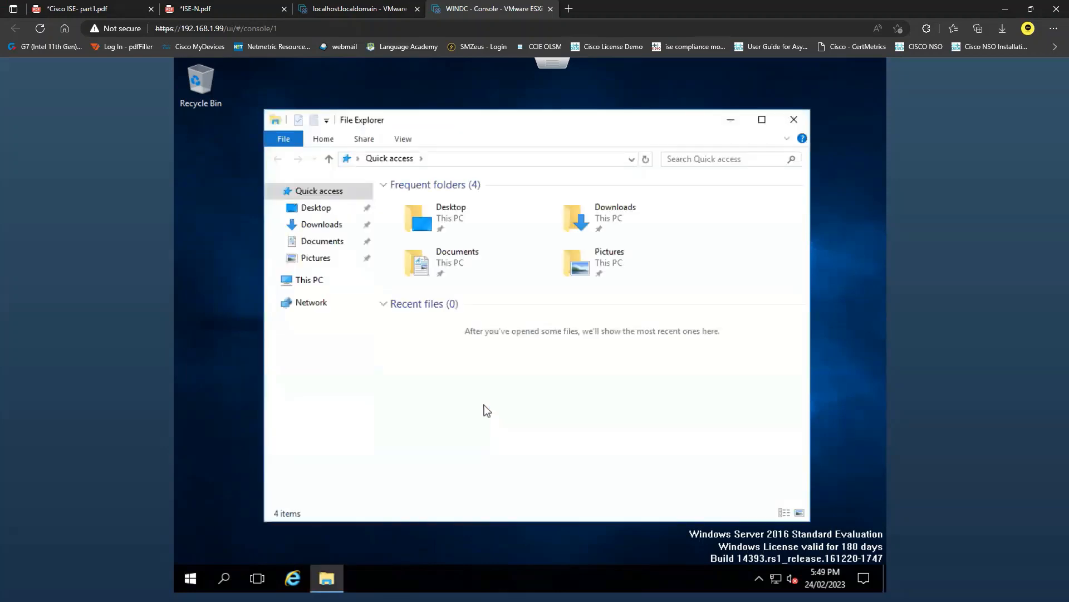
right_click(317, 283)
click(454, 467)
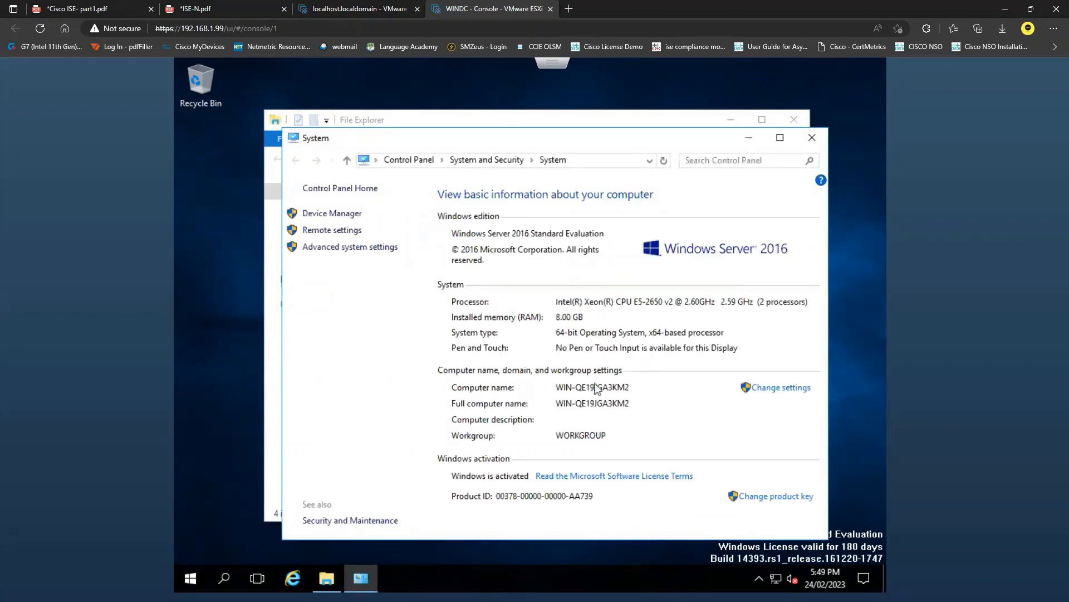
Rename the computer to WINDC, keep it in WORKGROUP, and acknowledge the restart requirement
click(771, 389)
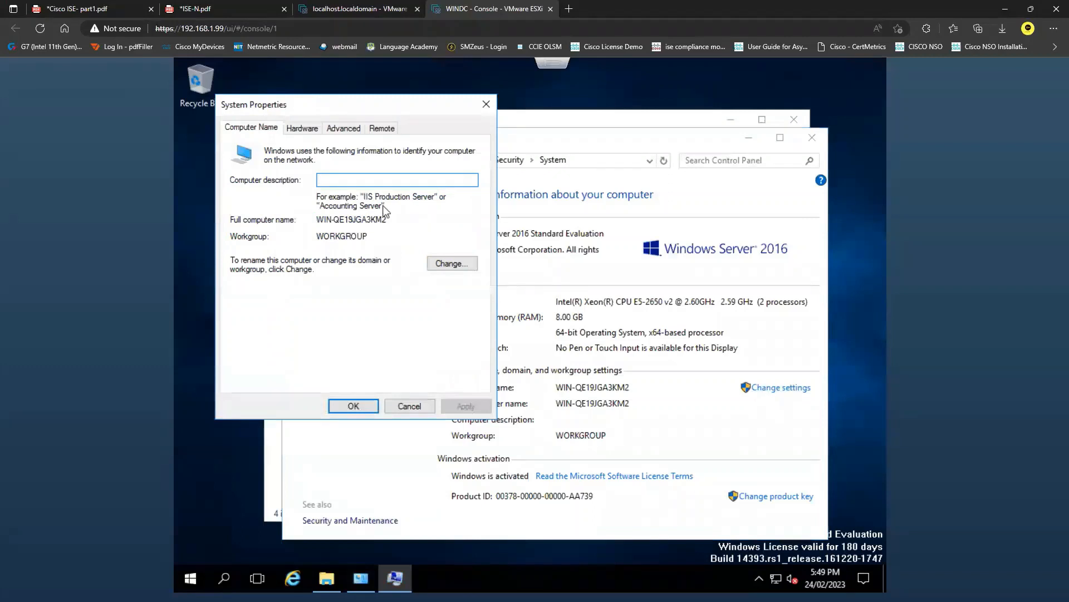
click(451, 264)
text(W)
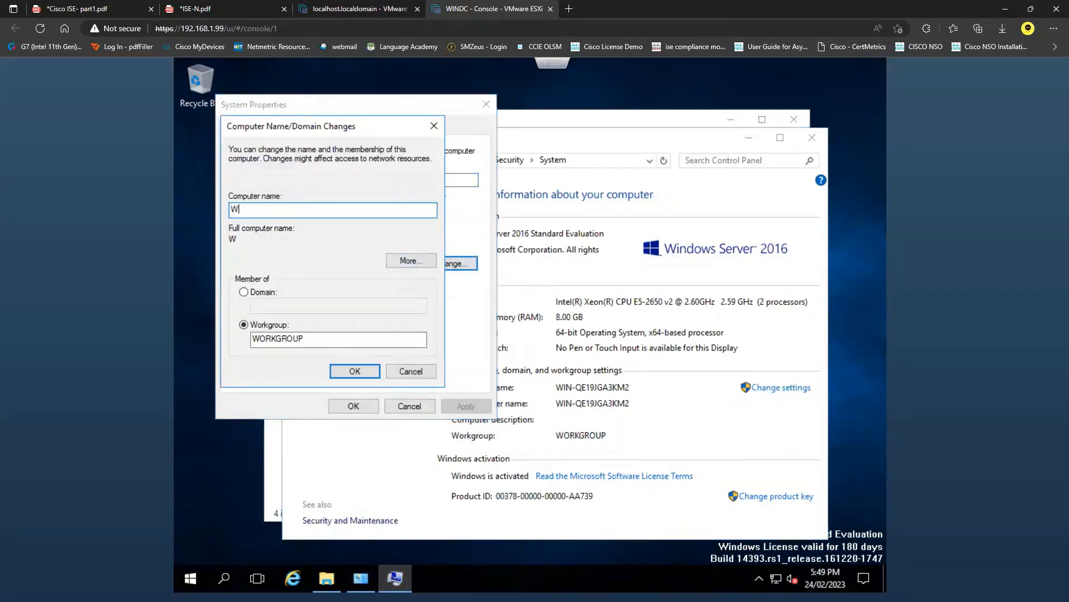
text(INDC)
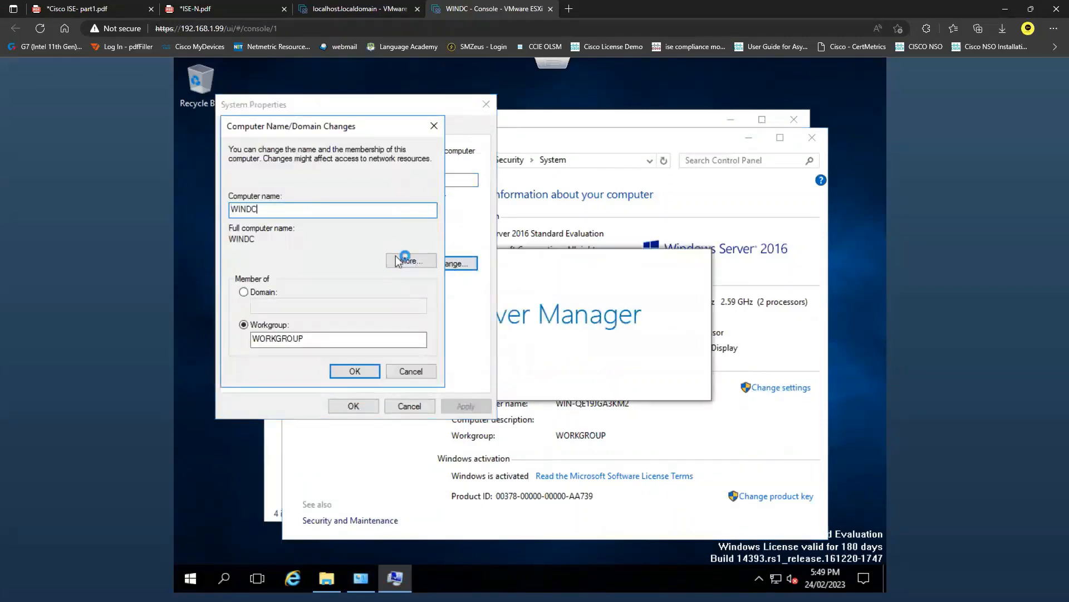
click(355, 371)
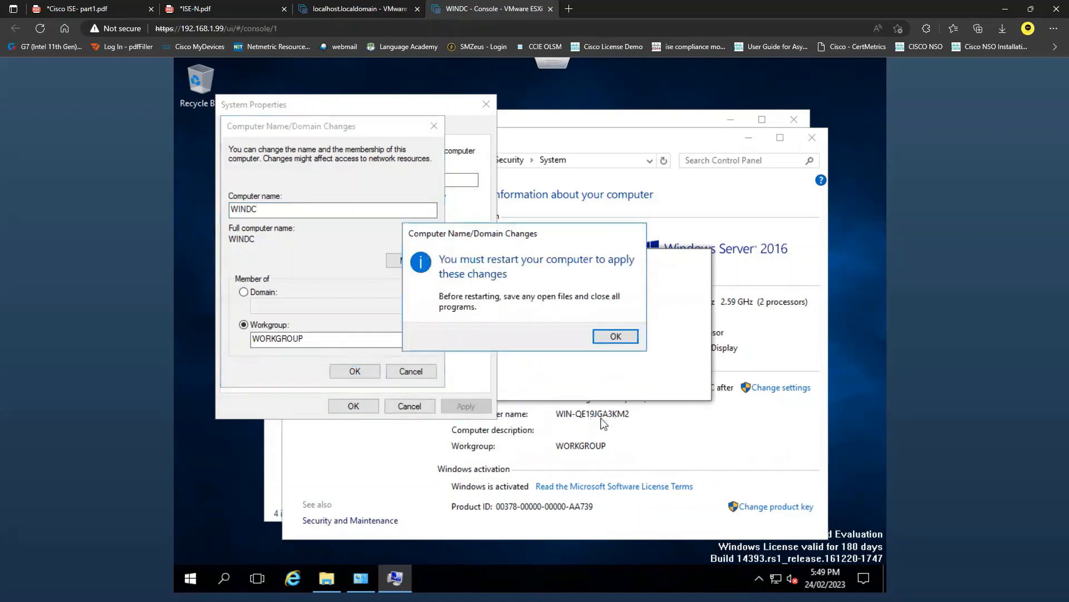
click(623, 336)
click(353, 406)
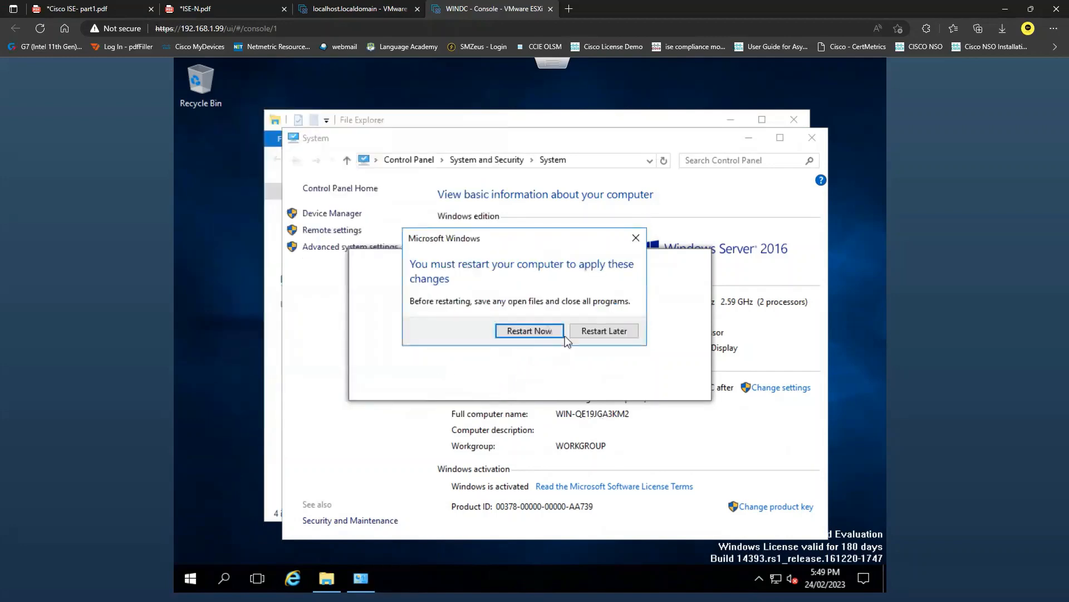
Postpone the restart, check WINDC's planned NIC1 address in the ISE-N.pdf network diagram, and return to the WINDC console
click(624, 334)
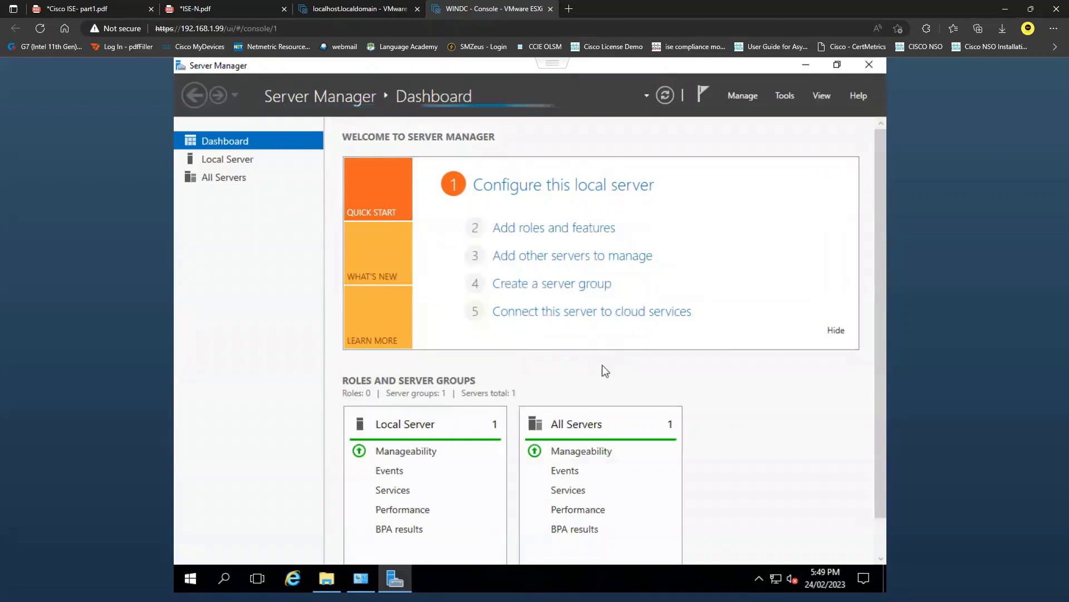
click(233, 8)
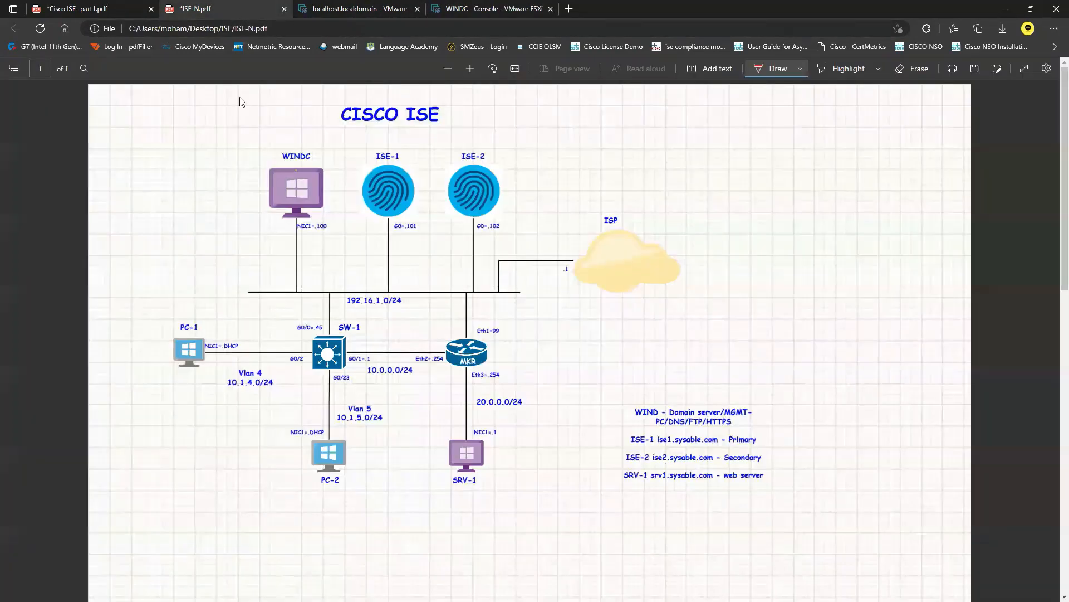
drag(299, 236, 329, 237)
click(496, 8)
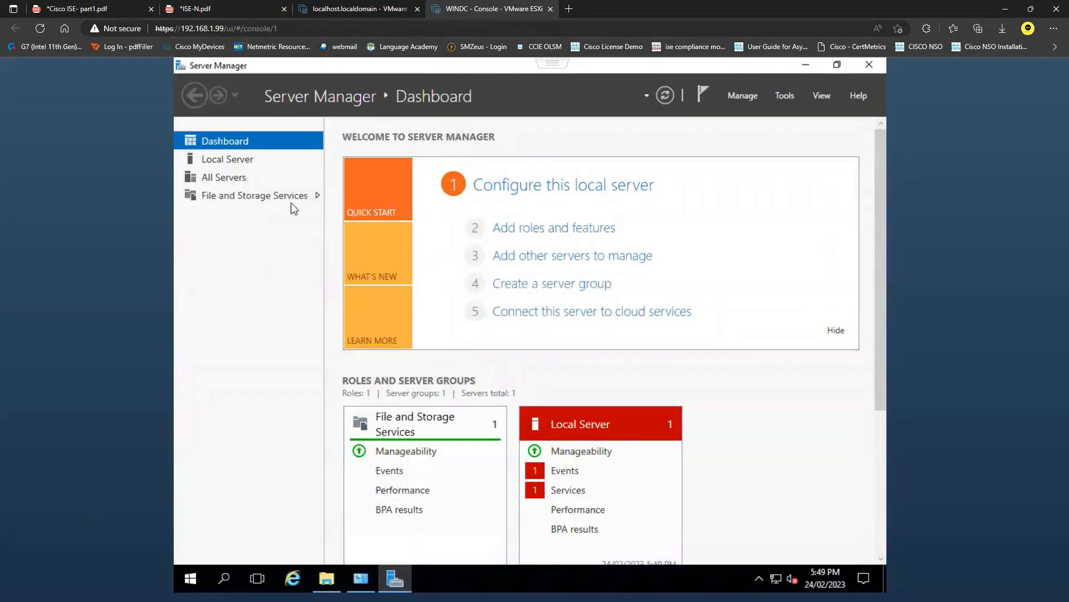
Open the Internet Protocol Version 4 properties of the Ethernet0 adapter from the Local Server properties
click(239, 159)
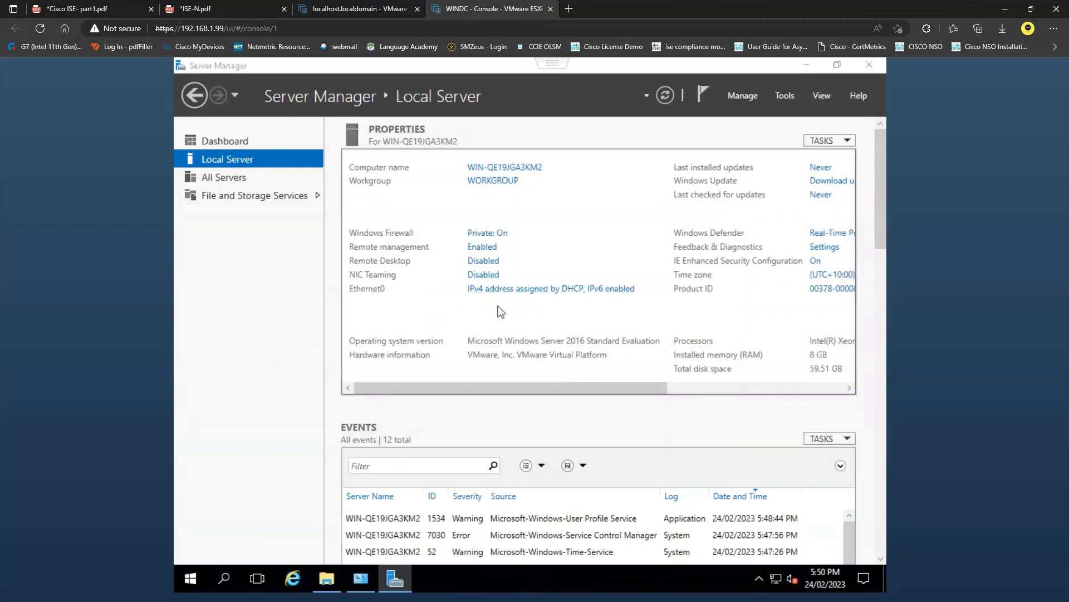
right_click(348, 216)
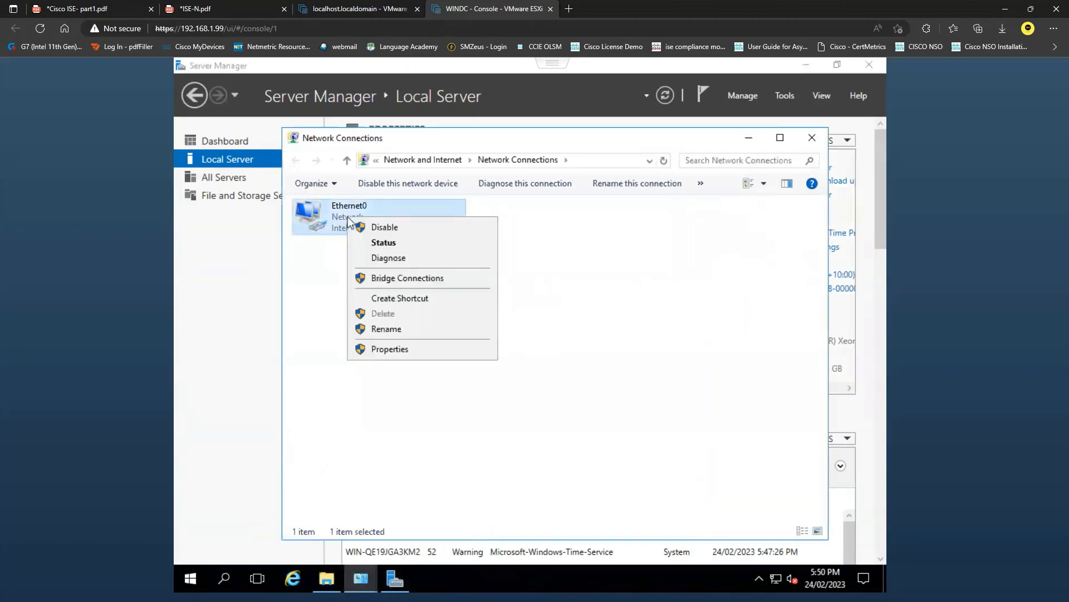
click(393, 349)
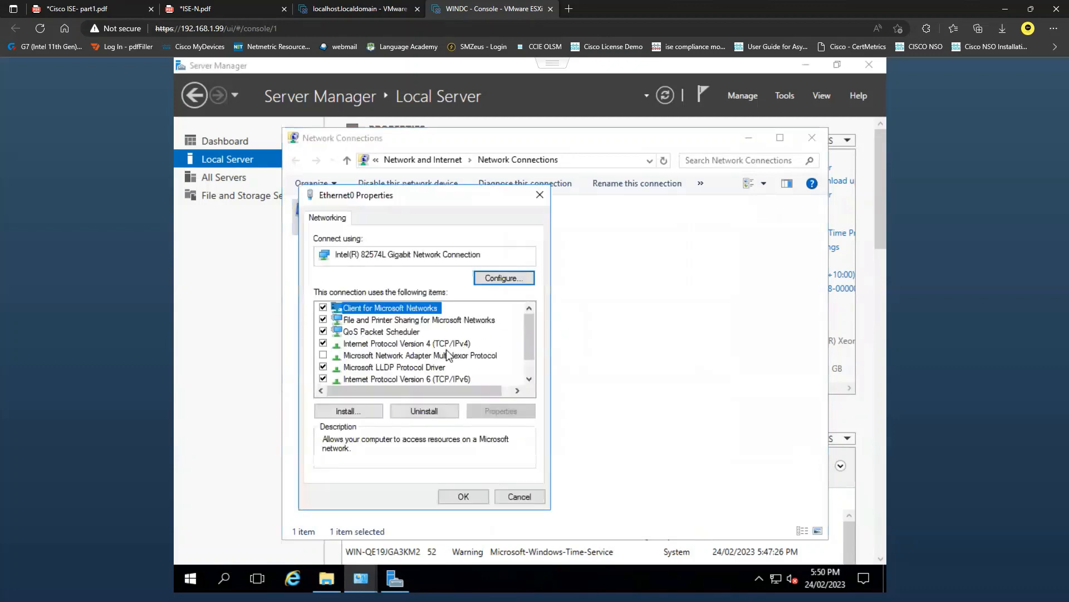
click(440, 344)
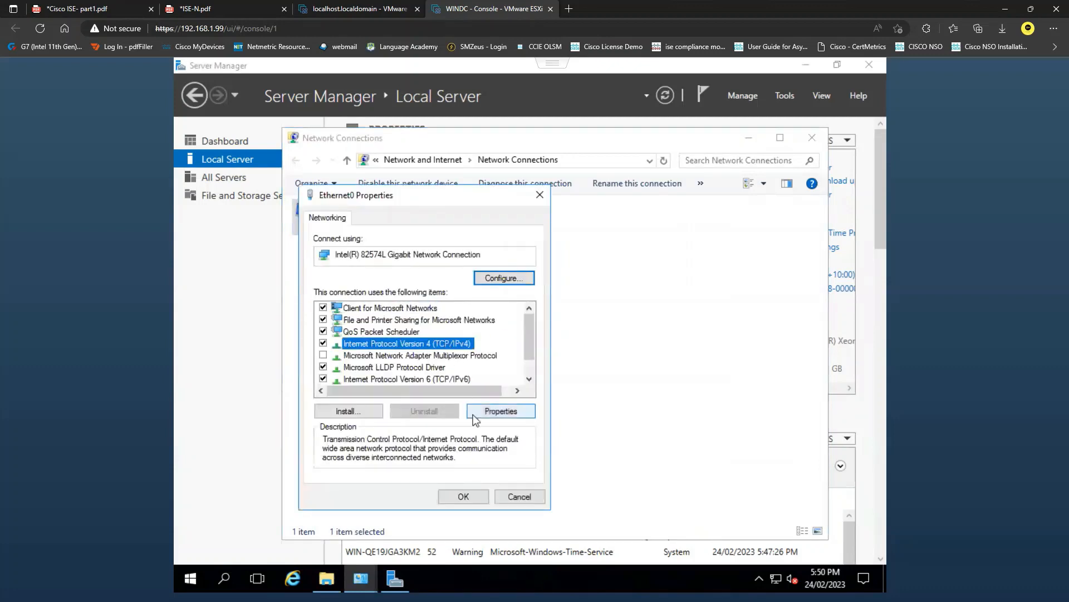
click(507, 413)
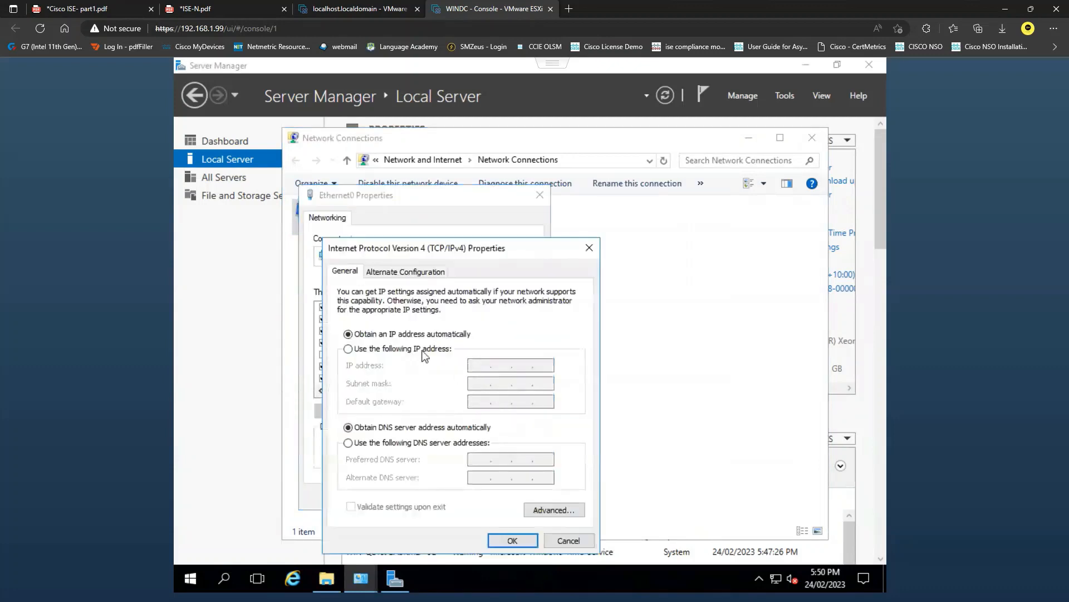
Assign the static IP address 192.168.1.100 with subnet mask 255.255.255.0 and default gateway 192.168.1.1
click(425, 351)
click(484, 365)
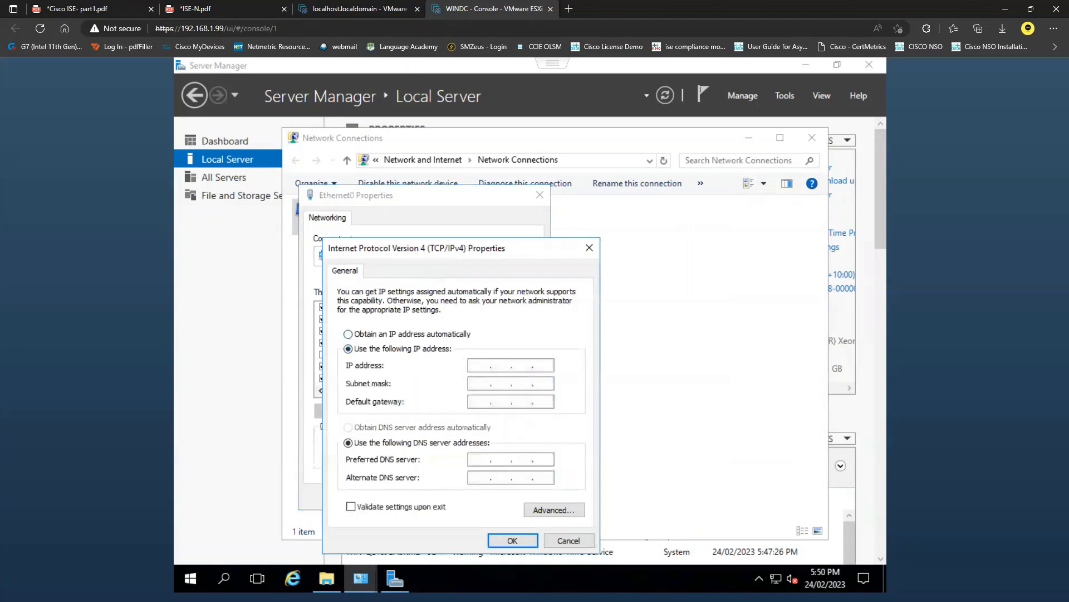
text(192 . 168 . 1 . 100)
key(Tab)
text(192.168.1.1)
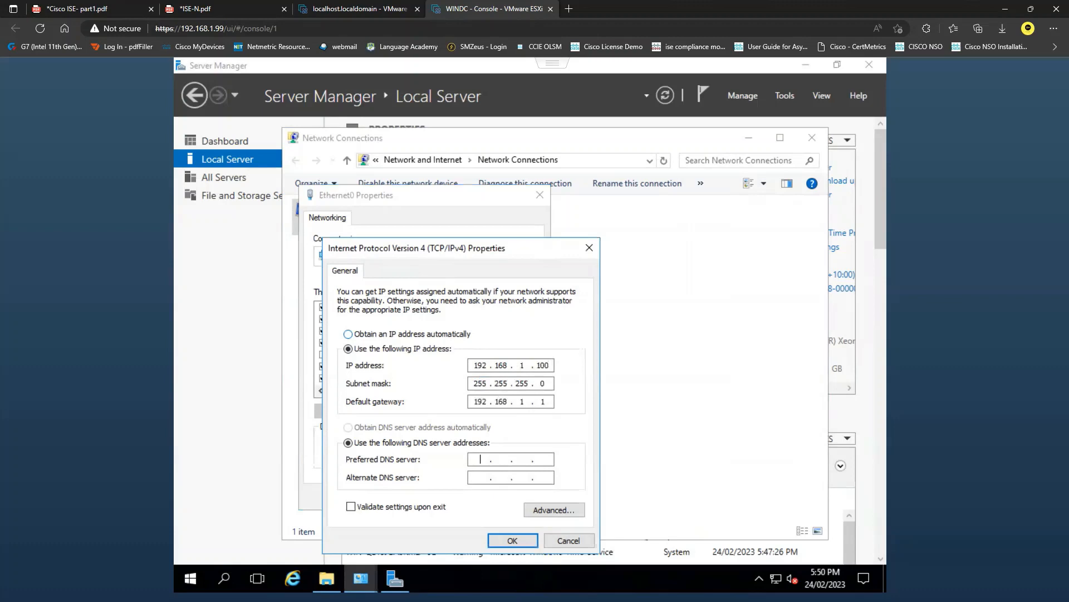
text(192.168.1.100192)
Set the preferred DNS server to 192.168.1.100 and the alternate to 192.168.1.1, then apply and close the network settings
key(BackSpace)
key(BackSpace)
text(92.168.1.1)
drag(550, 405, 474, 404)
drag(544, 479, 473, 478)
drag(550, 459, 465, 459)
click(517, 540)
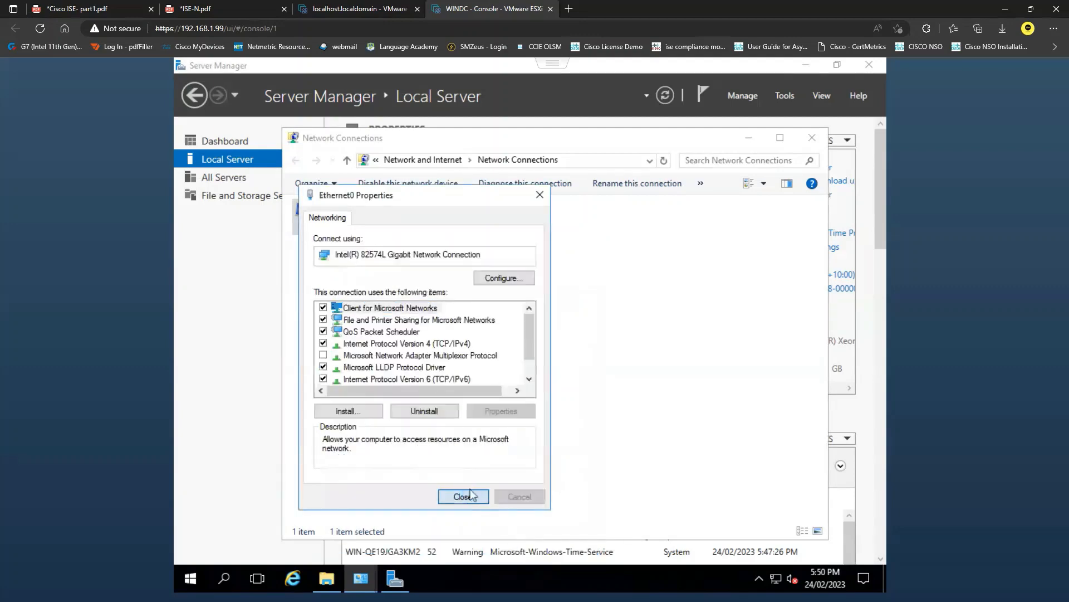
click(463, 496)
click(812, 137)
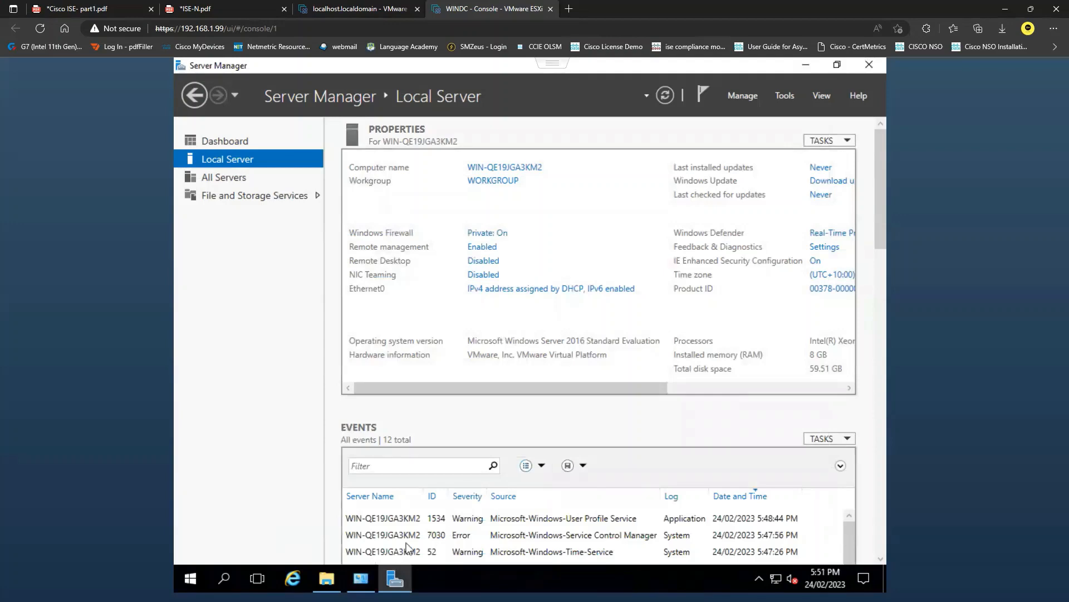
Run the VMware Tools installer from DVD Drive (D:) and start a Typical installation
click(333, 580)
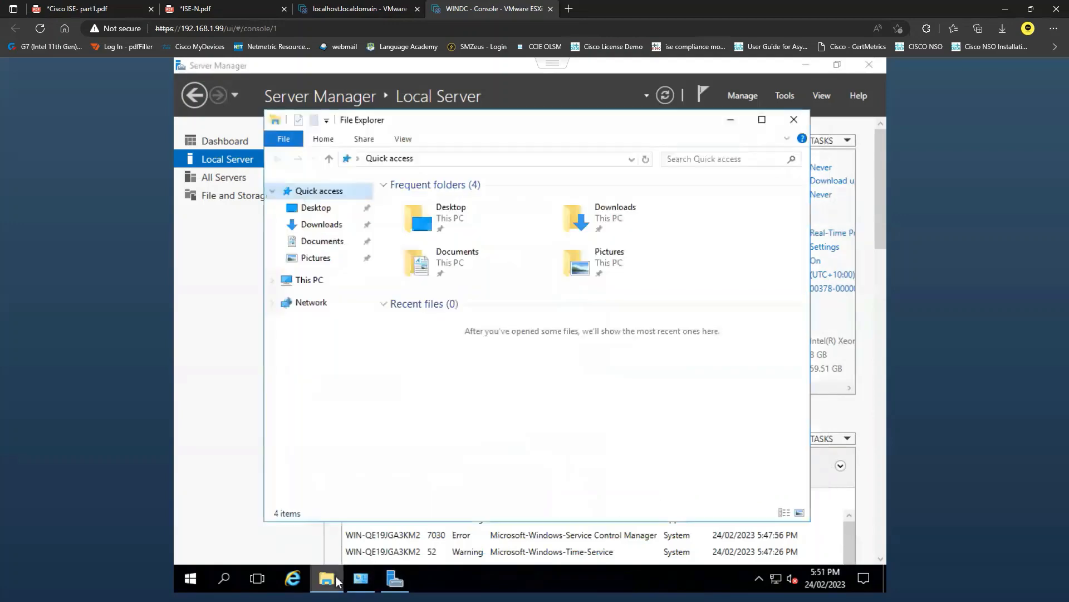
click(322, 283)
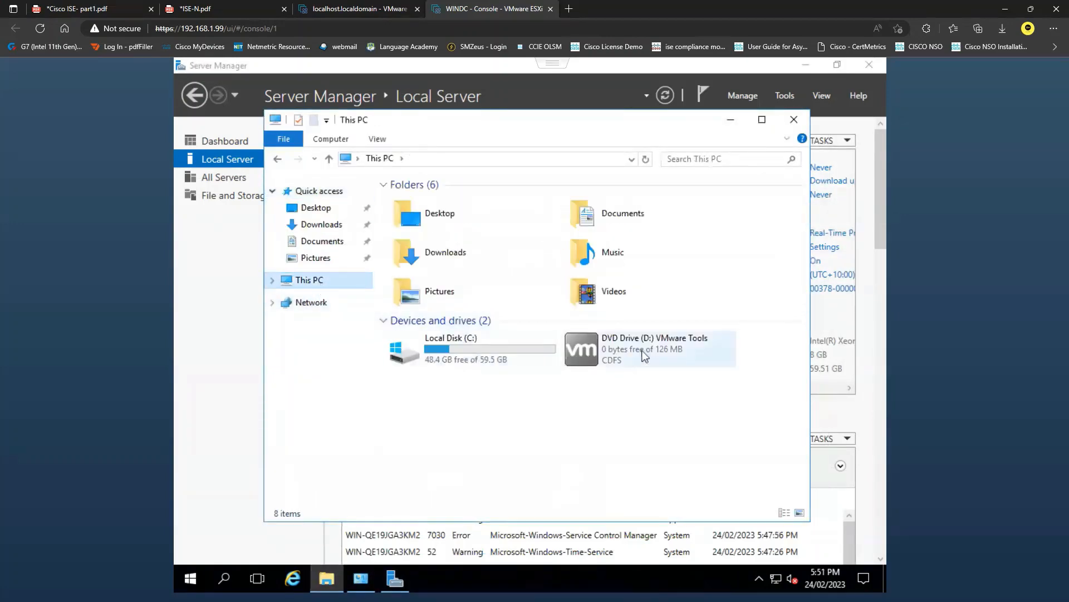
double_click(641, 350)
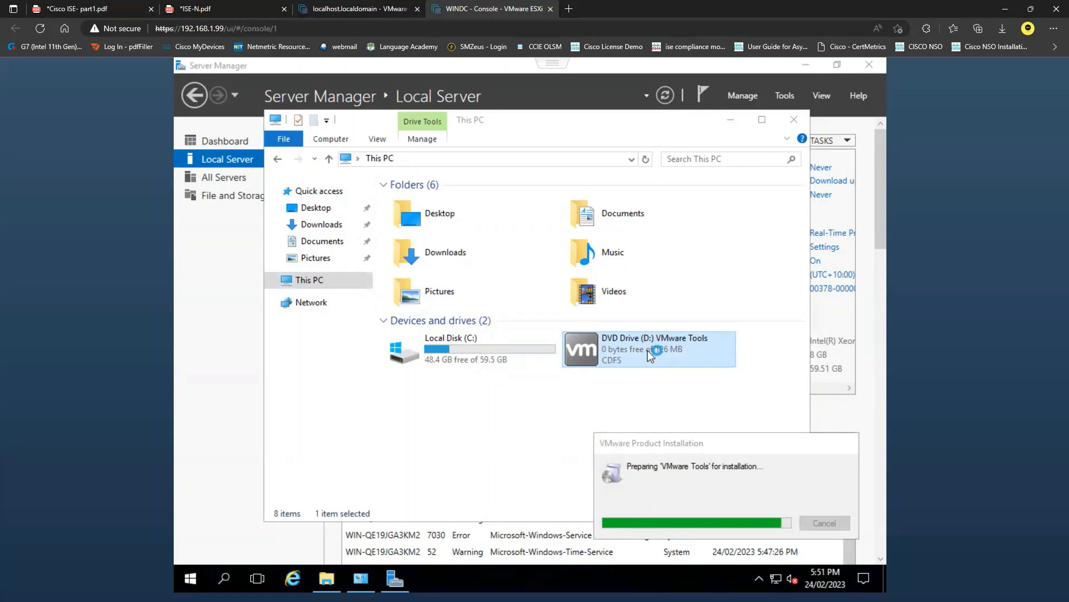
click(731, 120)
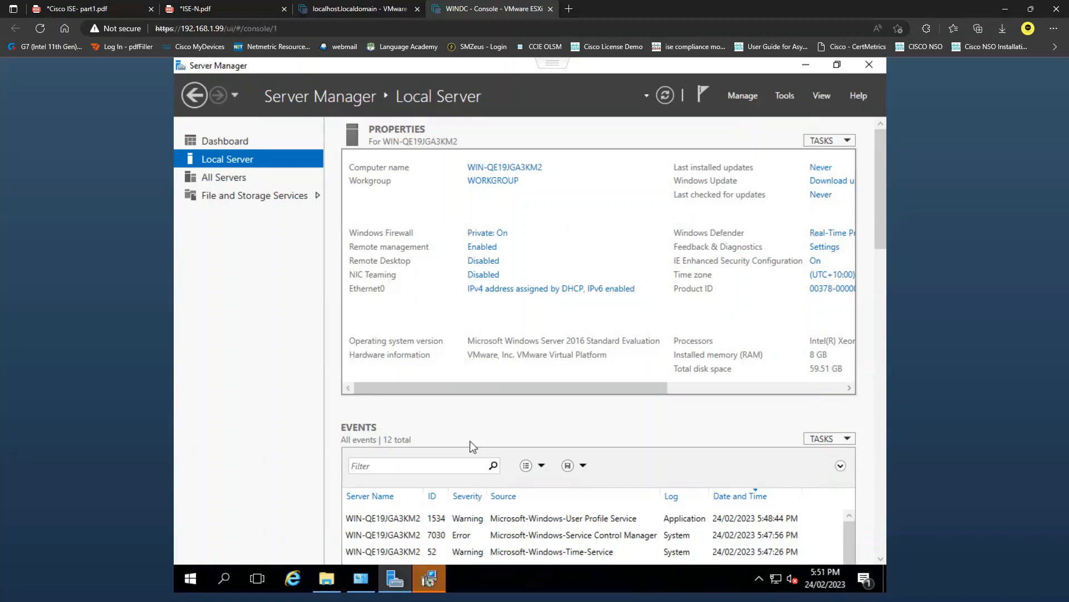
click(613, 426)
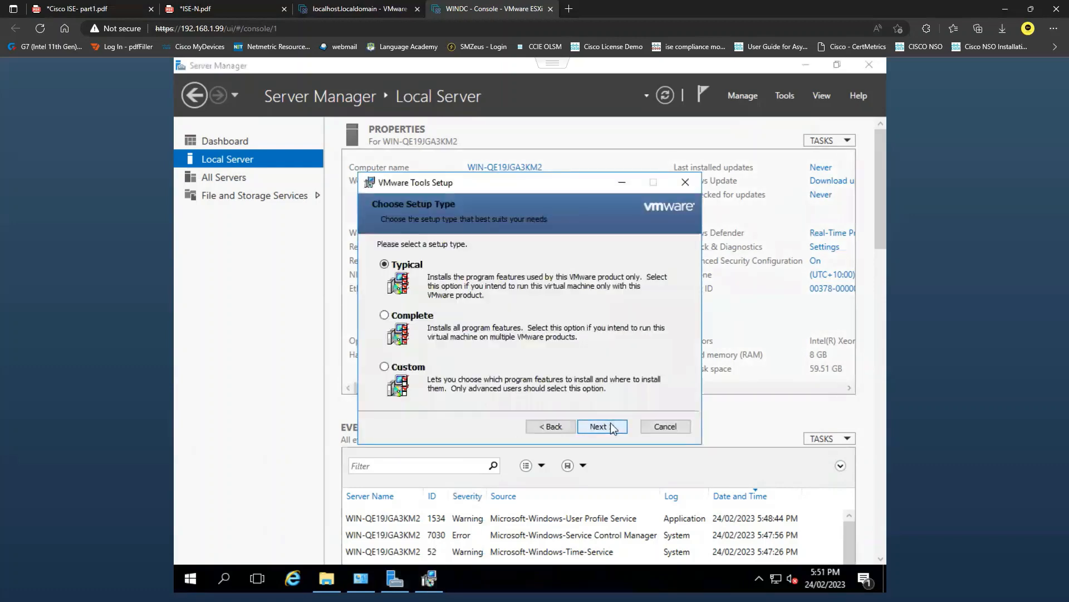
click(612, 426)
click(612, 427)
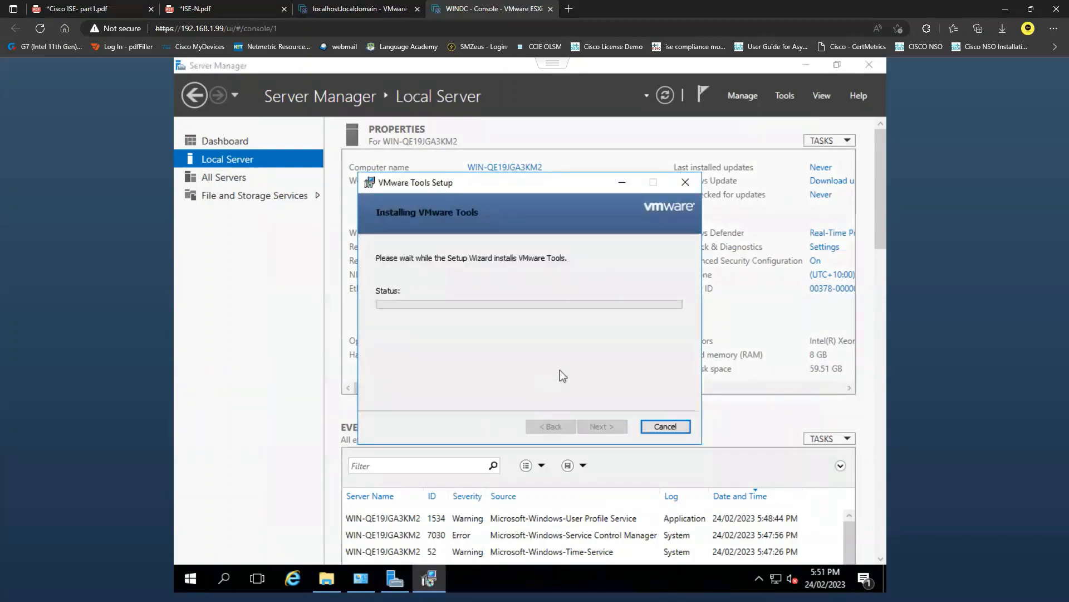
Enable Remote Desktop connections to the server without requiring Network Level Authentication
click(326, 381)
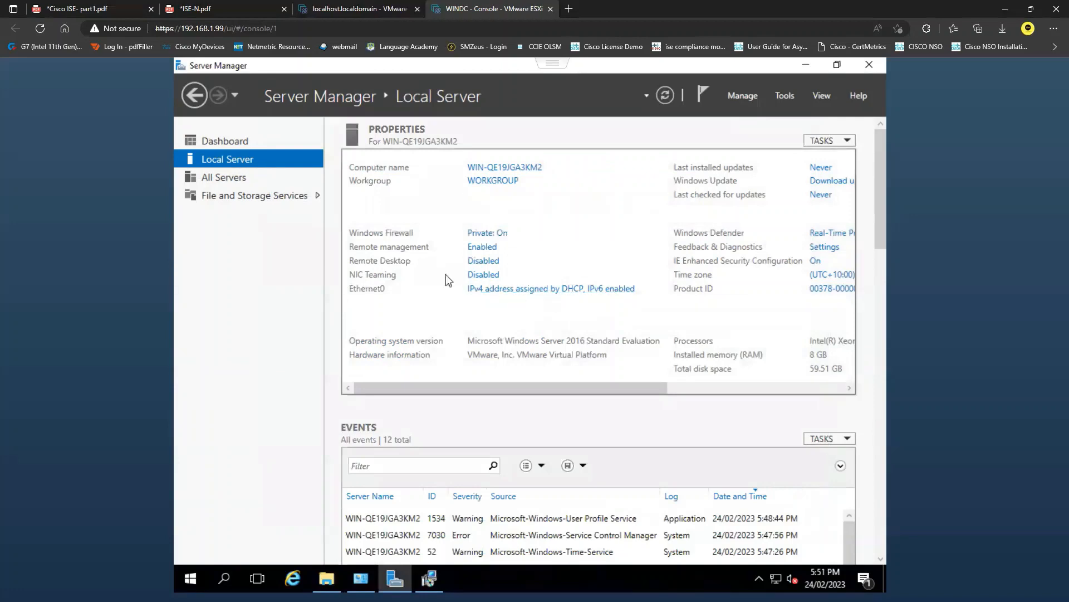
click(482, 263)
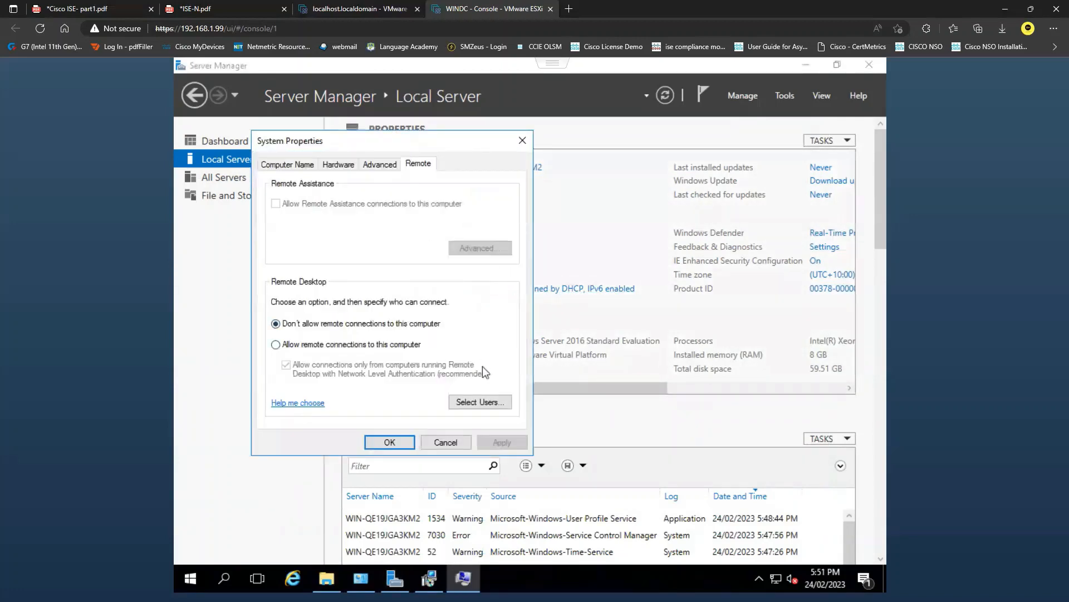
click(445, 442)
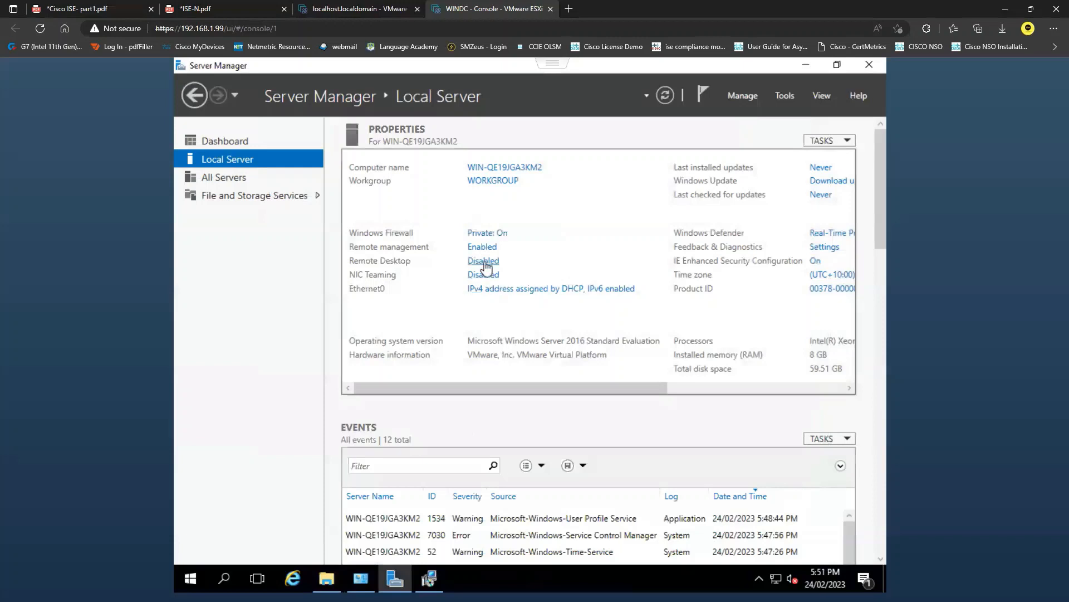
click(484, 262)
click(357, 382)
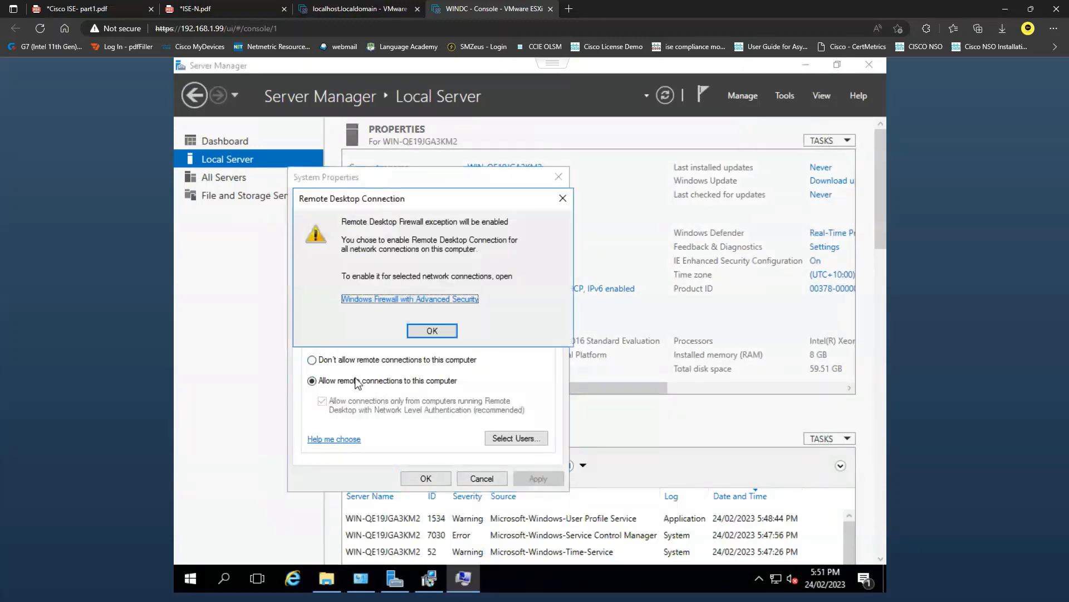
click(432, 330)
click(322, 401)
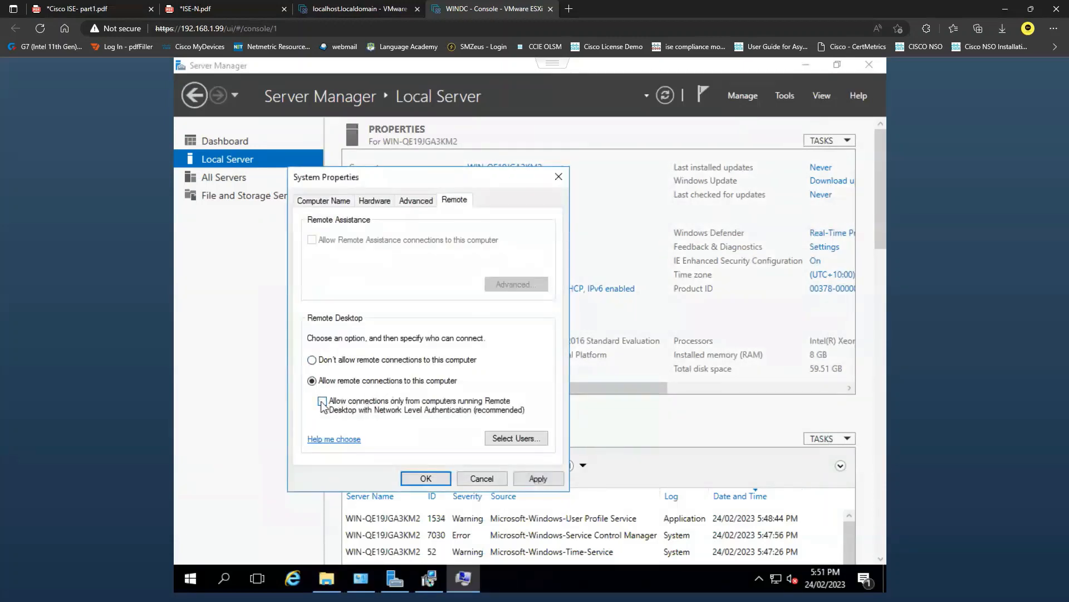
click(425, 478)
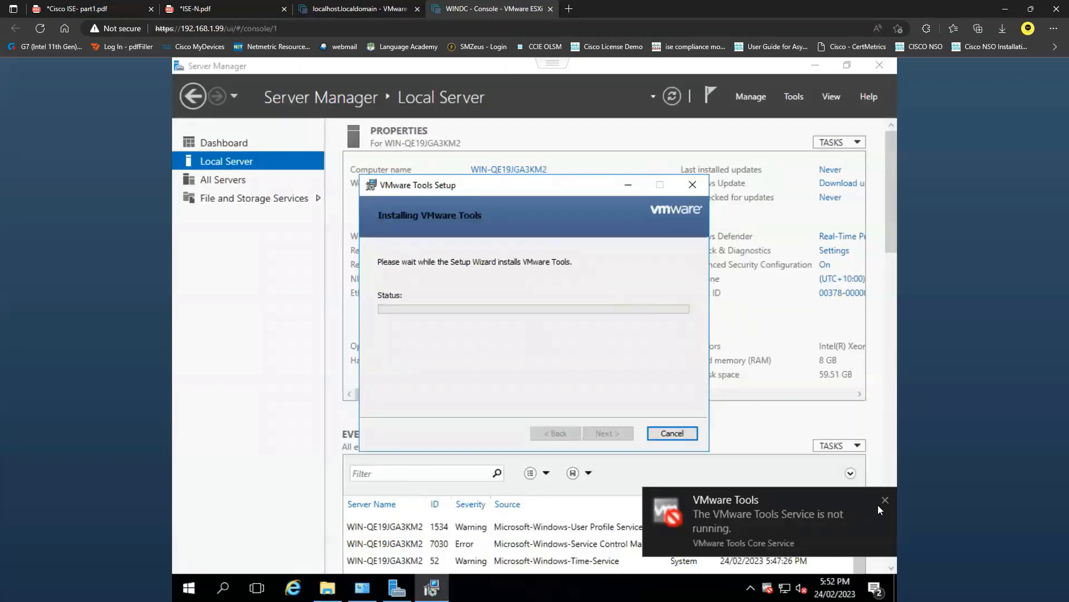
Dismiss the VMware Tools notification, finish the setup wizard, and restart the server
click(884, 501)
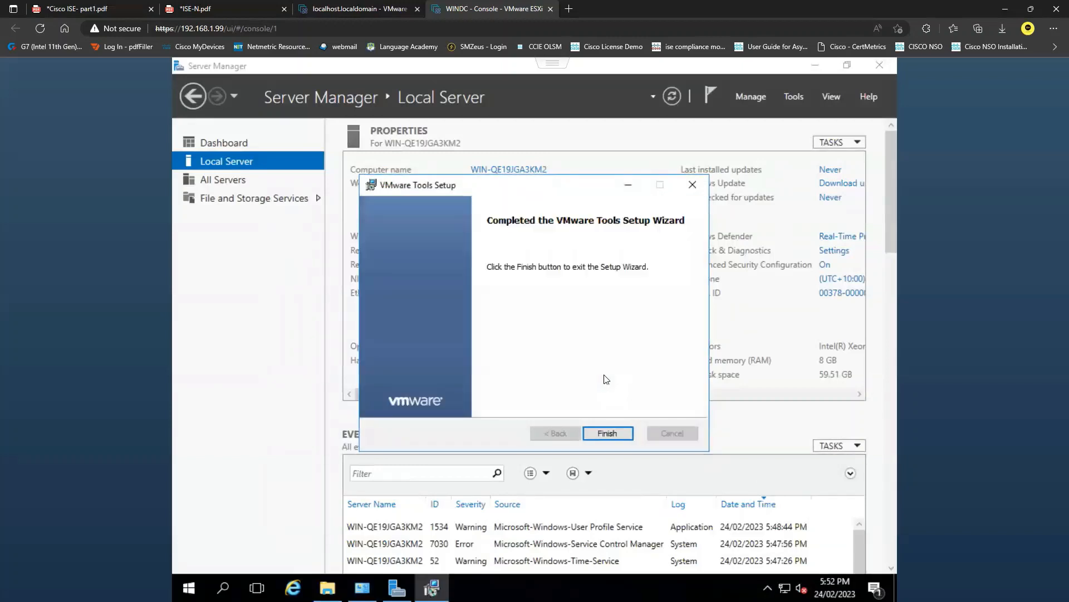
click(608, 432)
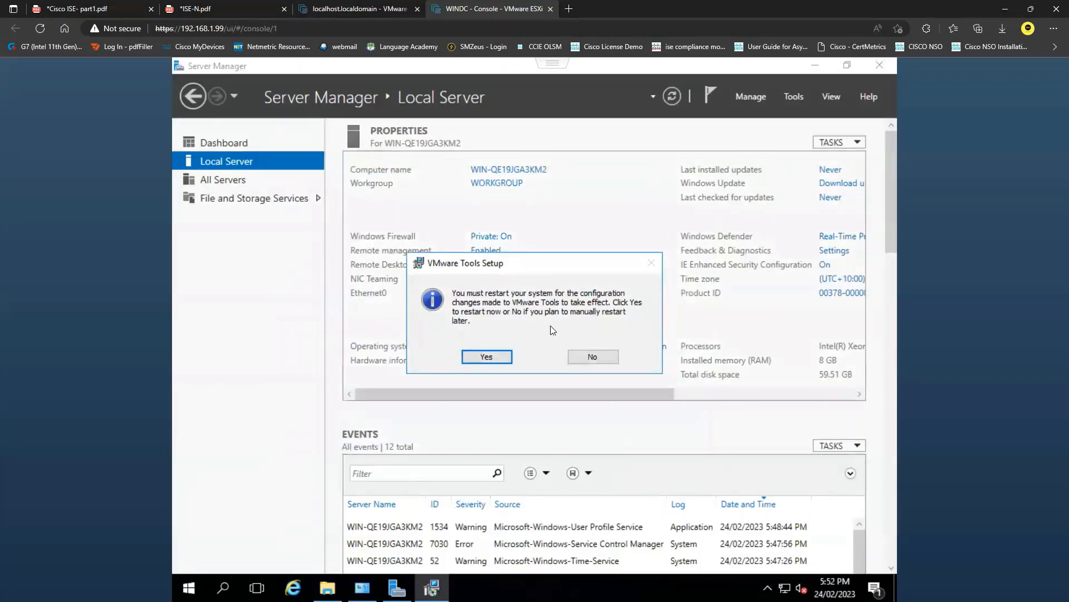
click(502, 357)
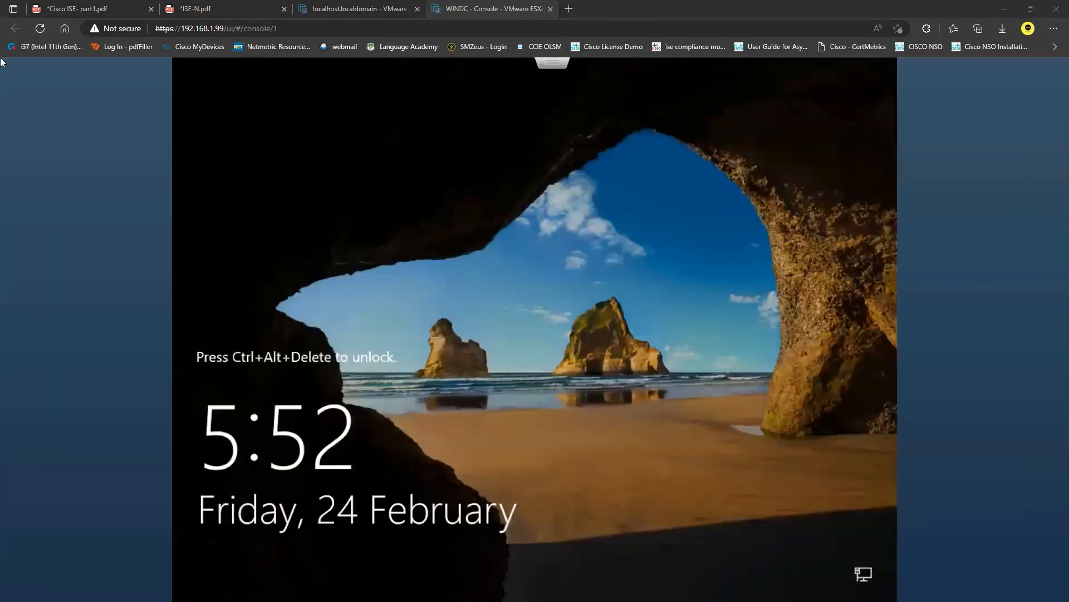
Reload the WINDC browser console, unlock the restarted server through VMware Workstation, and sign in as Administrator with the account password
click(41, 32)
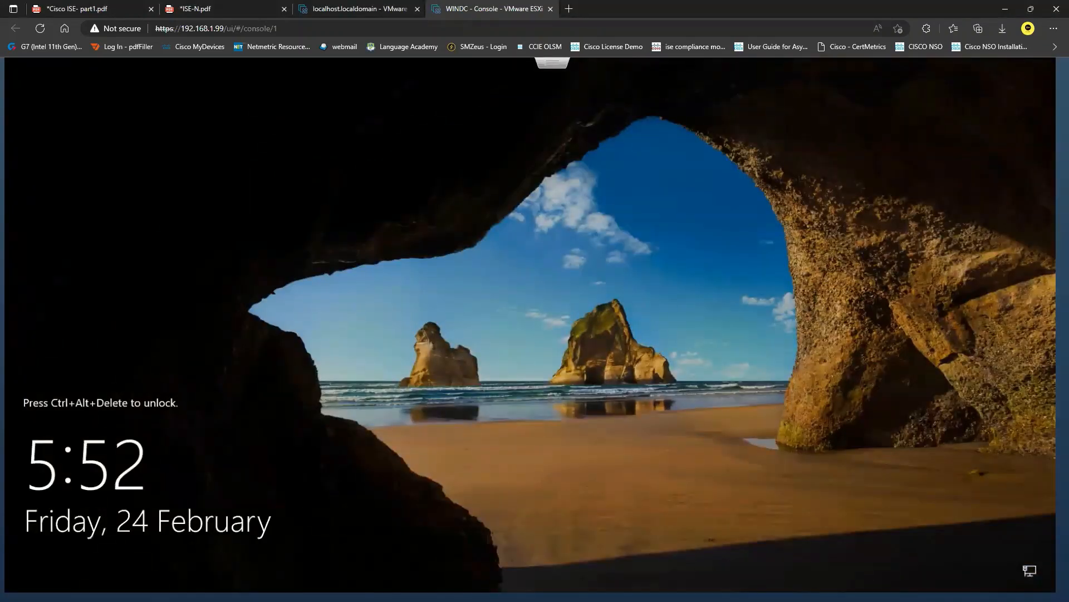
key(alt+Tab)
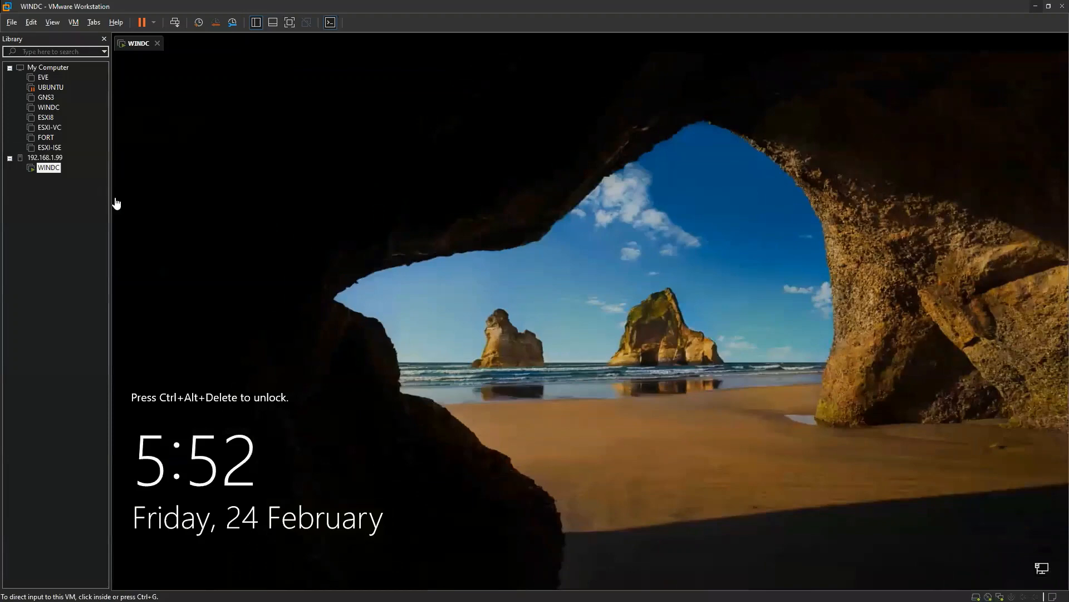
click(176, 24)
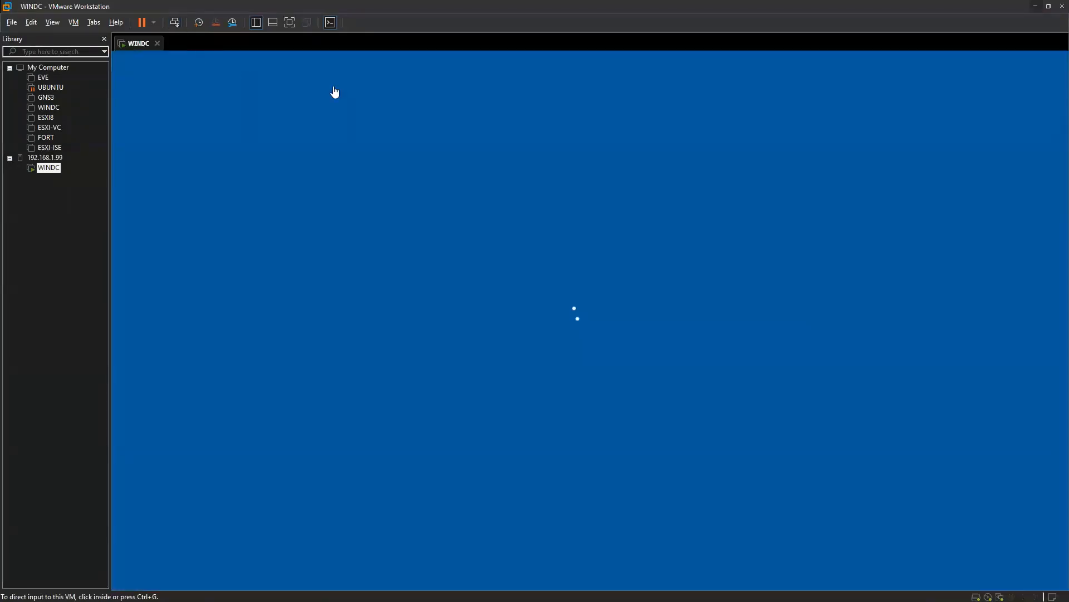
click(1035, 7)
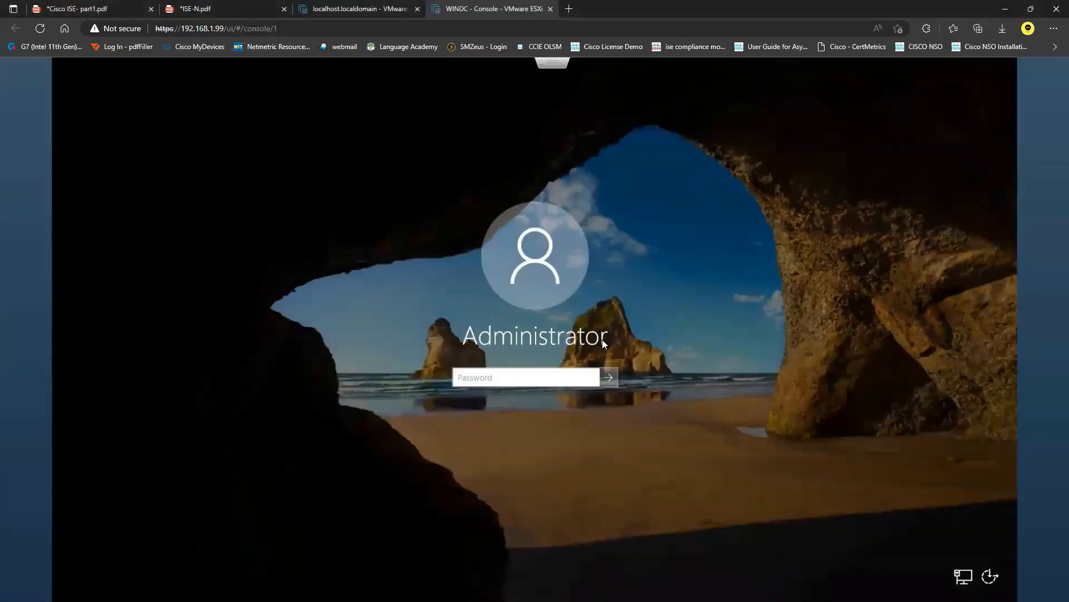
text(****)
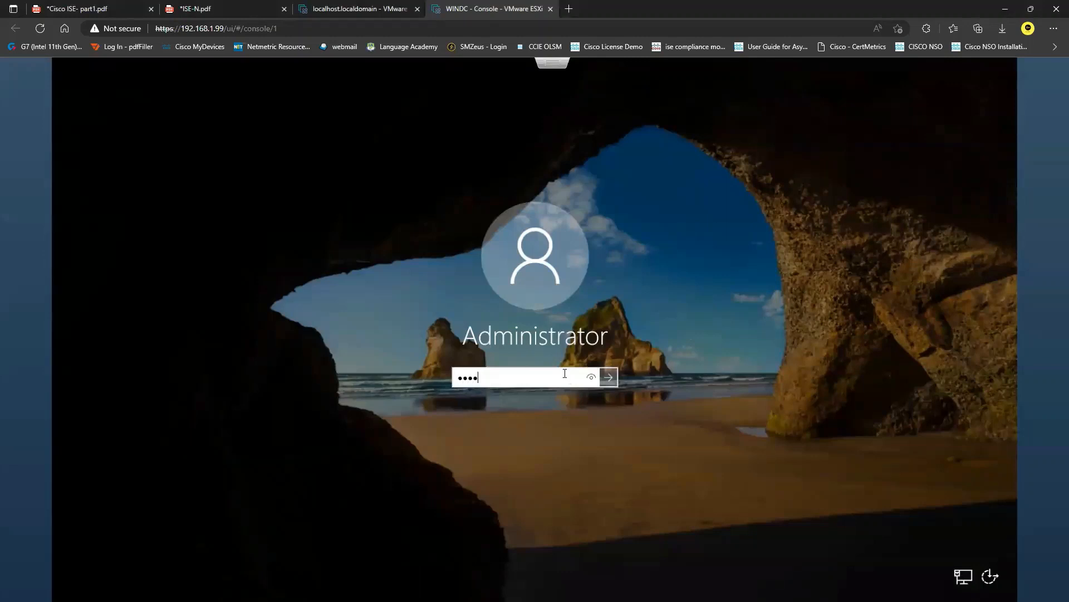
text(****)
key(Return)
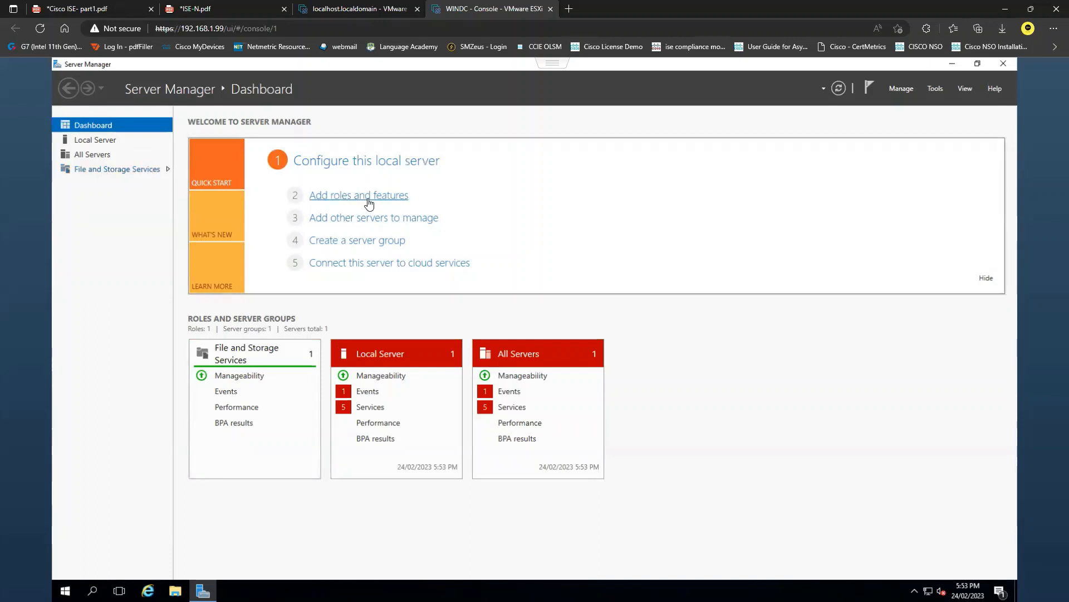
Start adding roles and features with a role-based installation, targeting the server WINDC from the server pool
click(391, 196)
click(311, 422)
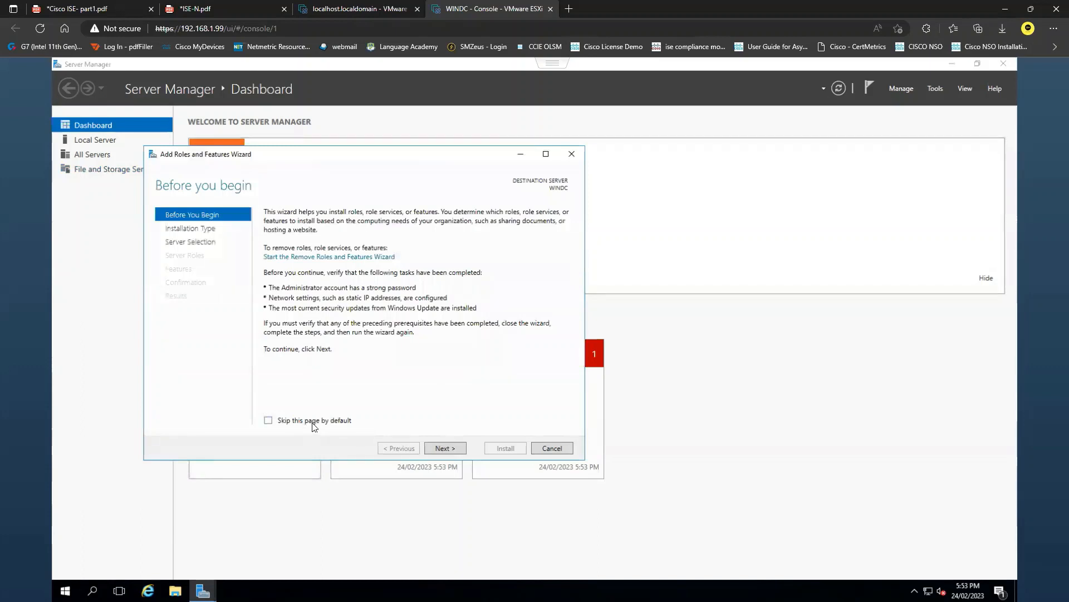
click(452, 450)
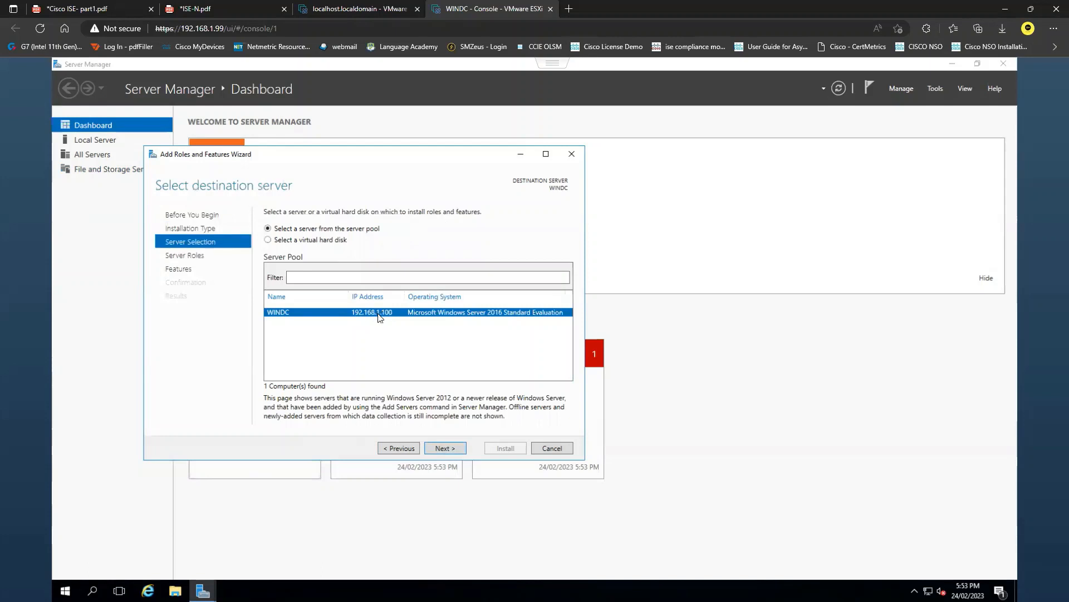
click(456, 449)
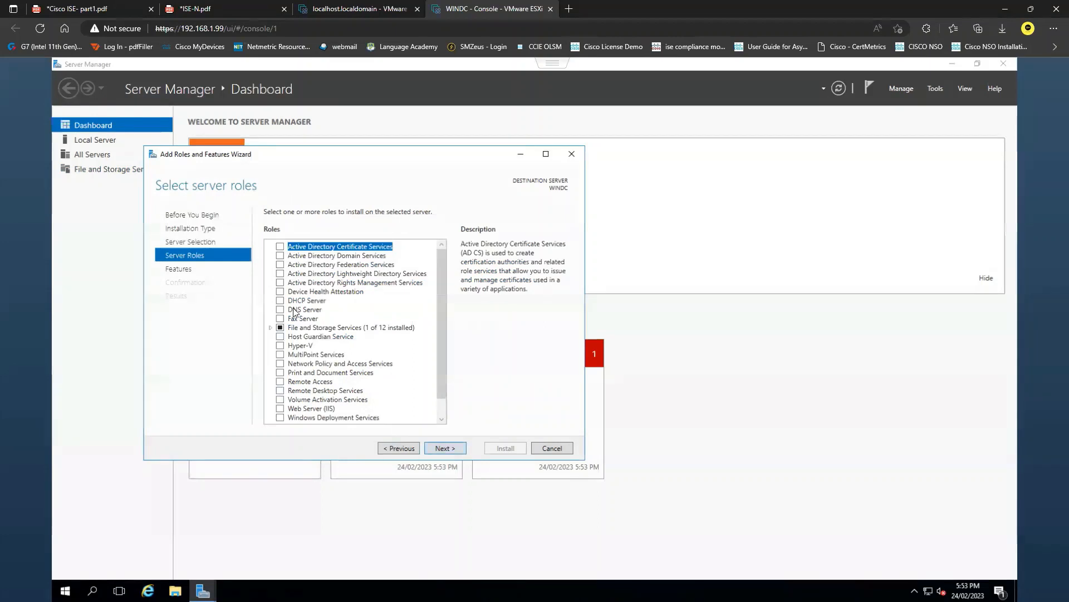
Select the Active Directory Domain Services and DNS Server roles, including their required management features
click(279, 256)
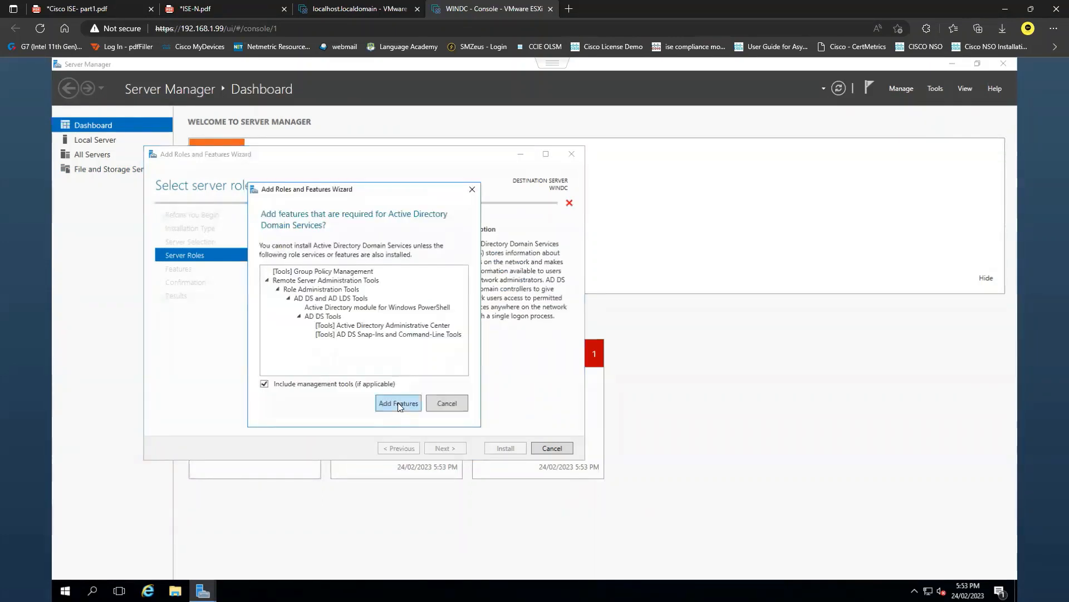
click(399, 403)
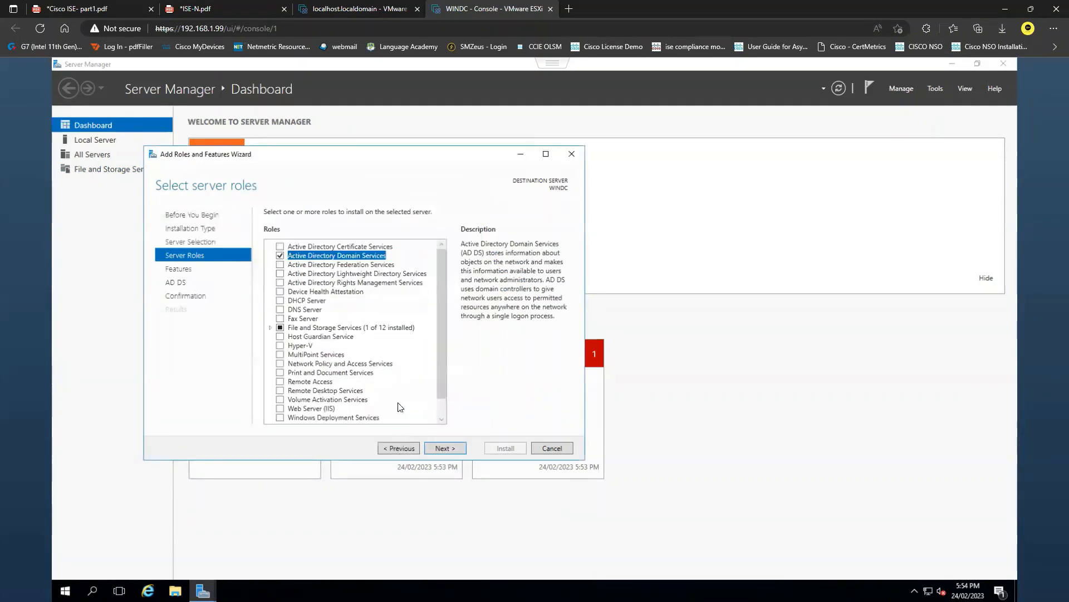
click(280, 310)
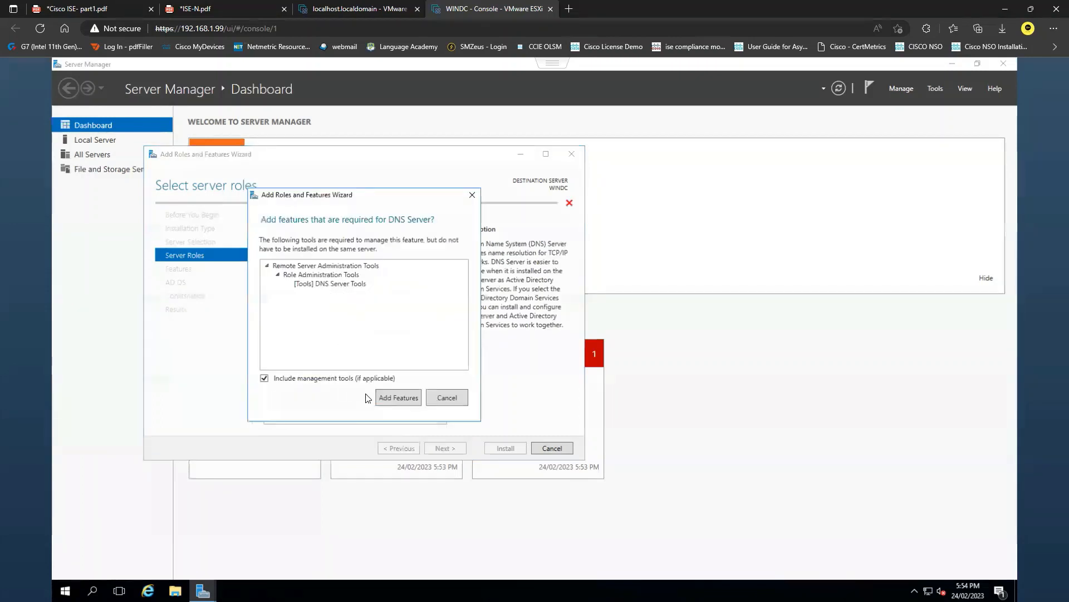
click(398, 403)
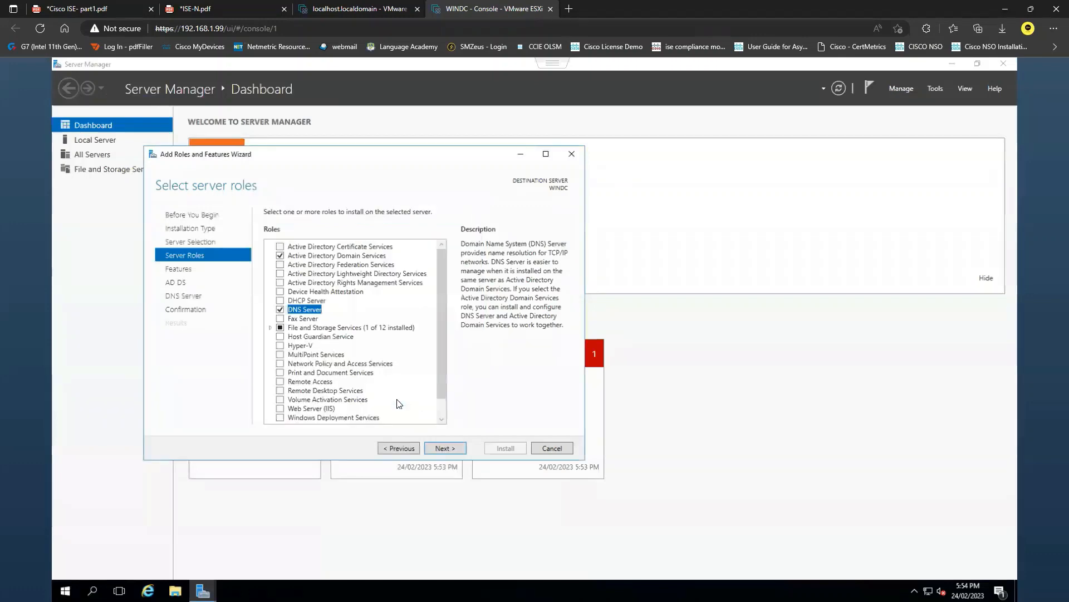
Keep the default features, install the selected AD DS and DNS roles, and close the wizard when installation is complete
click(443, 449)
click(445, 449)
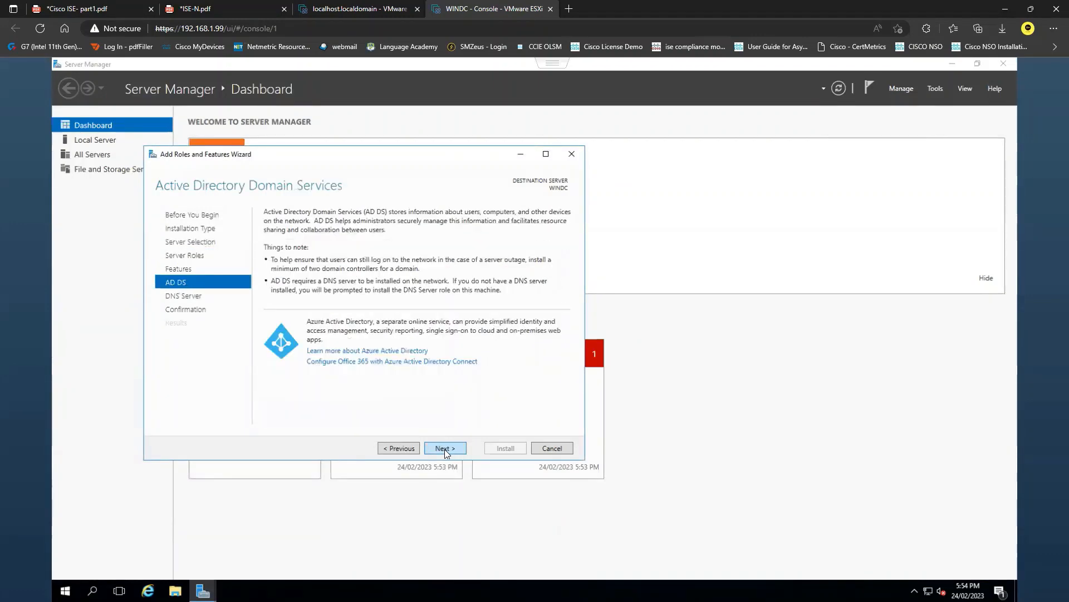
click(444, 449)
click(444, 449)
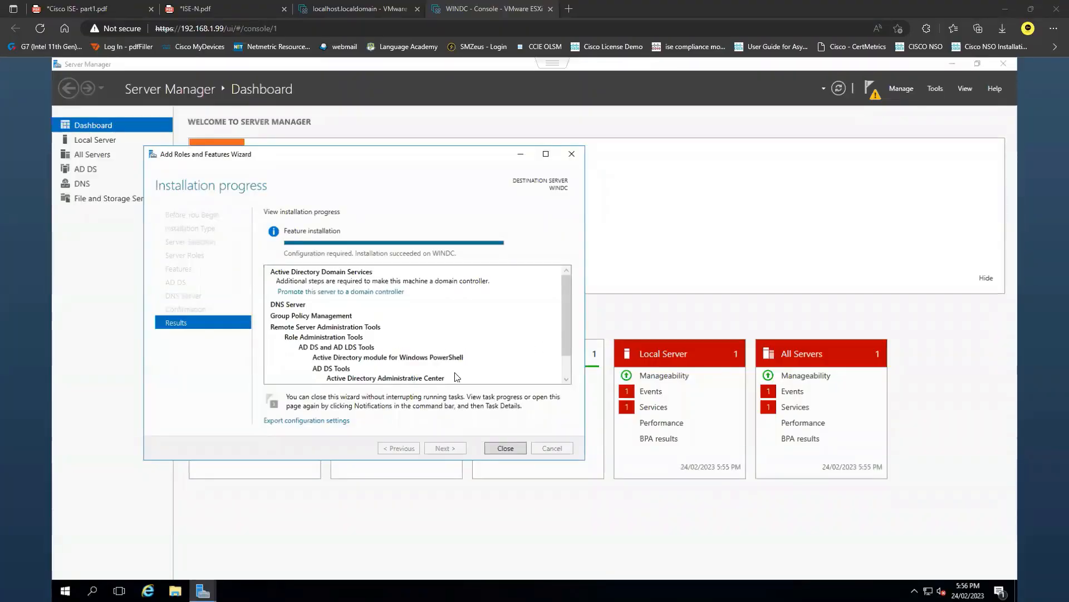
click(502, 447)
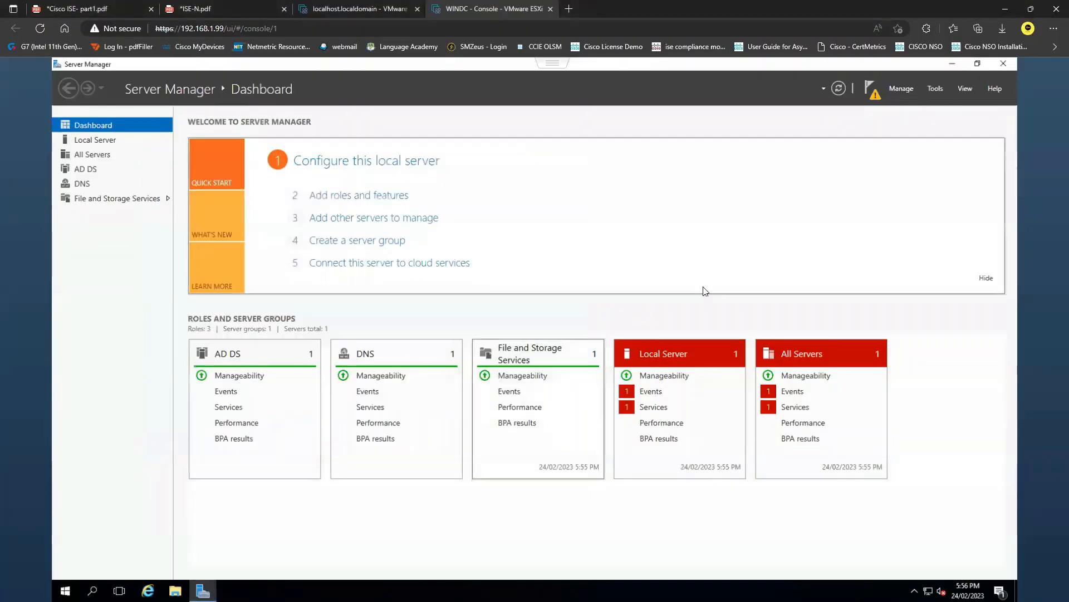
Start promoting the server to a domain controller in a new forest with root domain name sysable.com
click(872, 98)
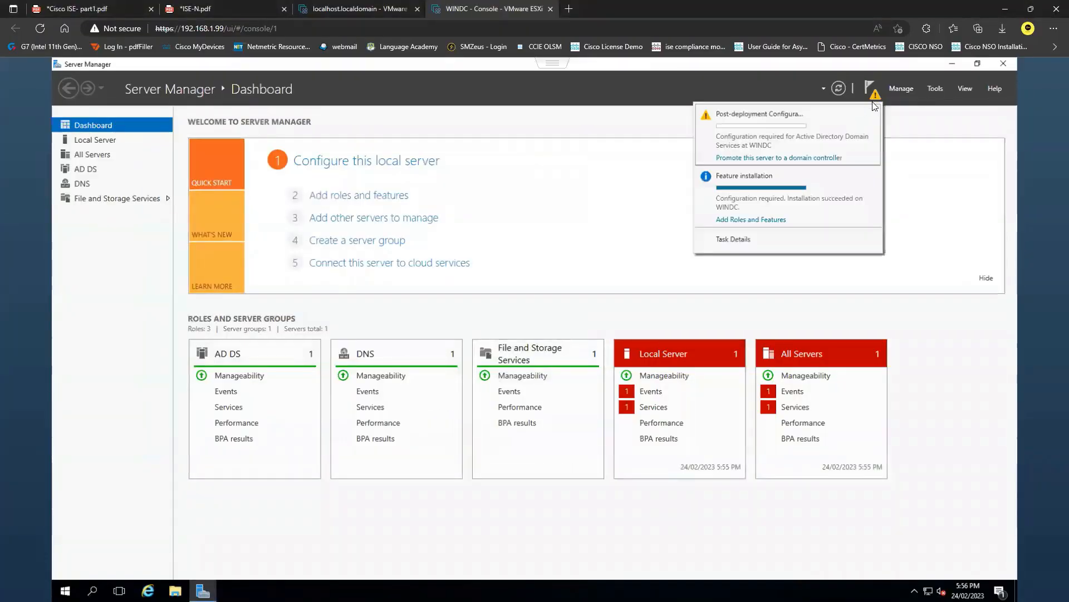
click(788, 158)
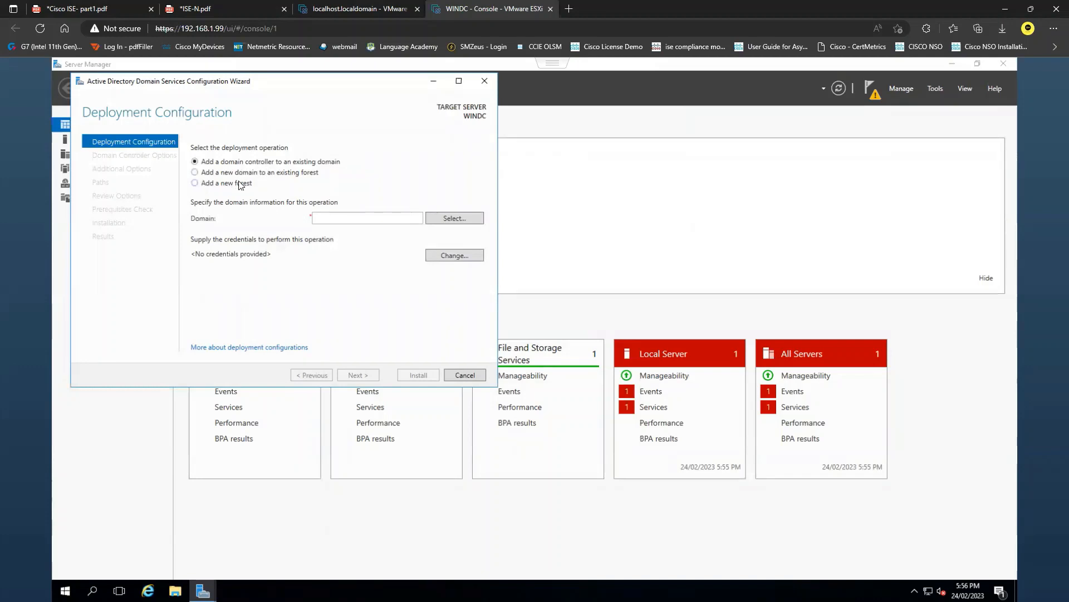
click(237, 184)
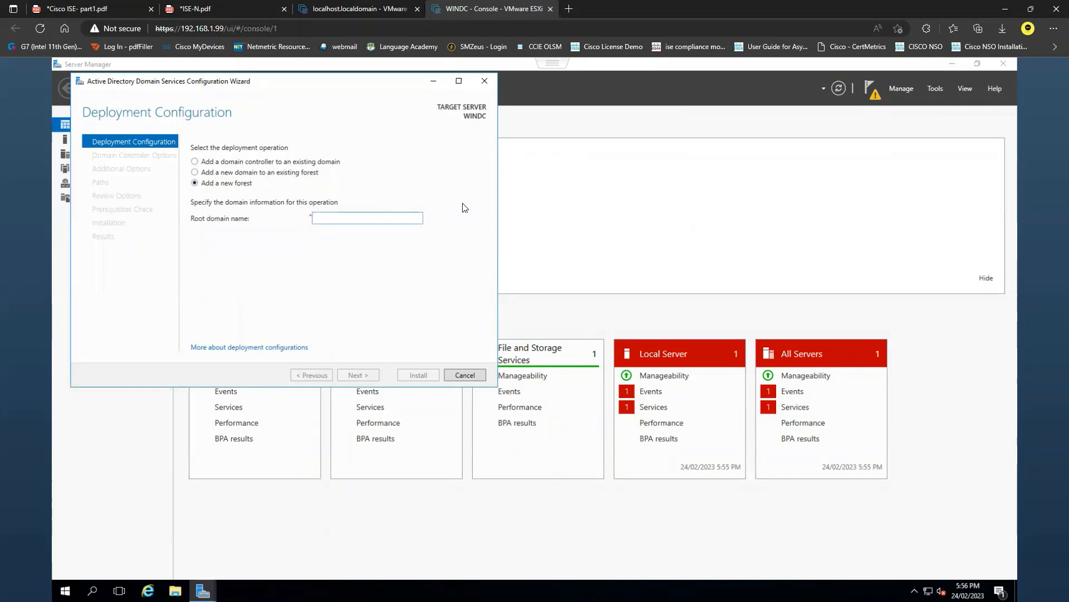
text(sysable.com)
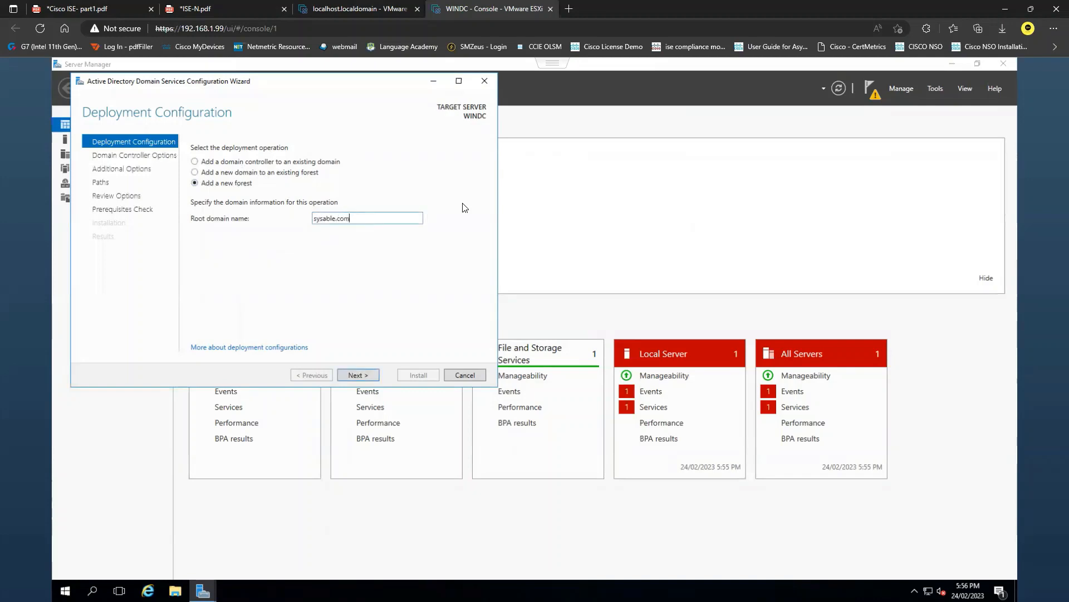
click(364, 374)
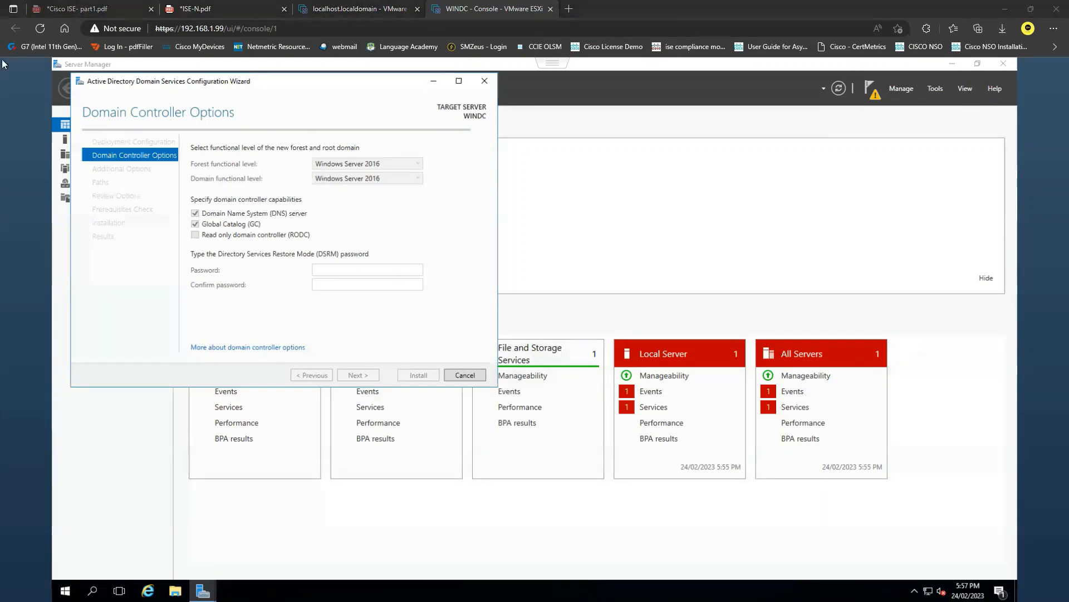
Enter and confirm the Directory Services Restore Mode password, keeping the Windows Server 2016 functional levels, DNS and Global Catalog options
click(372, 271)
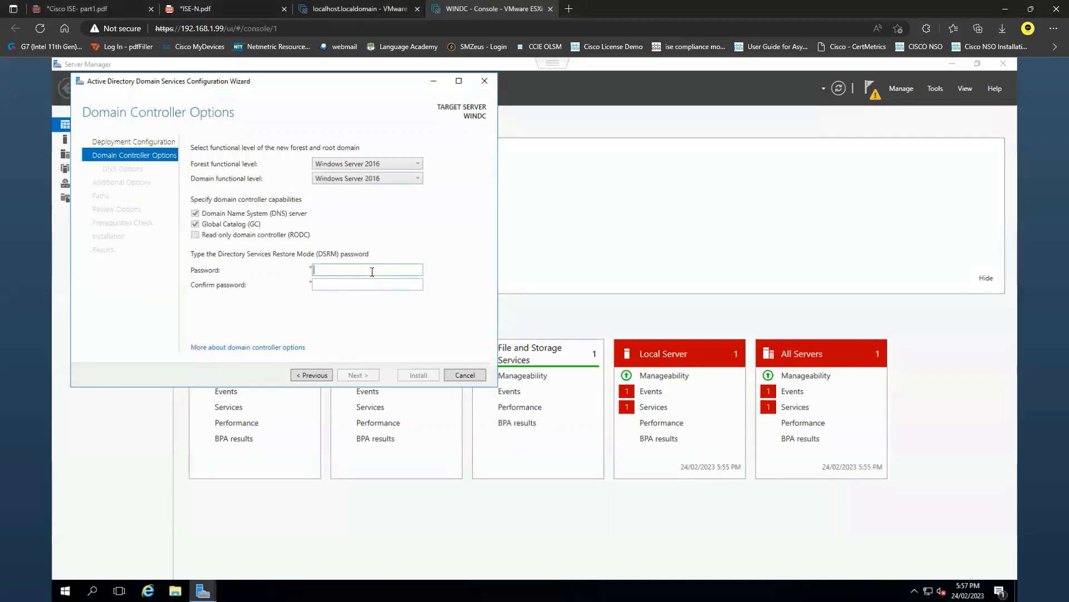
text(********)
key(Tab)
text(****)
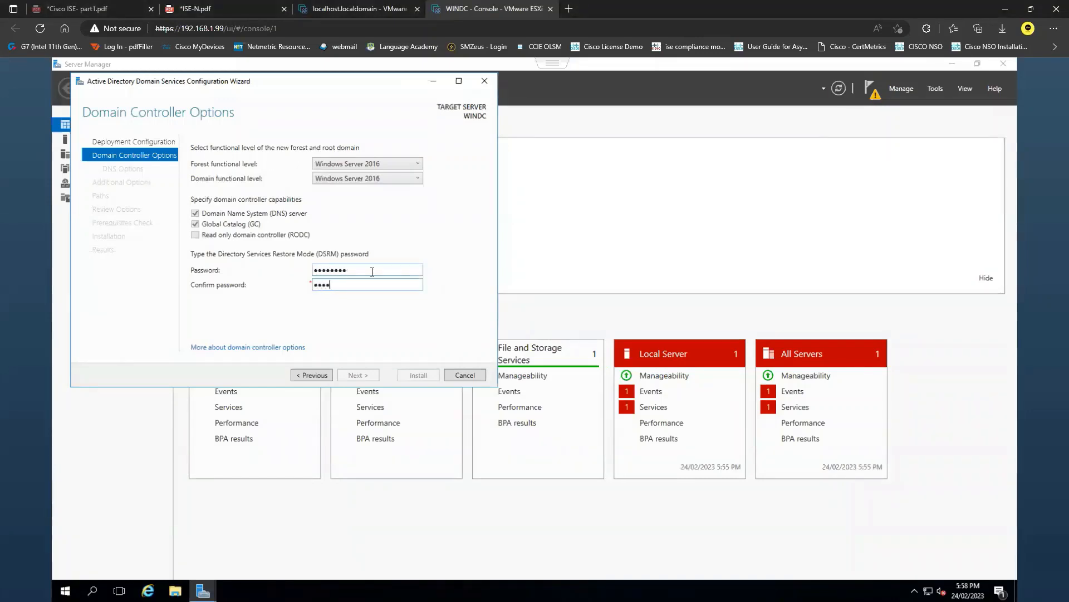
text(****)
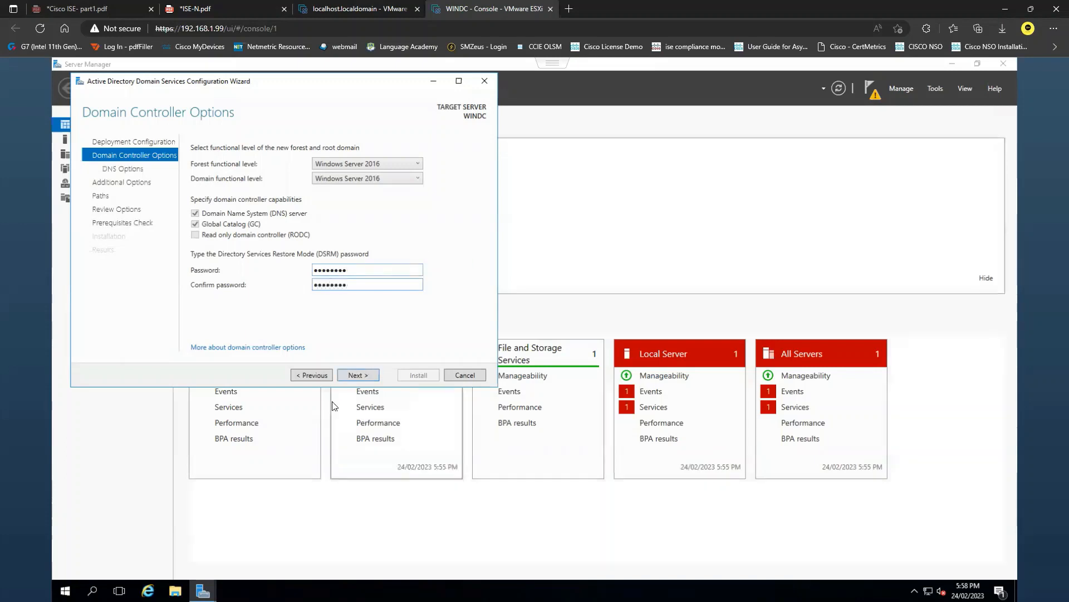
key(Return)
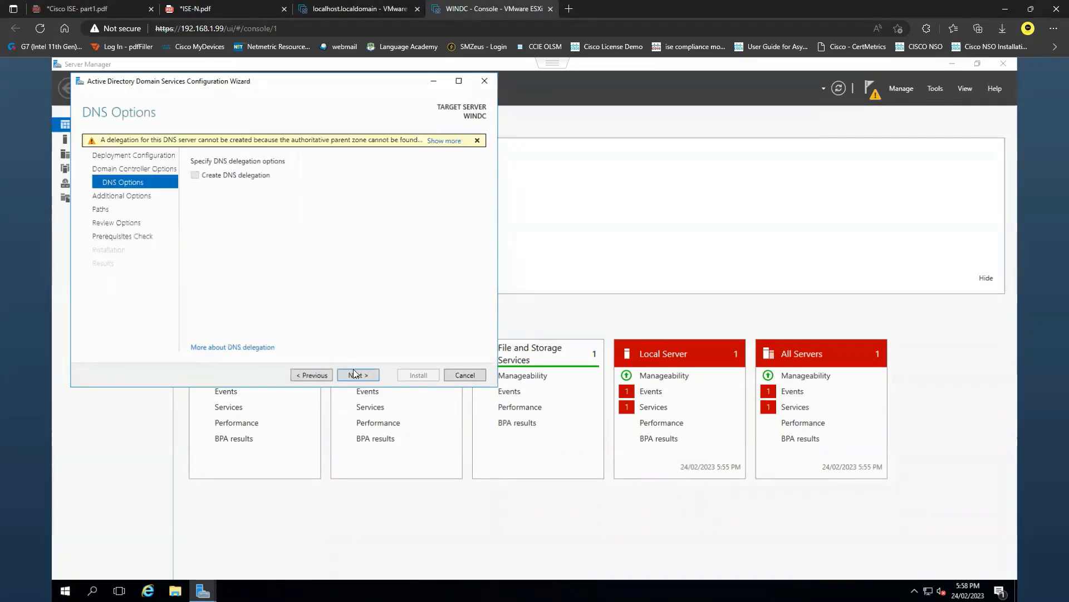
Accept the default DNS options, NetBIOS name SYSABLE and AD DS folder paths, and proceed past the options review to the prerequisites check
click(370, 376)
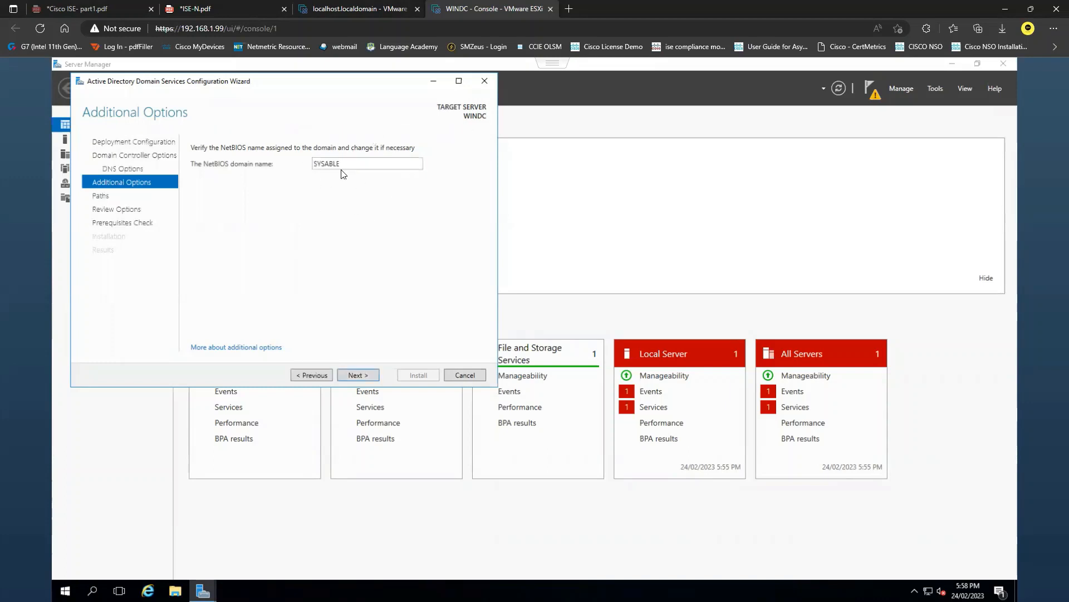
click(367, 375)
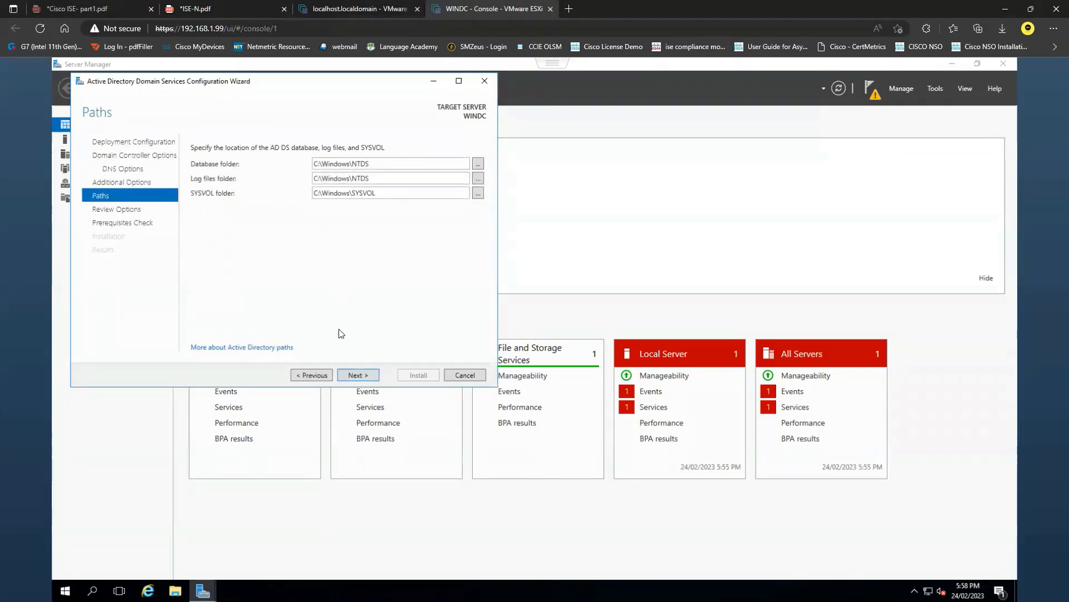
click(371, 378)
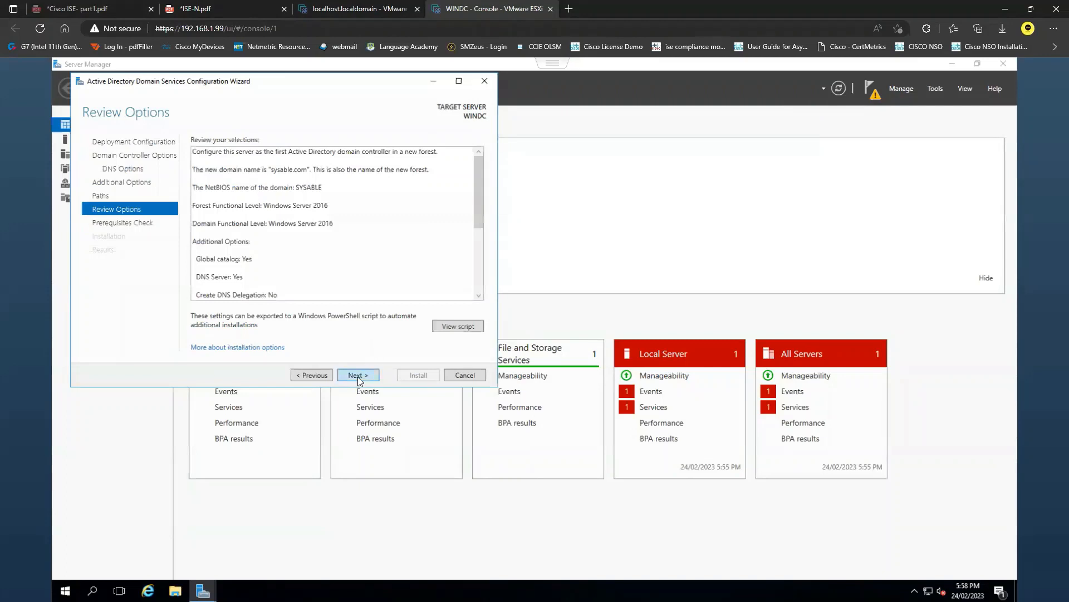
click(357, 375)
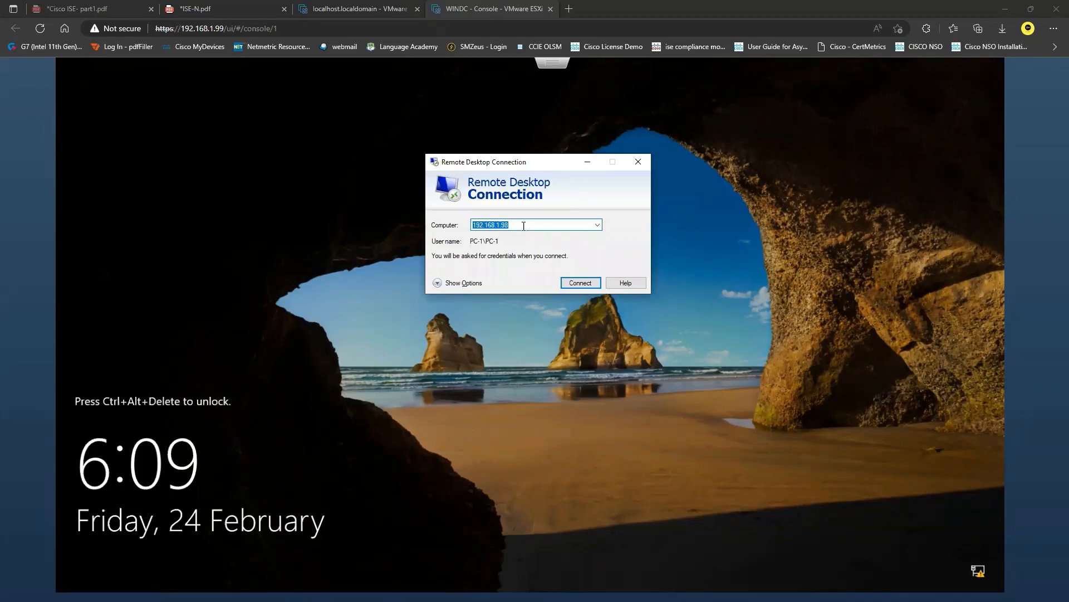
Start a Remote Desktop connection to 192.168.1.100
click(523, 226)
key(BackSpace)
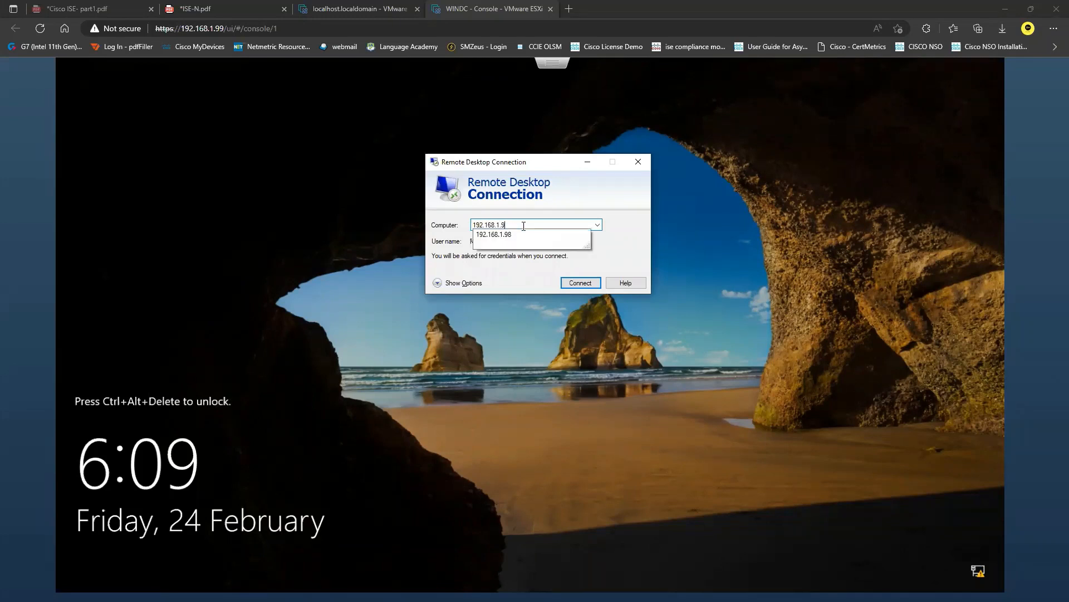
key(BackSpace)
text(100)
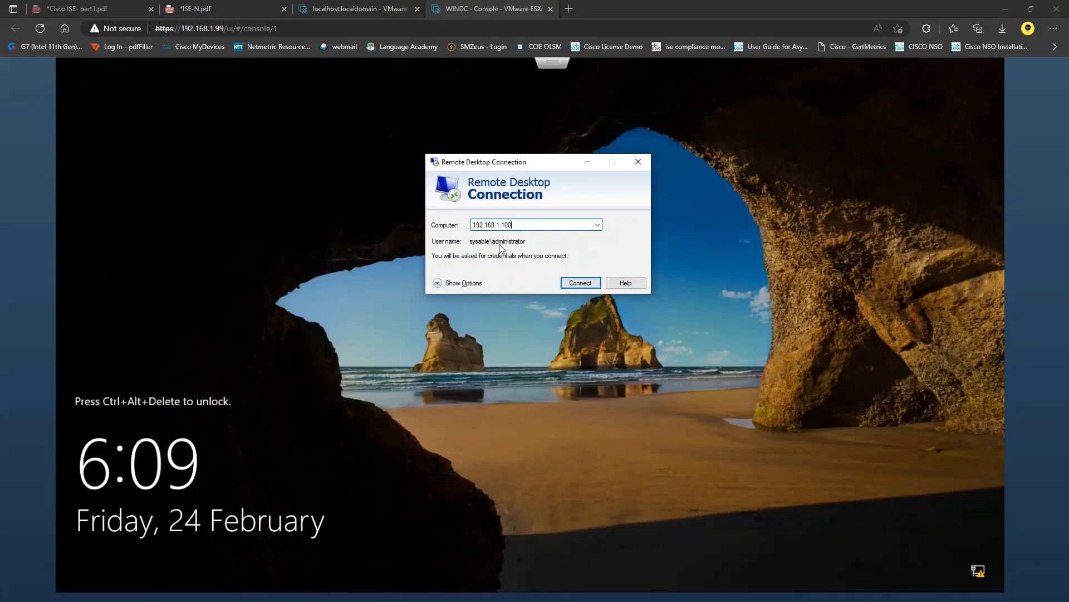
click(579, 284)
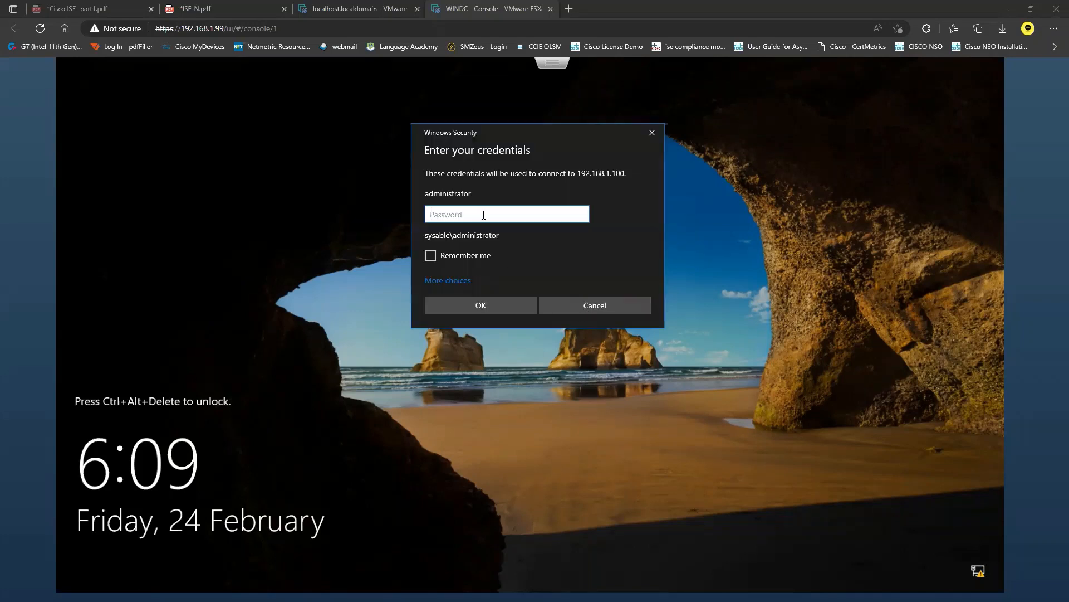
Sign in to the remote session as the domain administrator with the account password, and connect despite the certificate errors
text(*******)
key(Return)
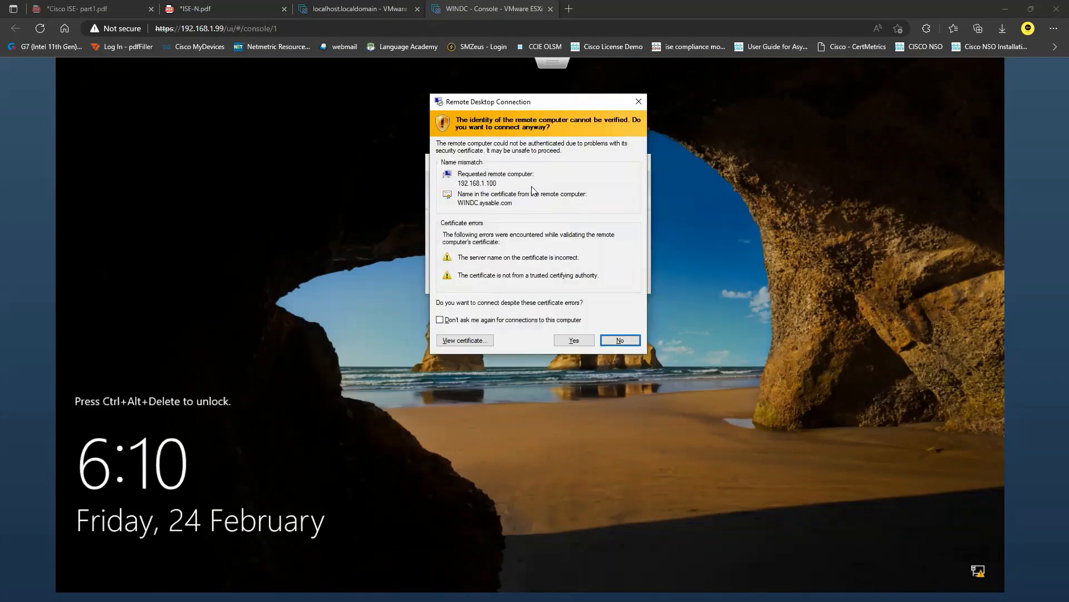
click(579, 342)
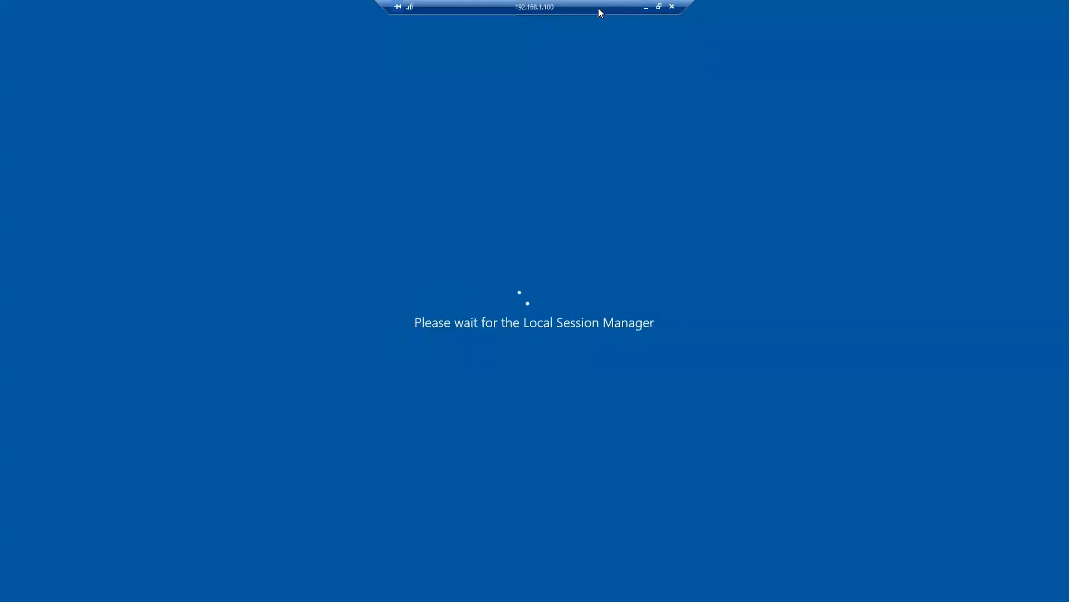
drag(599, 8, 831, 11)
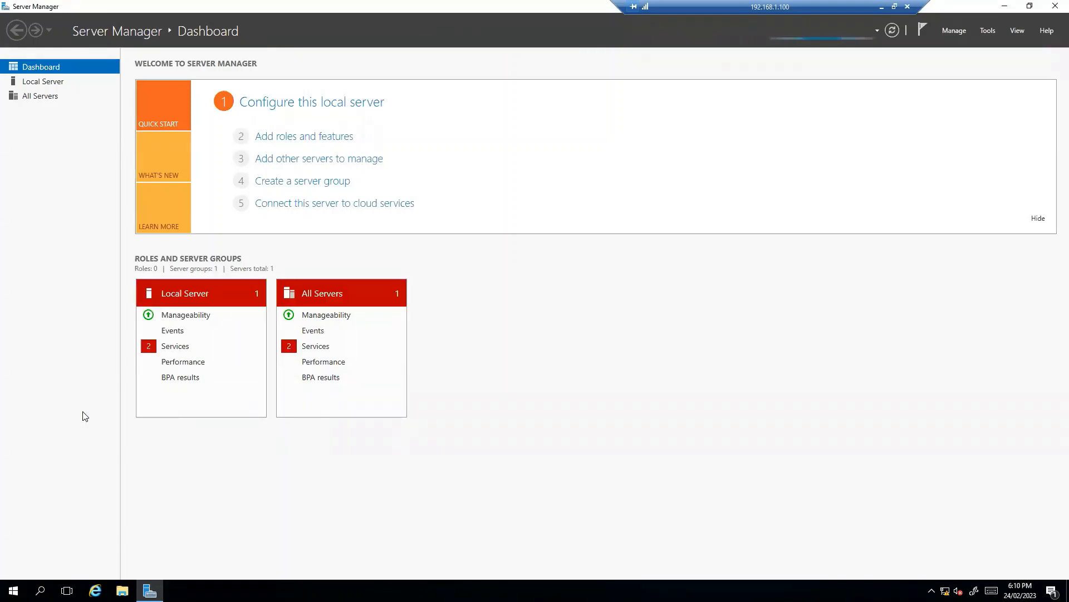
Ping sysable.com from a command prompt to check that the domain name resolves, and minimize the prompt
key(super+r)
text(cm)
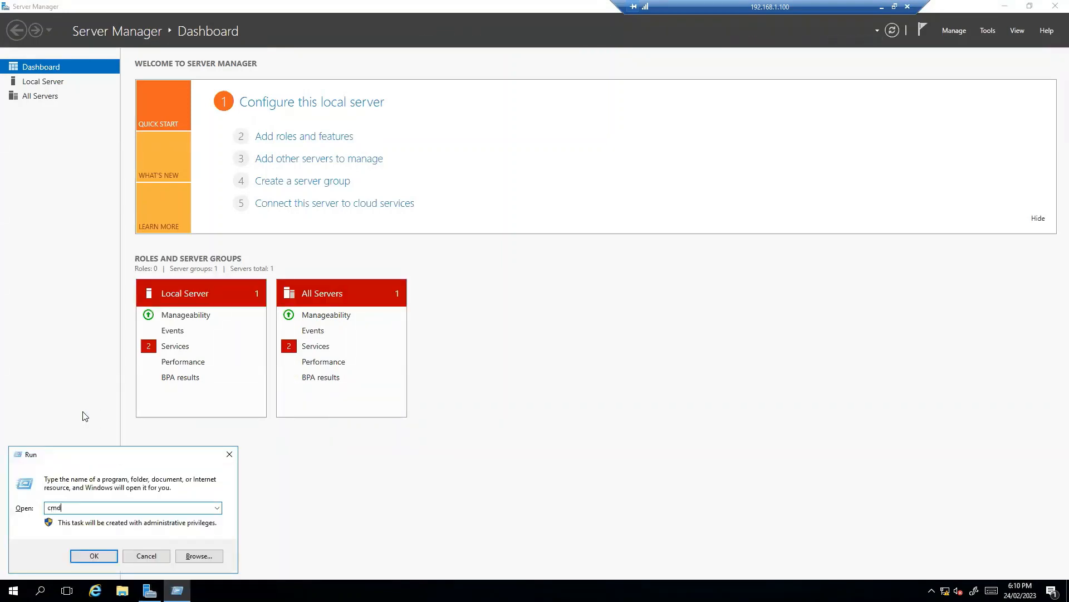
key(Return)
text(ping sysable.com)
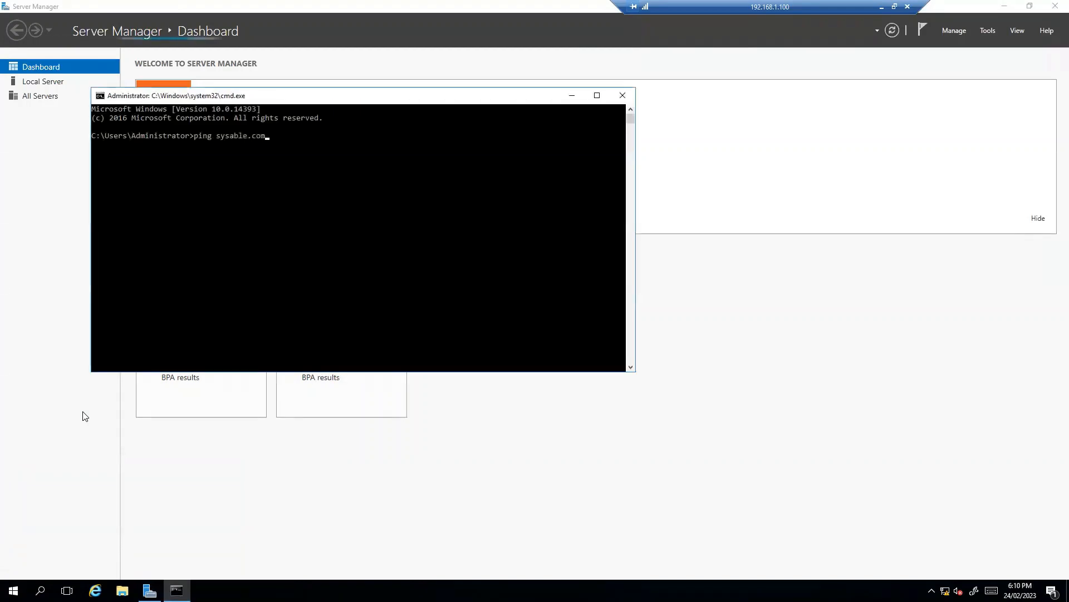
key(Return)
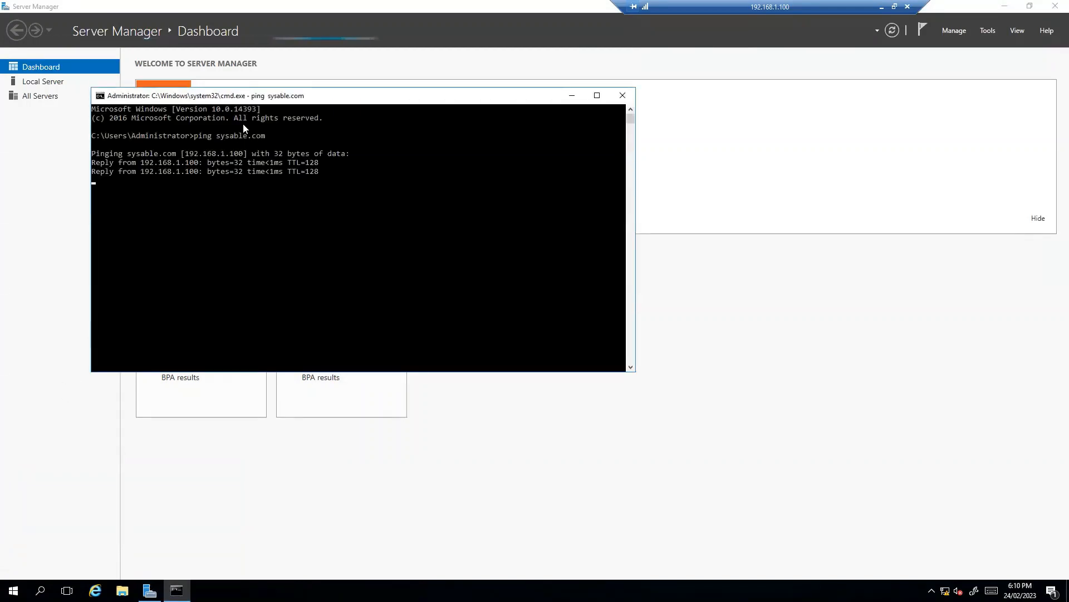
drag(186, 153, 222, 155)
click(415, 226)
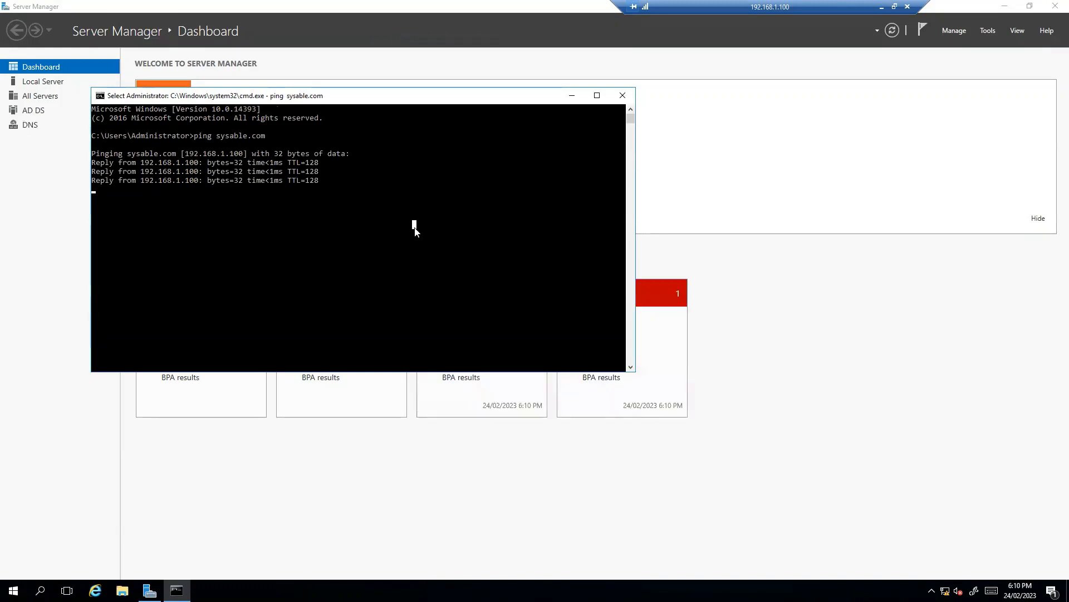
click(572, 96)
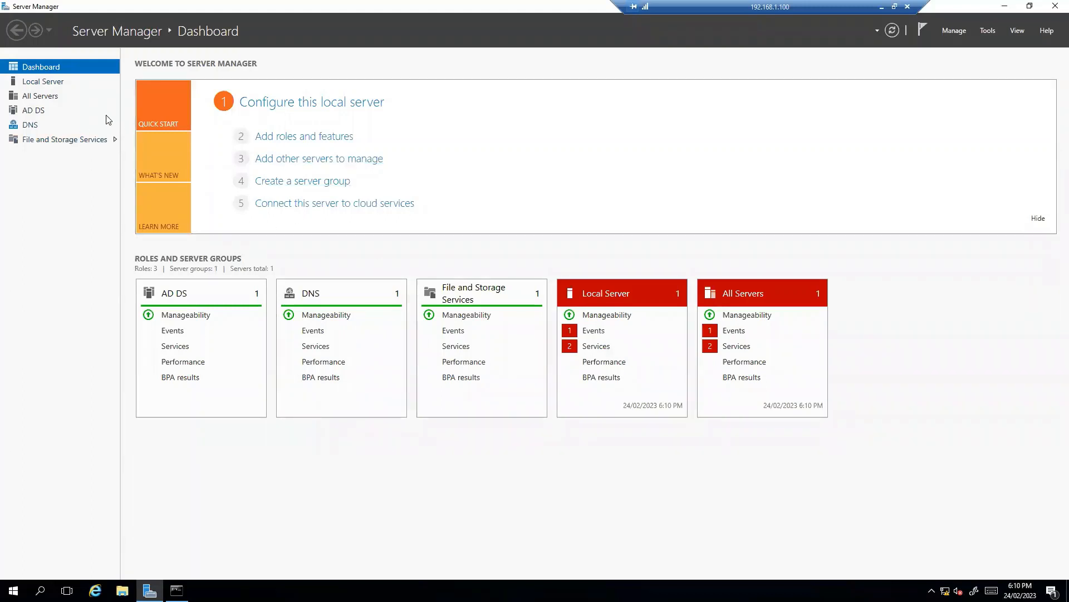
Open Active Directory Users and Computers, maximize its window and widen the console tree
click(987, 31)
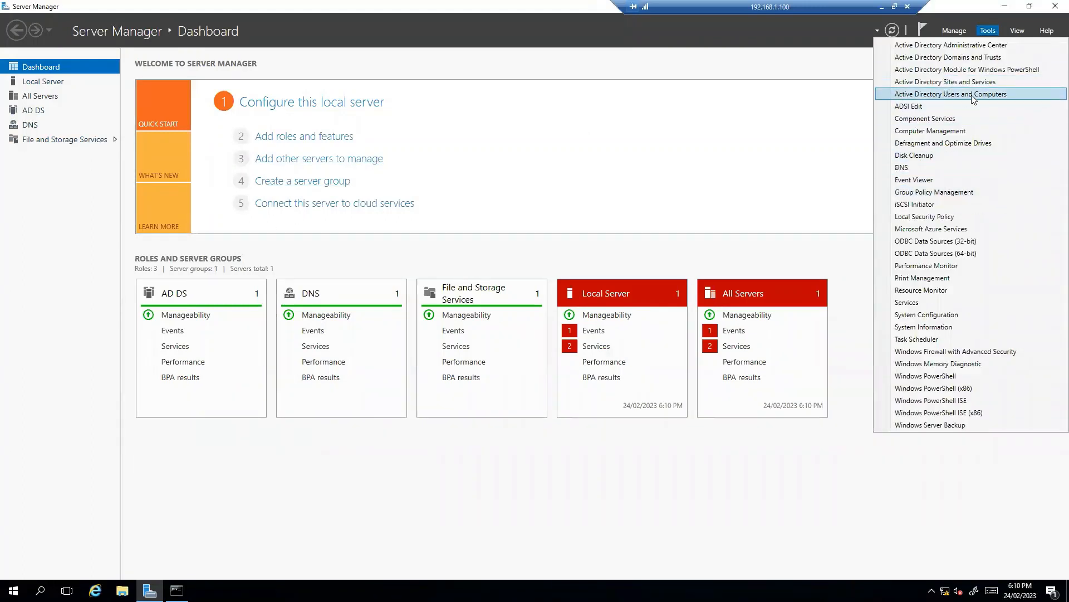
click(972, 95)
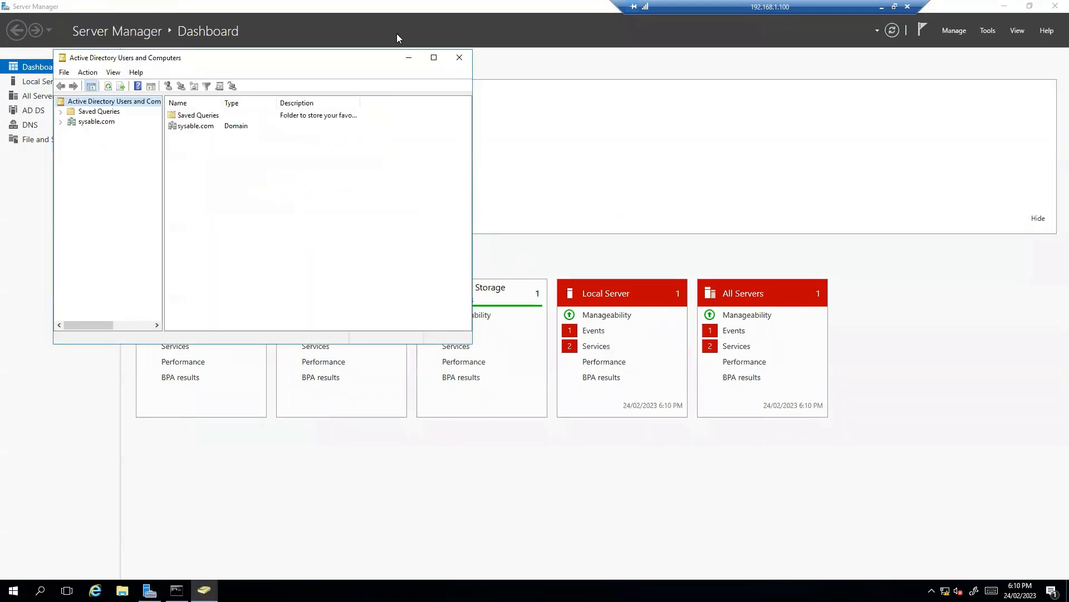
click(434, 53)
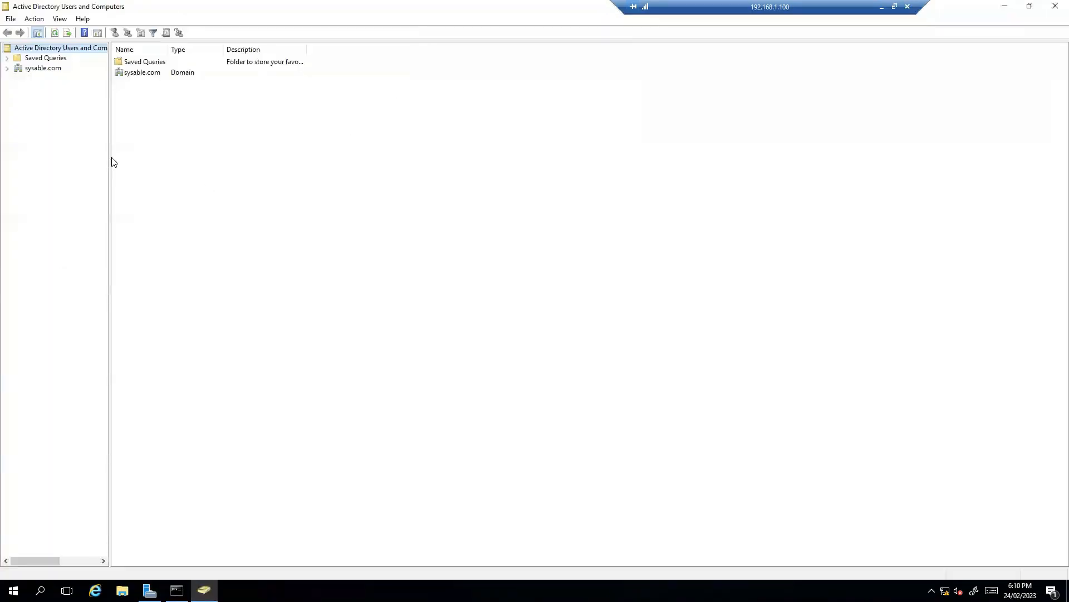
drag(110, 157, 263, 157)
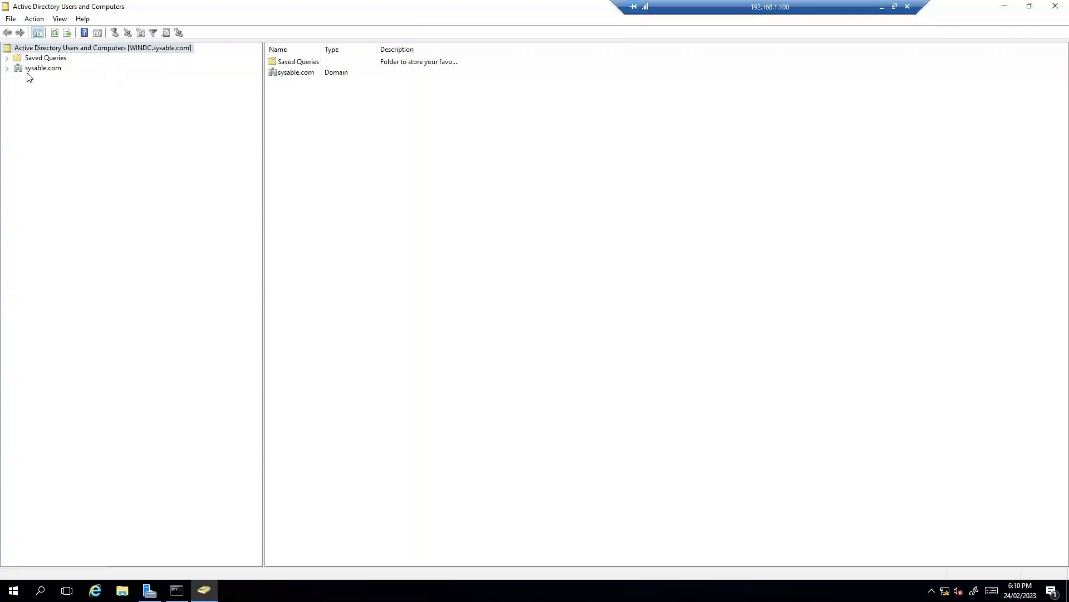
Show the contents of the Users container in sysable.com and widen the Name, Type and Description columns
click(7, 68)
click(18, 128)
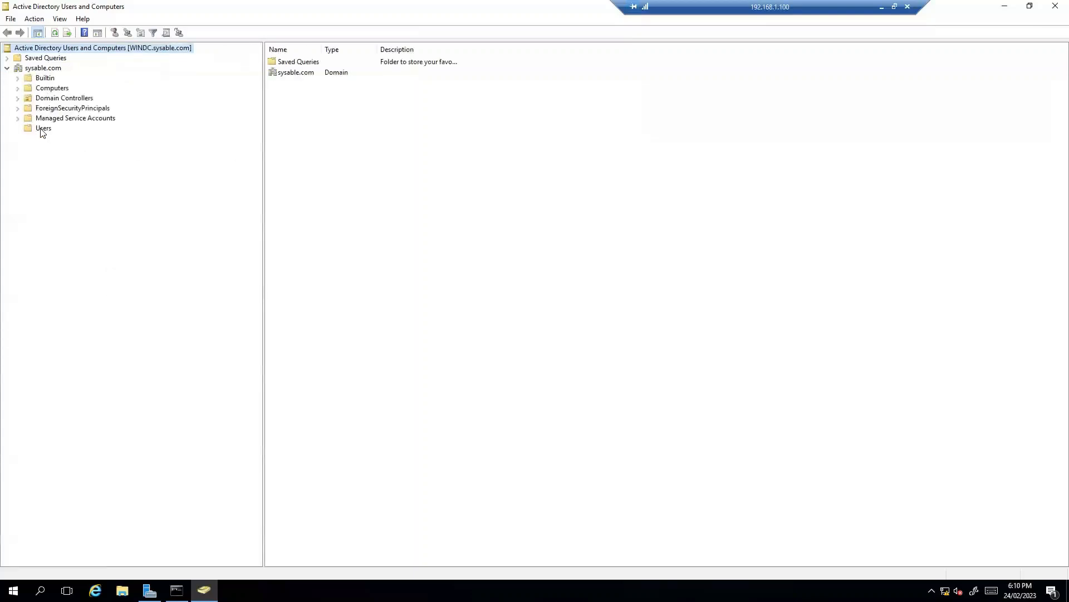
click(41, 132)
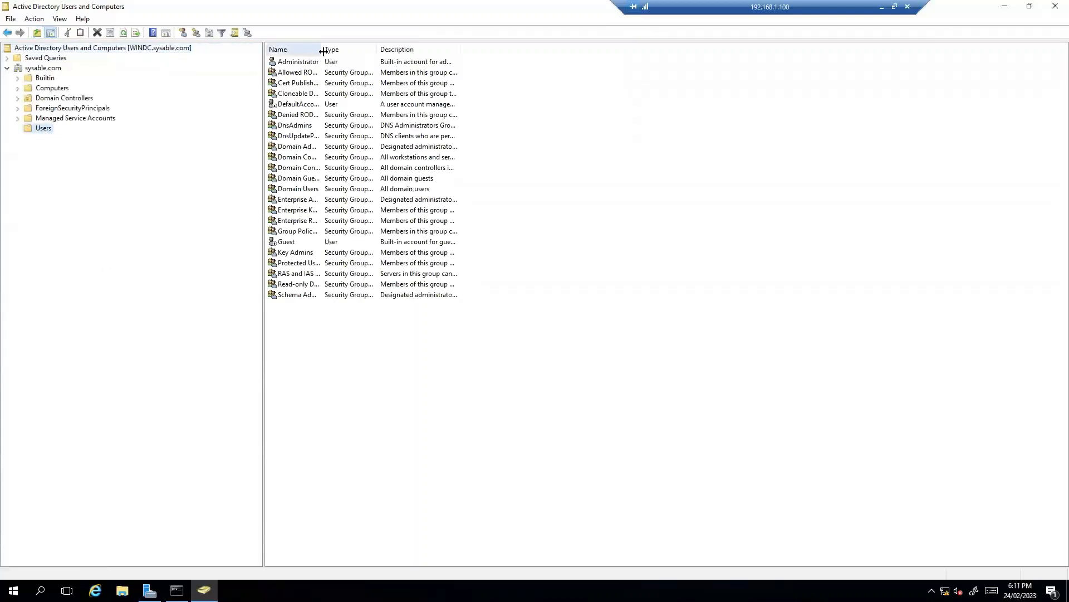
drag(323, 51, 546, 50)
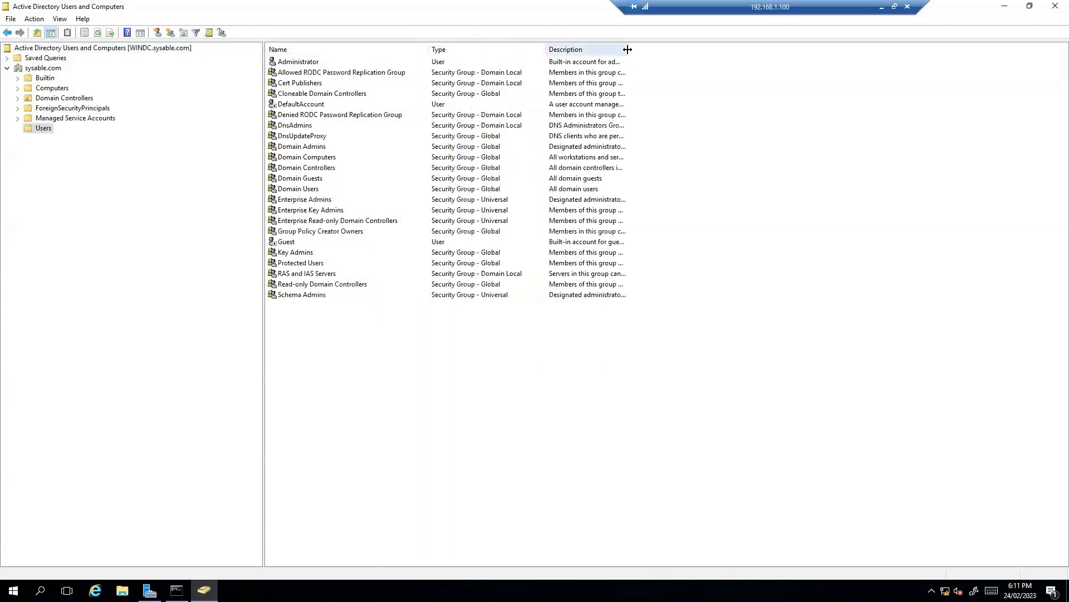
drag(627, 50, 729, 50)
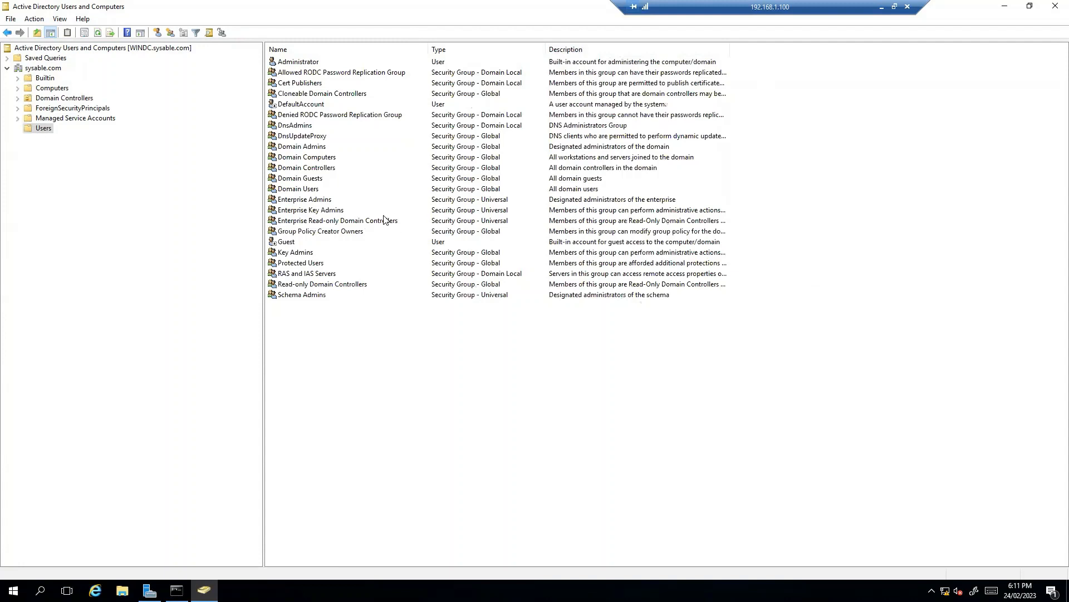
Create a global security group named iseadmins in the Users container
right_click(45, 129)
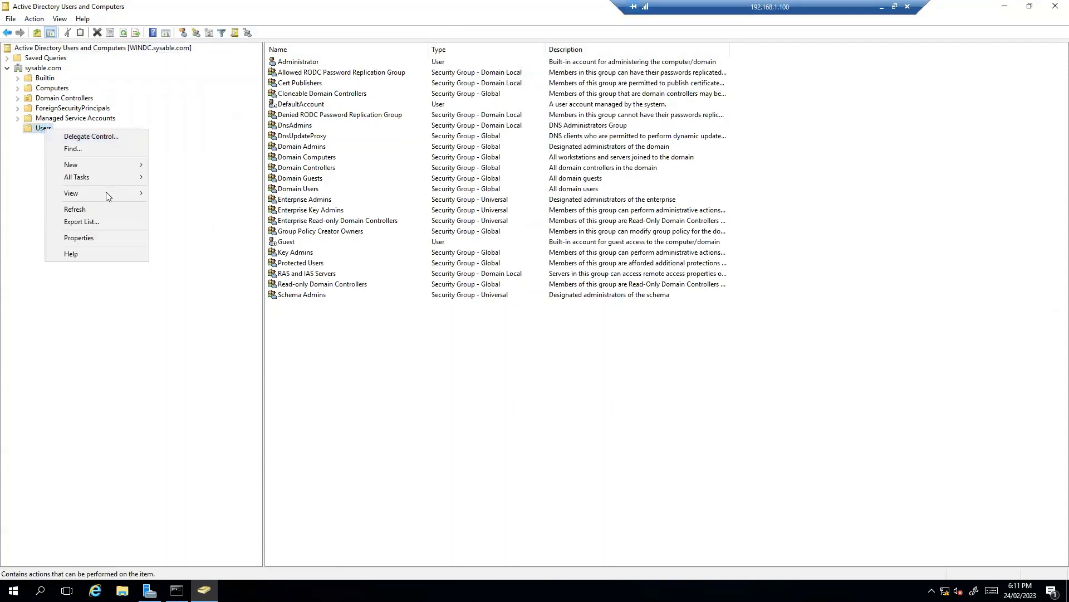
mouse_move(108, 195)
mouse_move(126, 164)
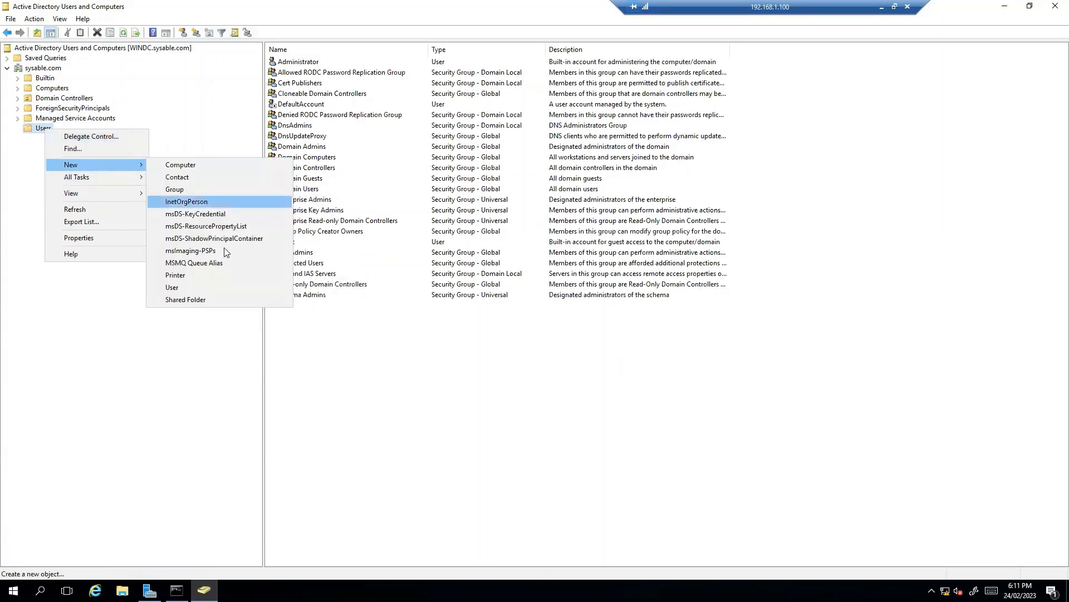
click(196, 190)
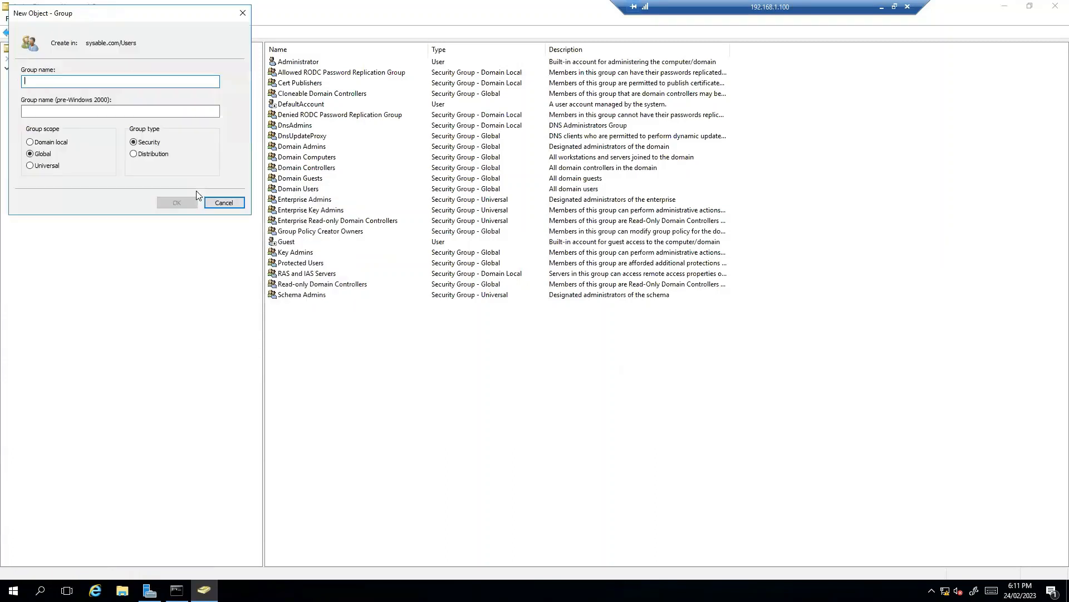
text(iseadmins)
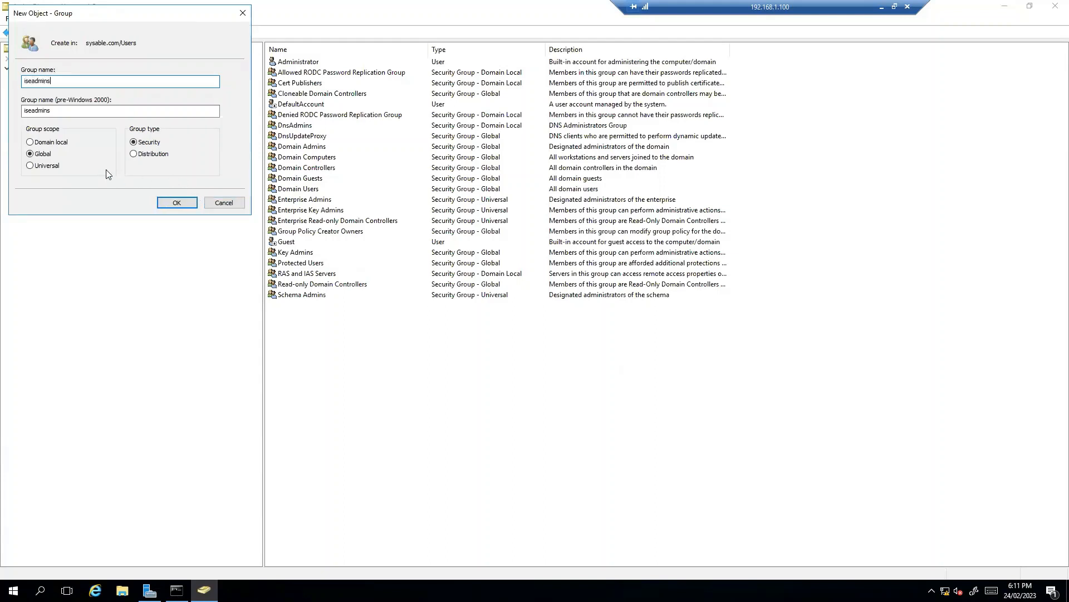
click(177, 202)
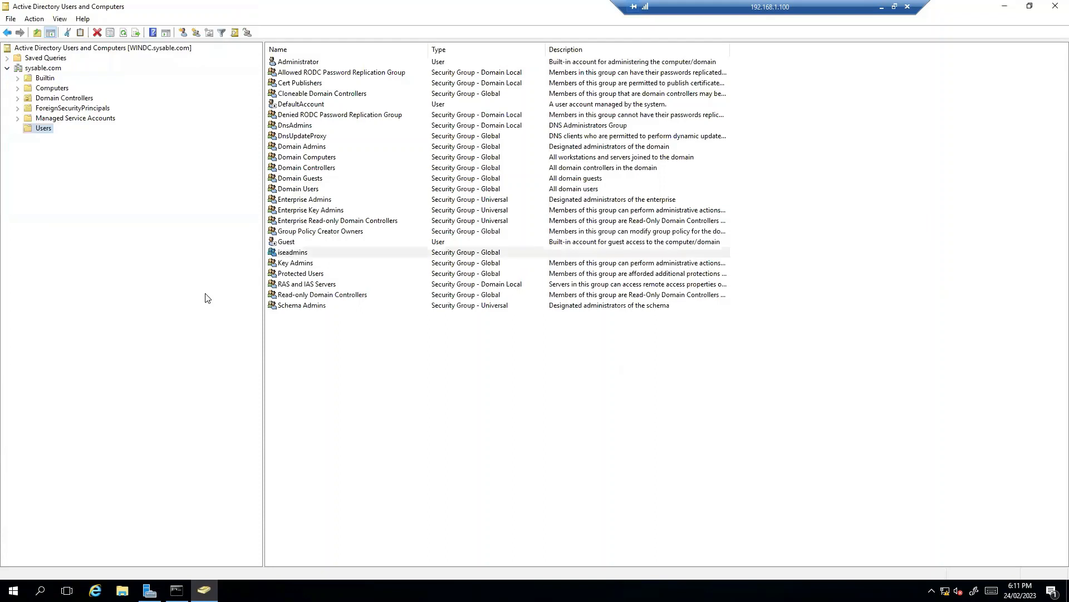
right_click(45, 134)
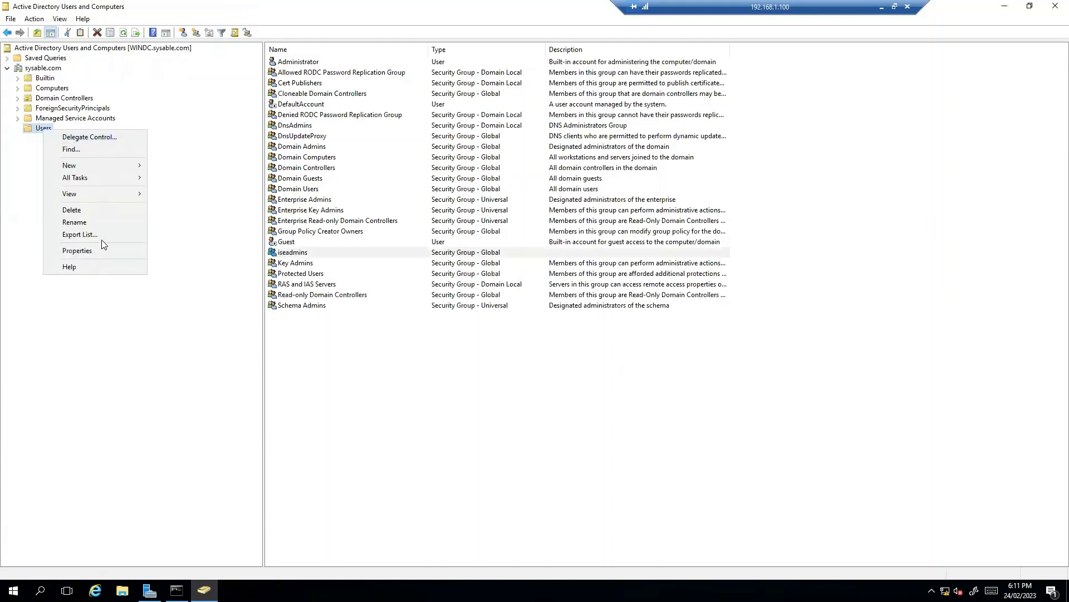
mouse_move(121, 164)
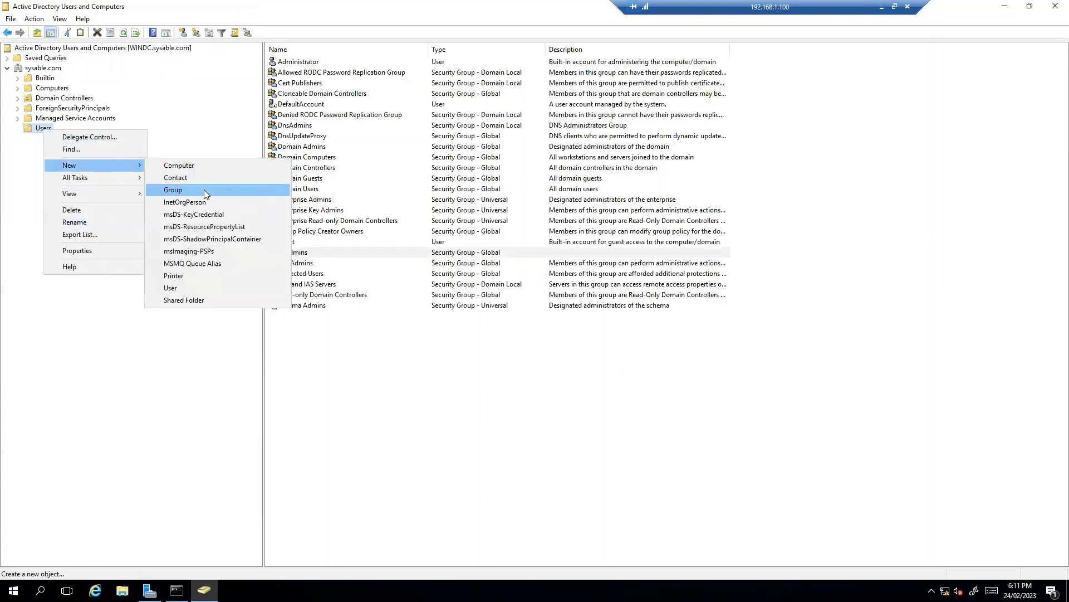
click(190, 288)
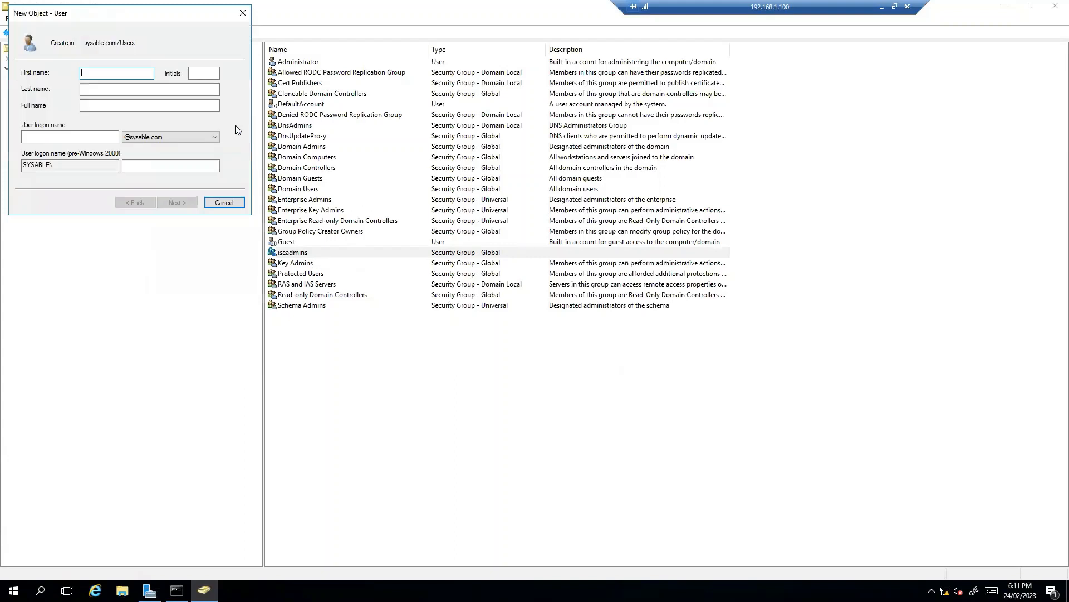
text(moiz)
key(Tab)
key(Tab)
key(Tab)
key(Tab)
text(mo)
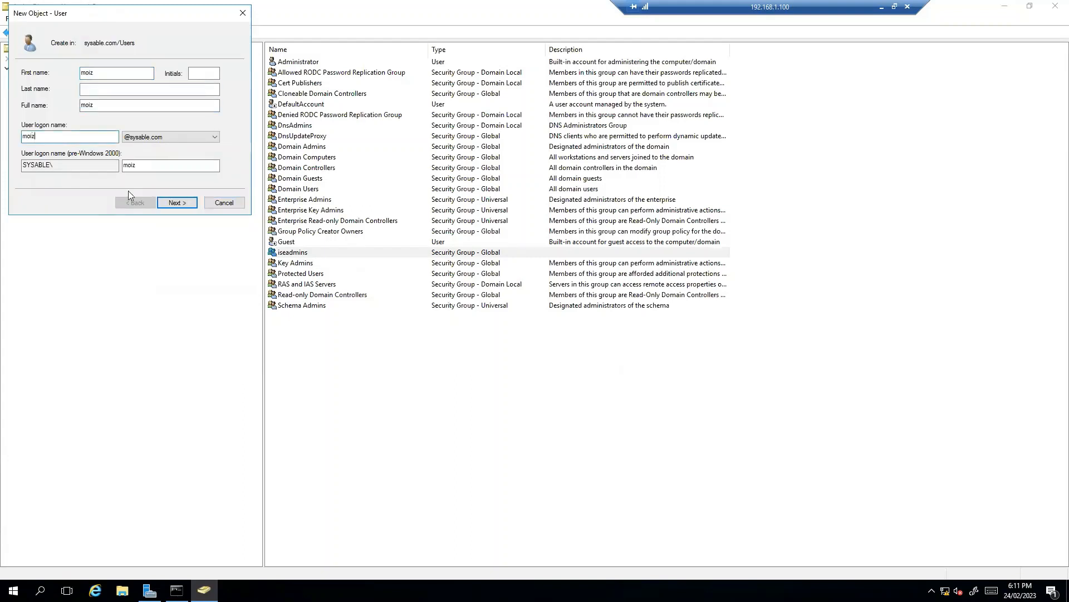
click(176, 204)
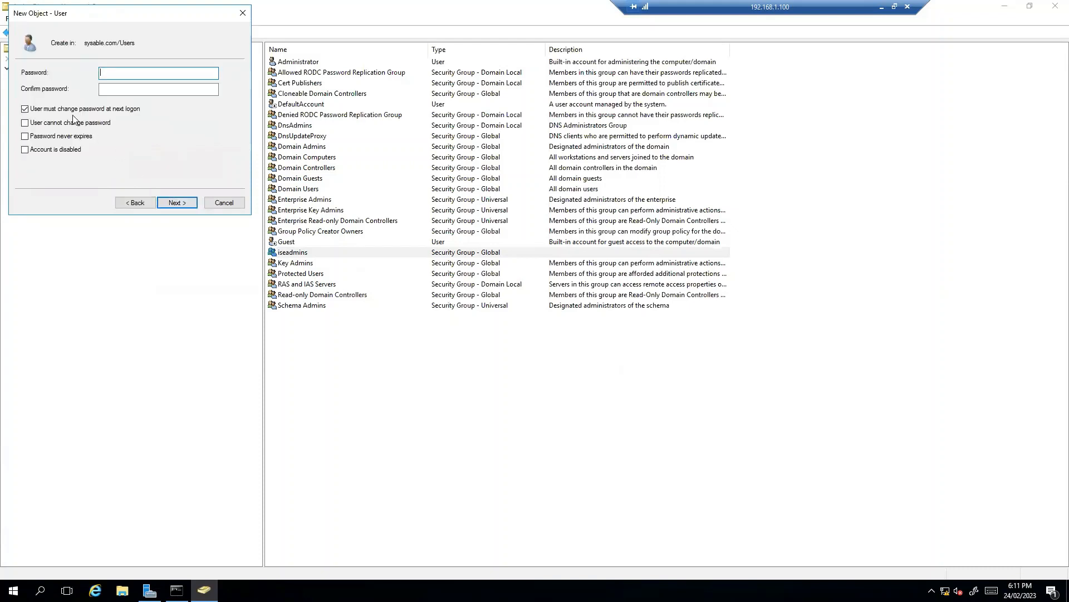
Waive the password change at next logon, set the password to never expire, enter and confirm the account password, and try to create the user
click(25, 109)
click(159, 71)
text(•••••••)
key(Tab)
text(••)
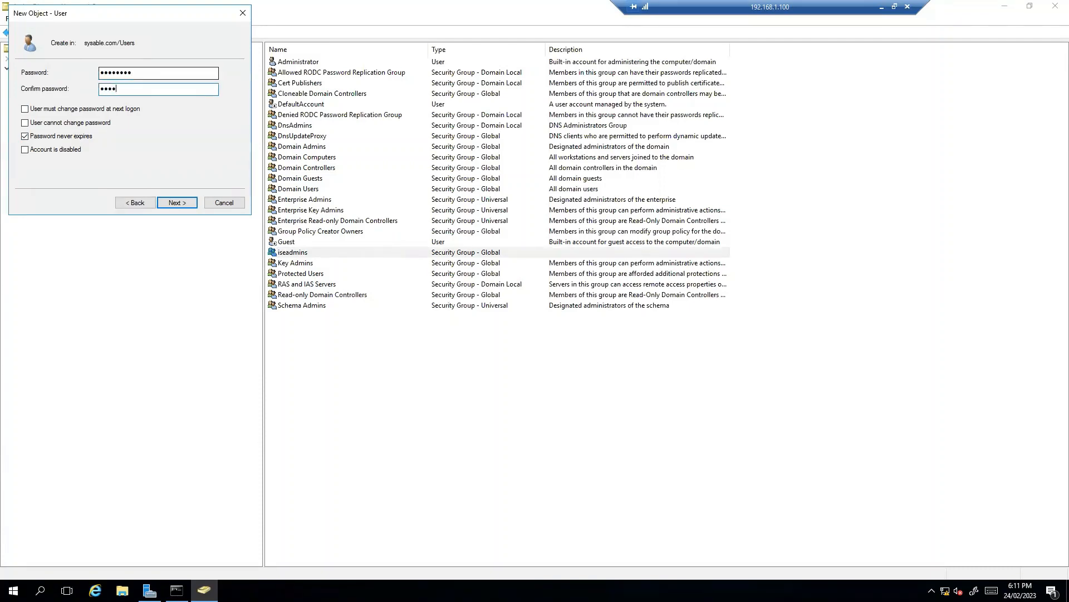
click(177, 203)
click(176, 202)
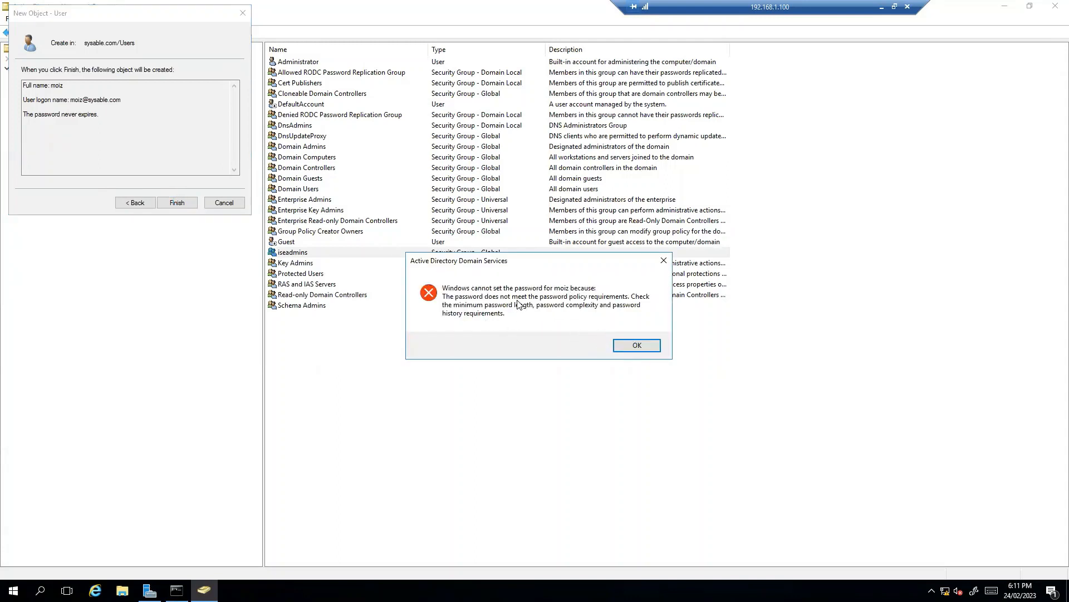
Return to the password settings, enter and confirm a different account password, and finish creating the user
click(638, 346)
click(136, 202)
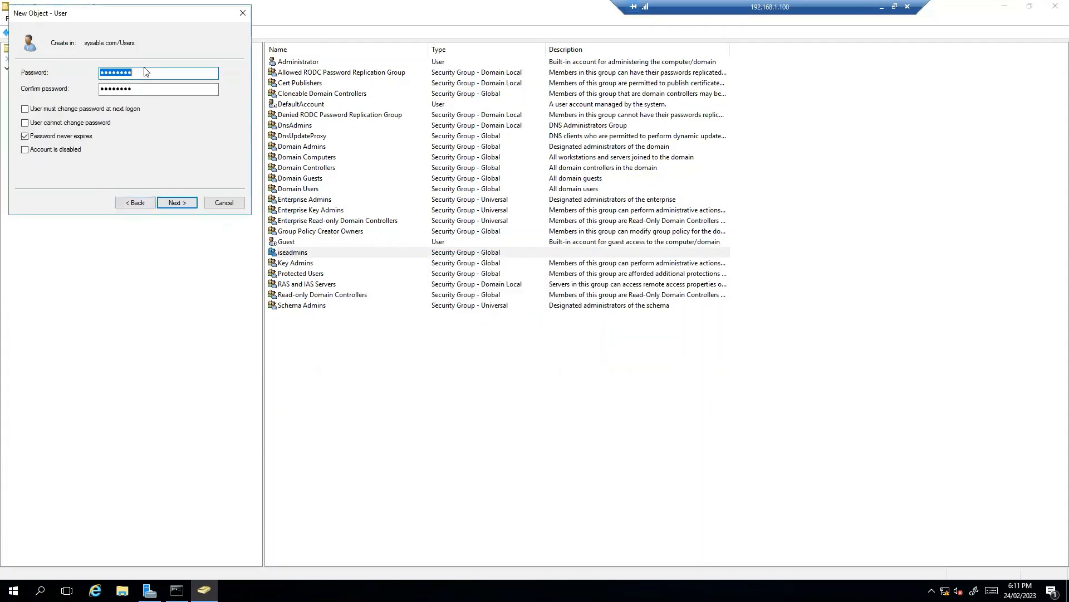
drag(156, 74, 80, 76)
text(P)
key(Tab)
text(P)
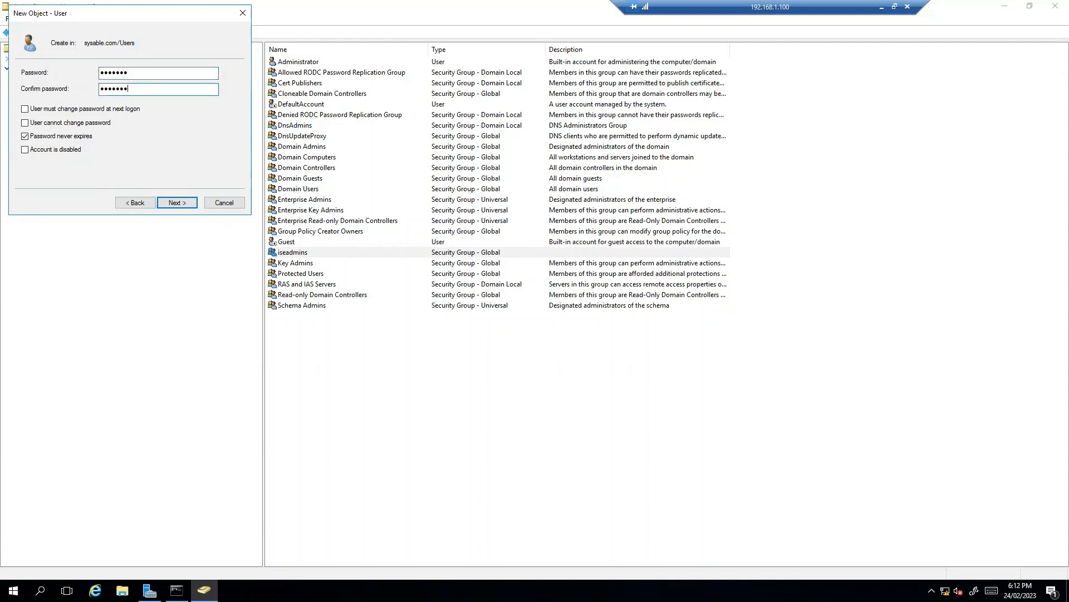
click(178, 202)
click(177, 202)
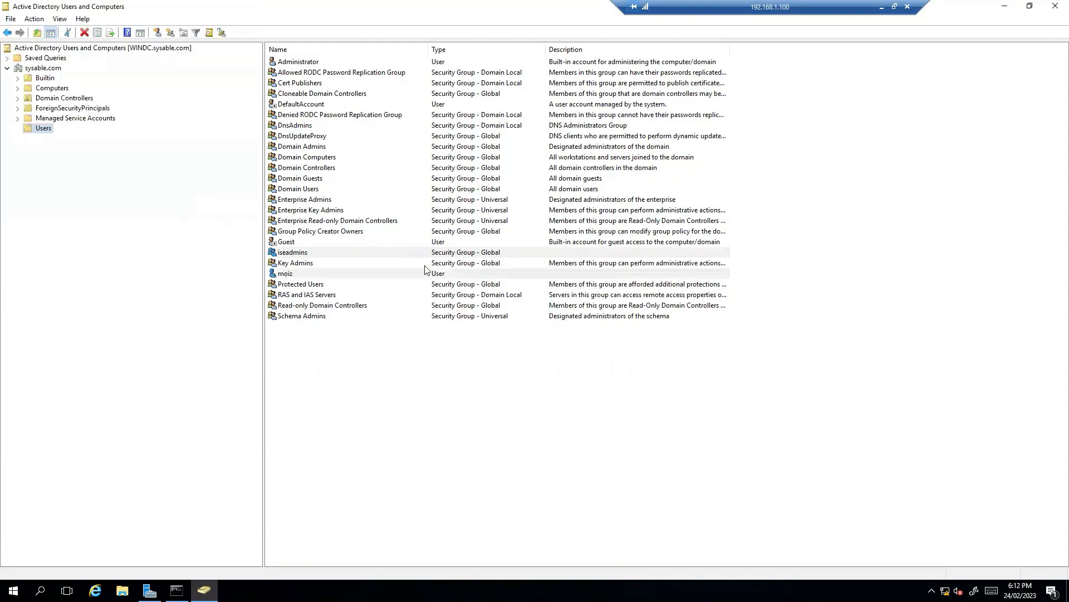
right_click(45, 132)
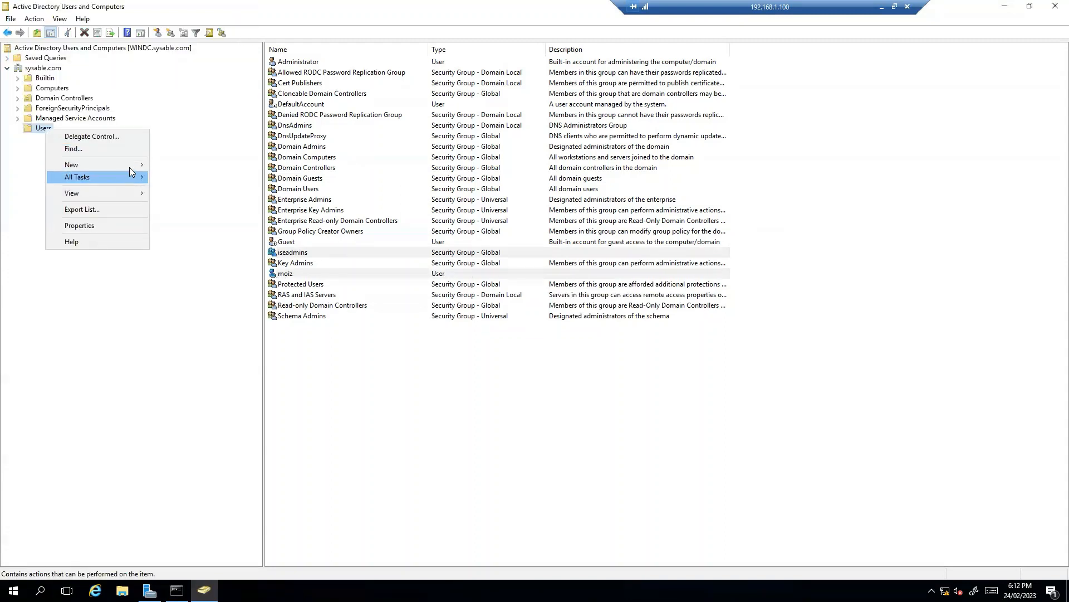
mouse_move(129, 165)
click(192, 286)
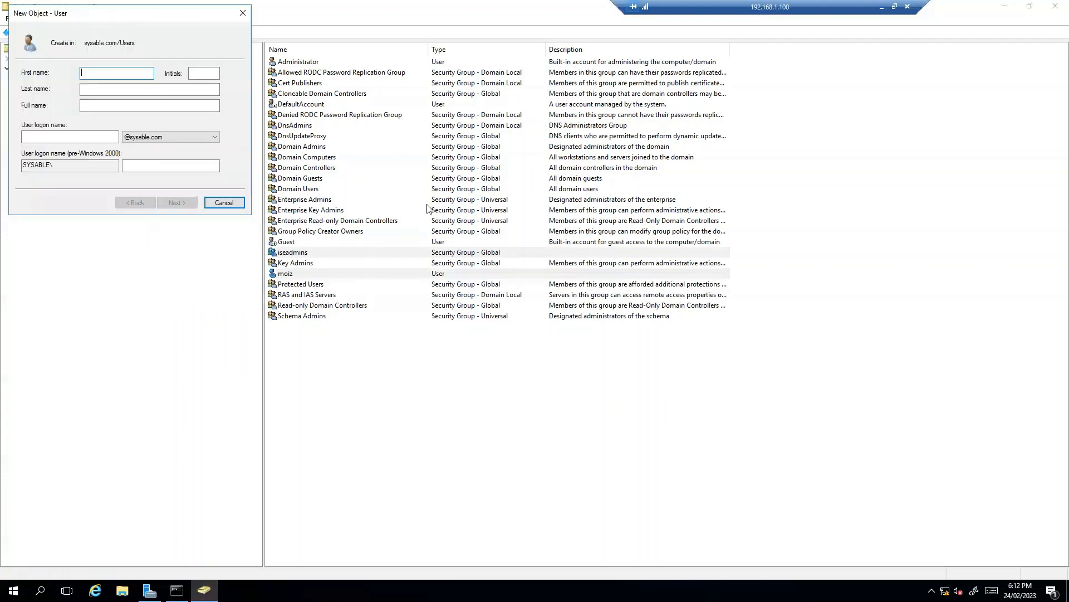
text(ROB)
key(Tab)
key(Tab)
key(Tab)
text(ro)
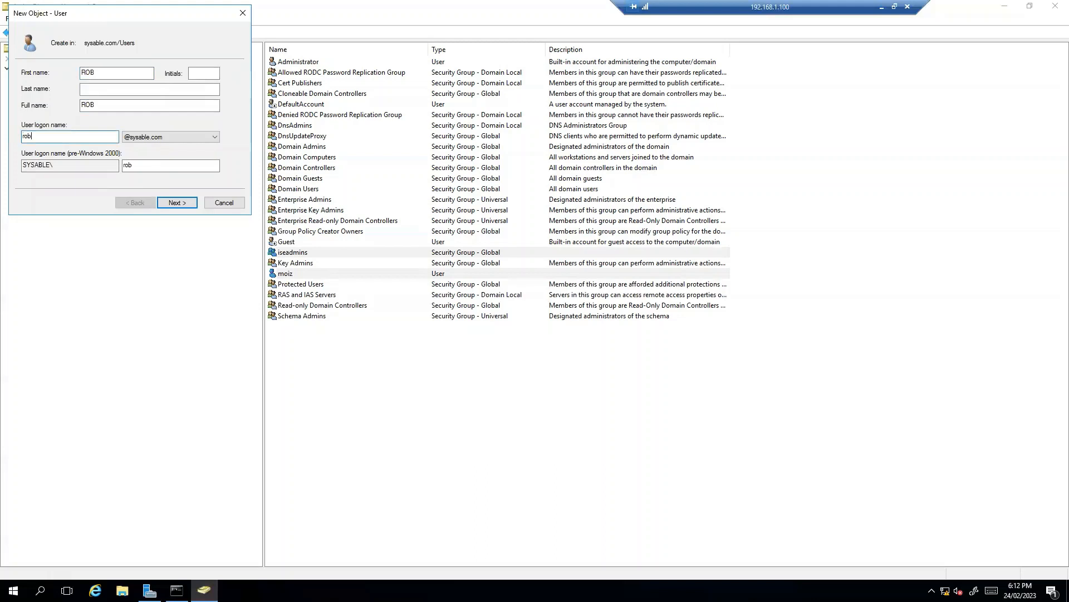
click(180, 202)
Set the second user's password to never expire, enter and confirm the account password, and finish creating the account
click(25, 137)
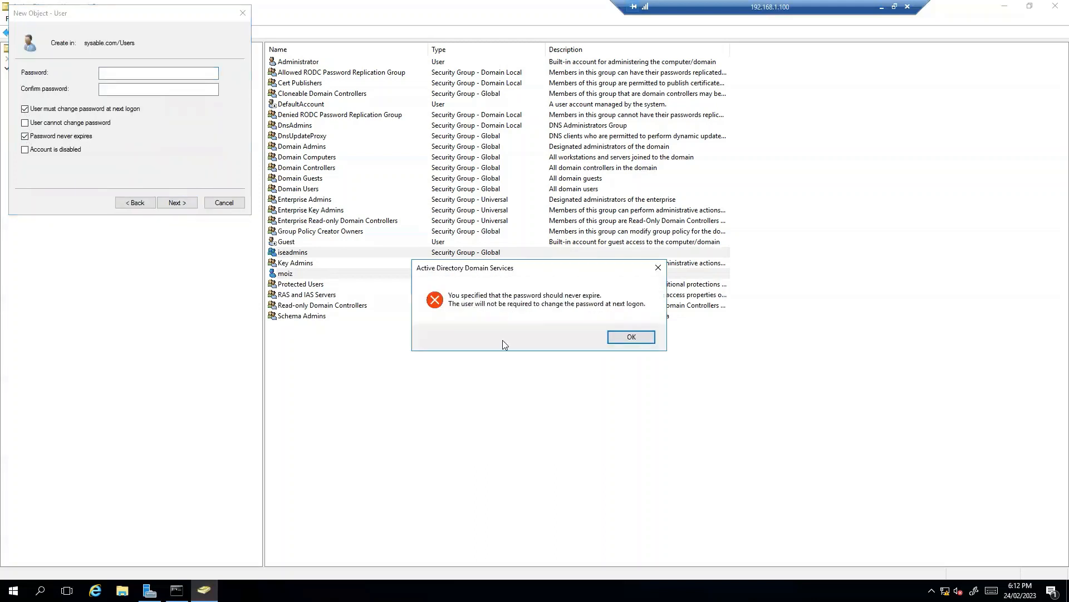
click(631, 337)
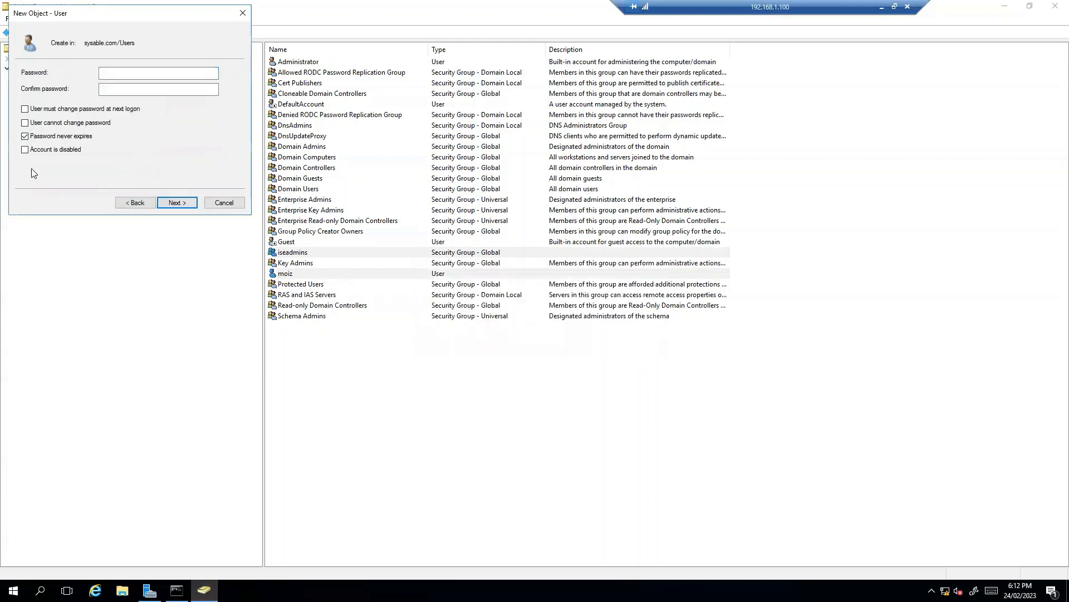
click(145, 73)
key(Tab)
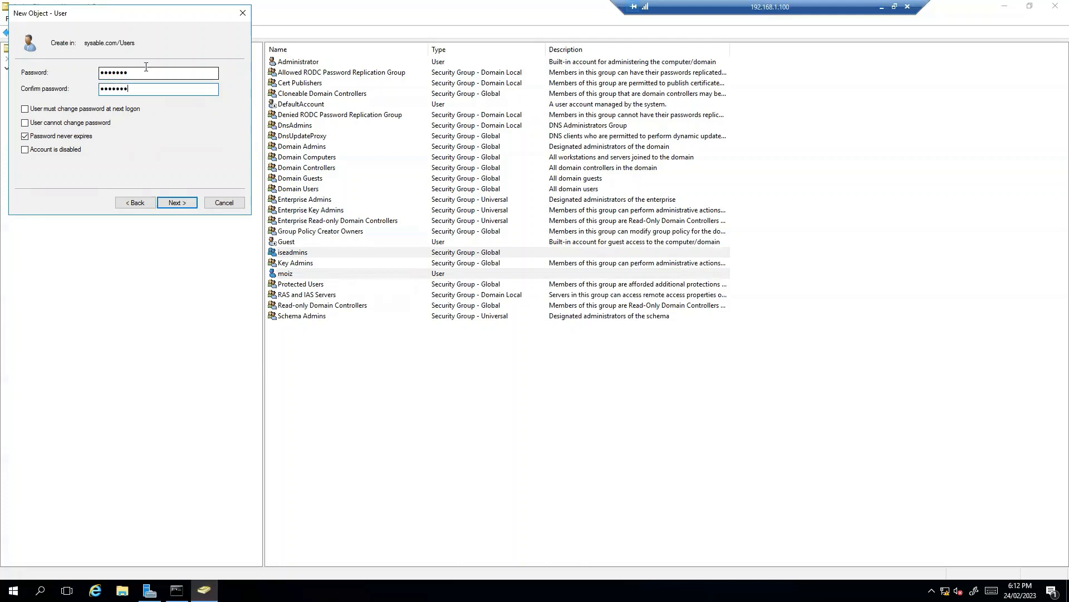
click(181, 204)
click(181, 204)
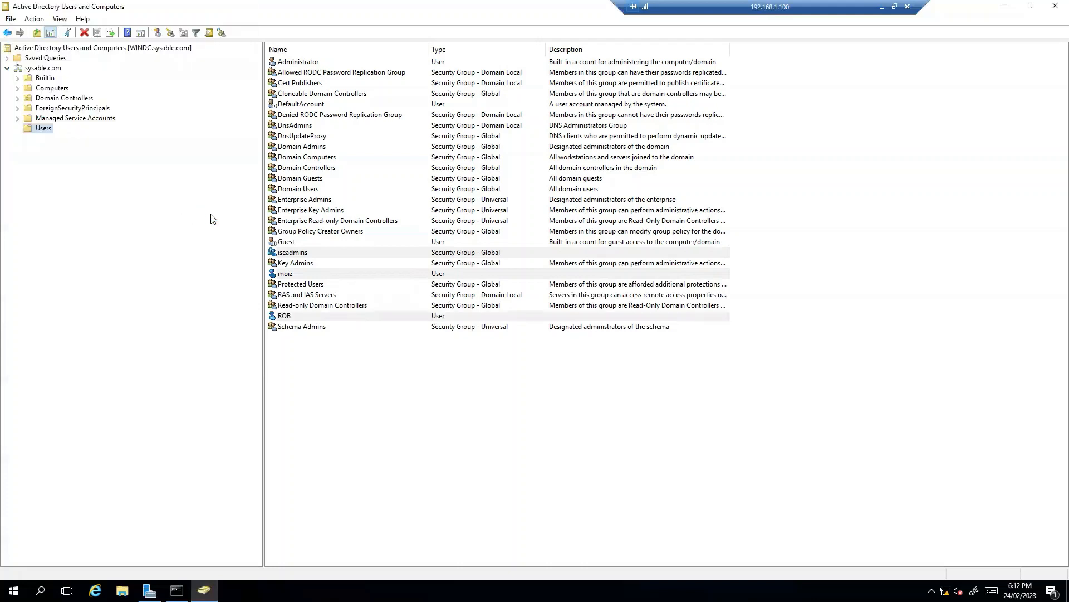
Open the iseadmins group's properties and add the first new user as a member, checking the name against sysable.com
click(301, 255)
right_click(297, 256)
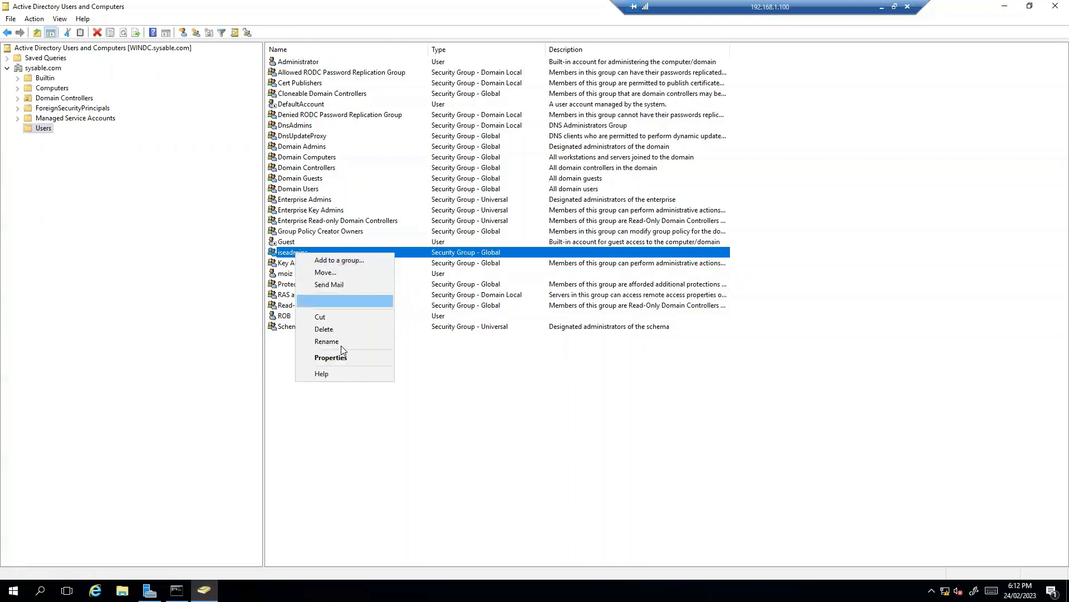
click(320, 360)
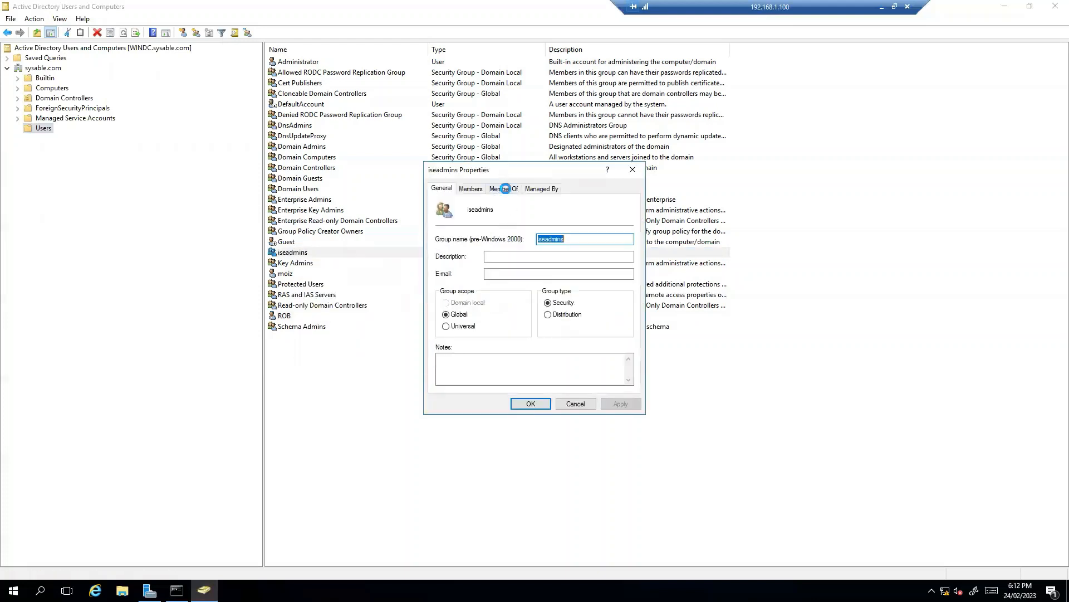
click(472, 188)
click(462, 372)
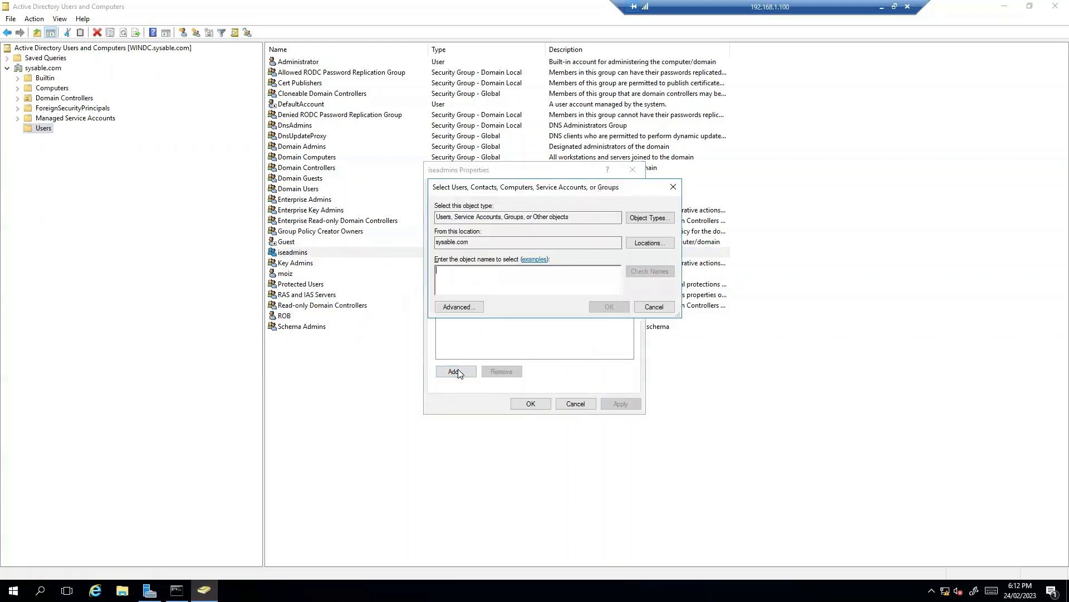
text(m)
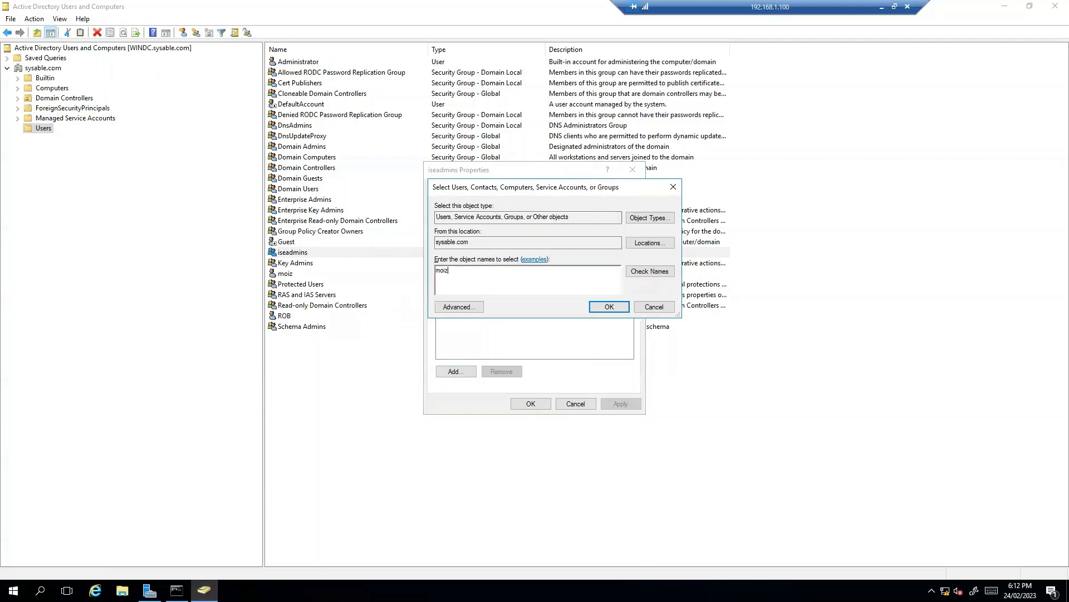
text(oiz)
click(649, 271)
double_click(456, 271)
click(610, 306)
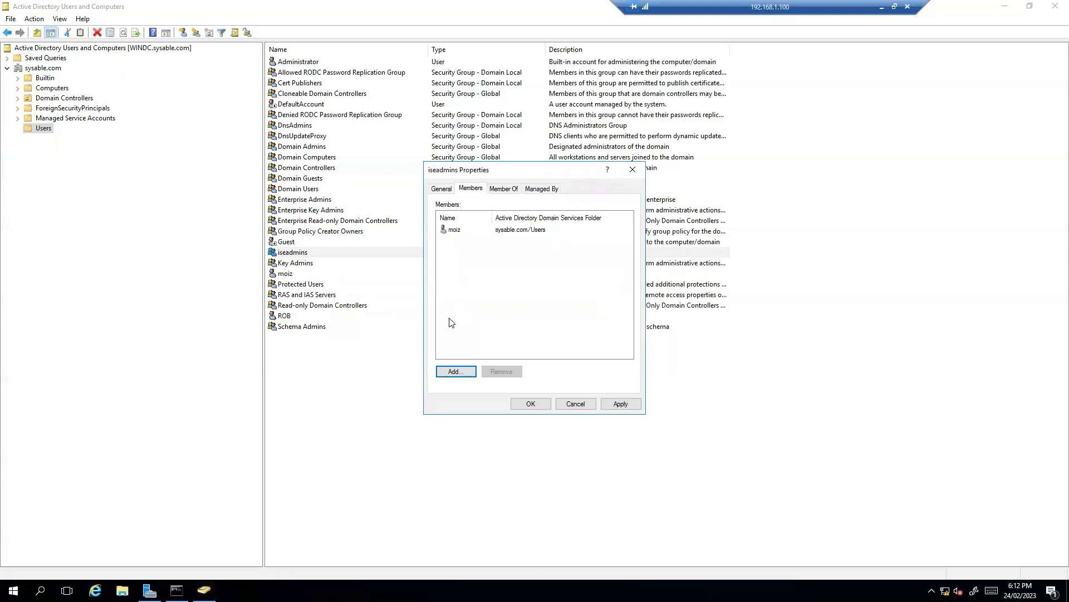
Add the second new user to the iseadmins members, checking the name, then apply the changes and close the group properties
click(456, 371)
text(rob)
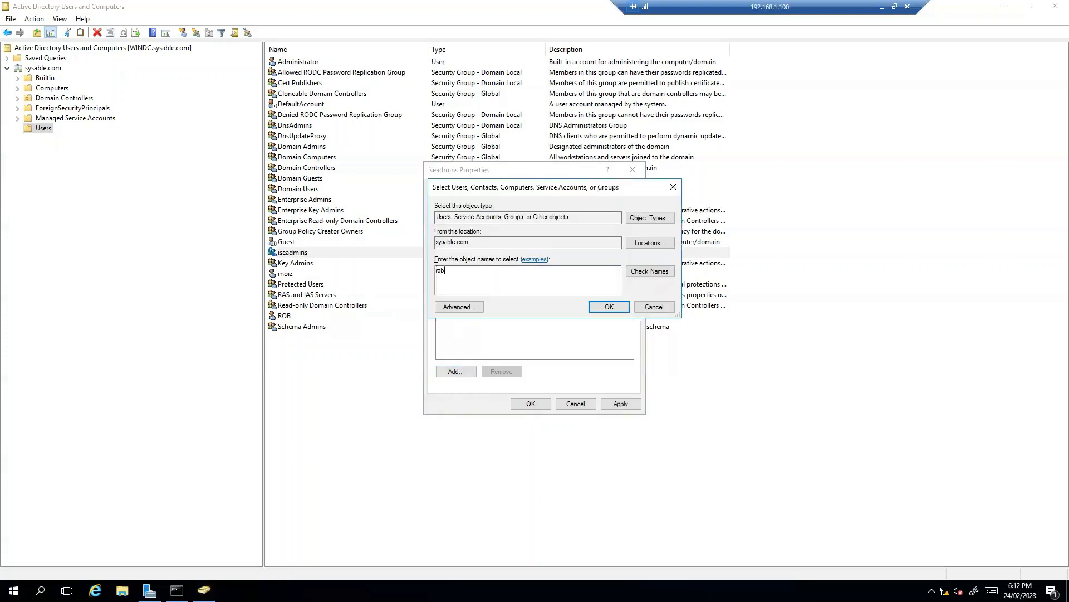
click(663, 271)
double_click(471, 270)
click(605, 307)
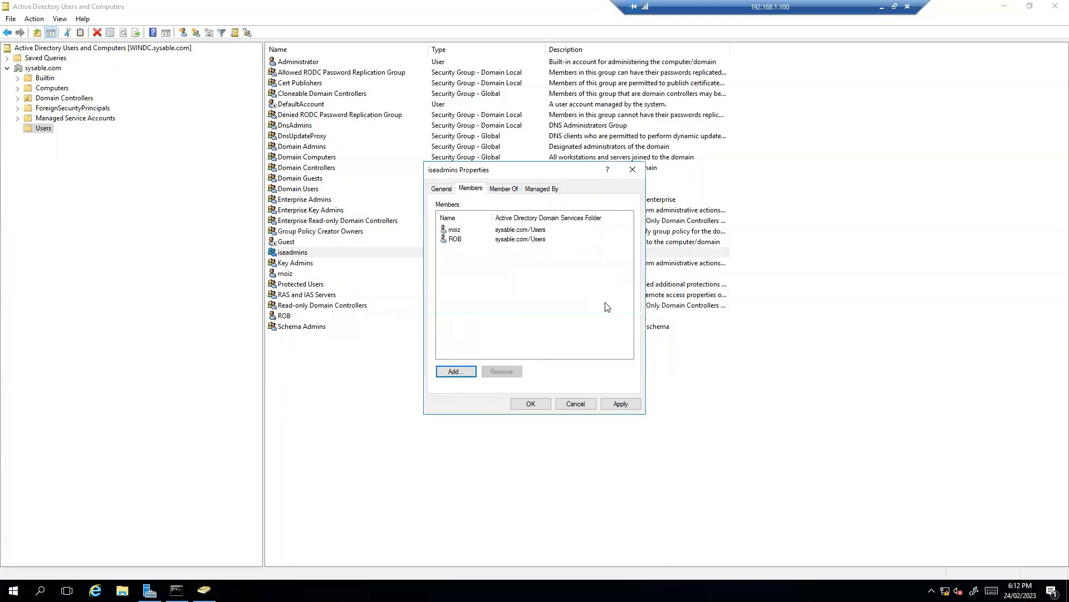
click(622, 403)
click(531, 403)
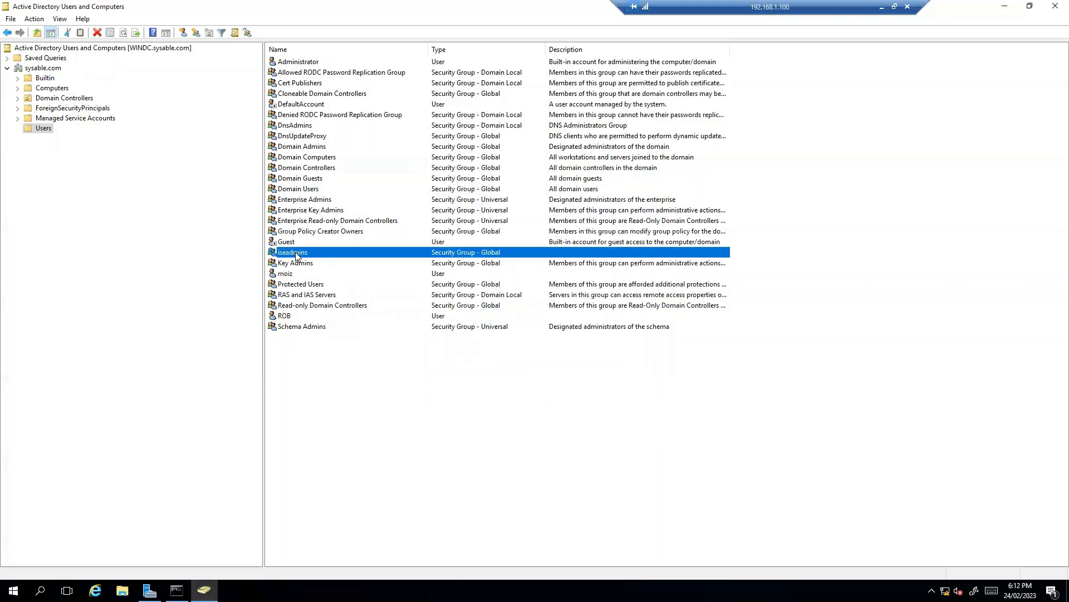